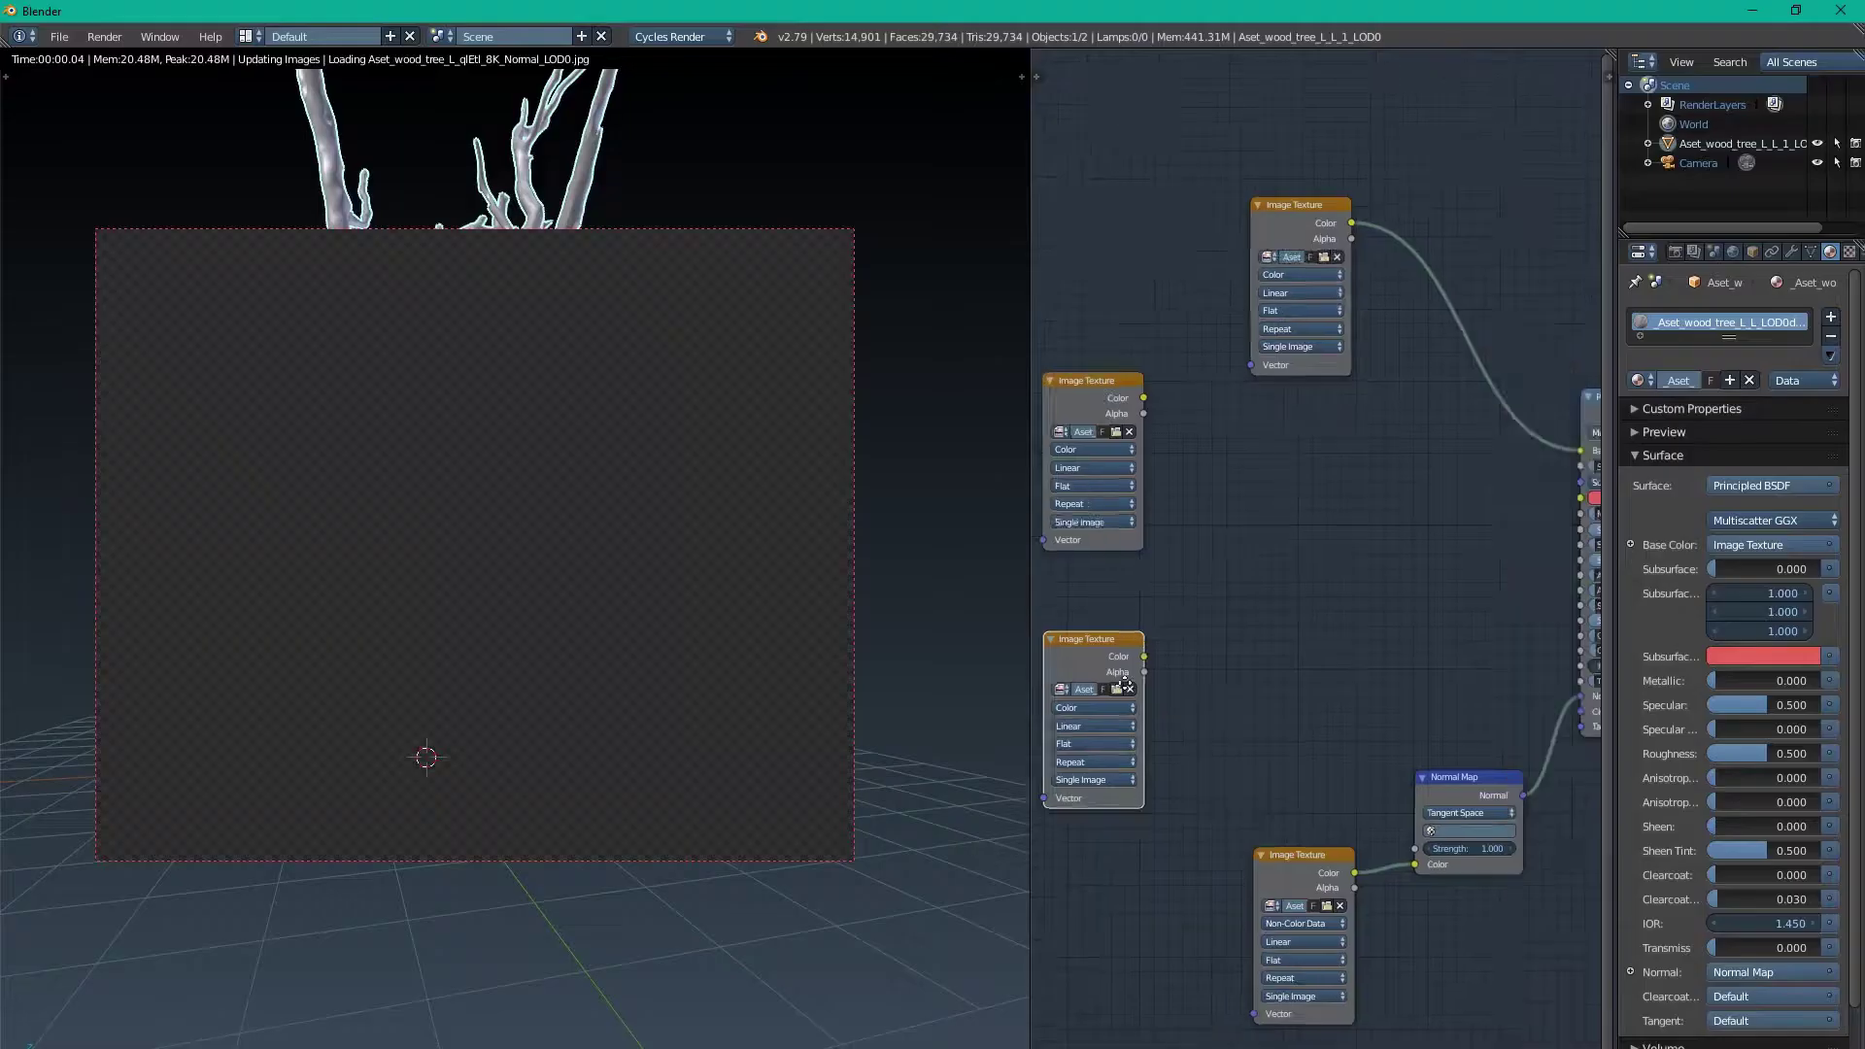
Step: Link the tree's Image Texture colour into its material and show the ruins through the camera
drag(1123, 420, 1321, 493)
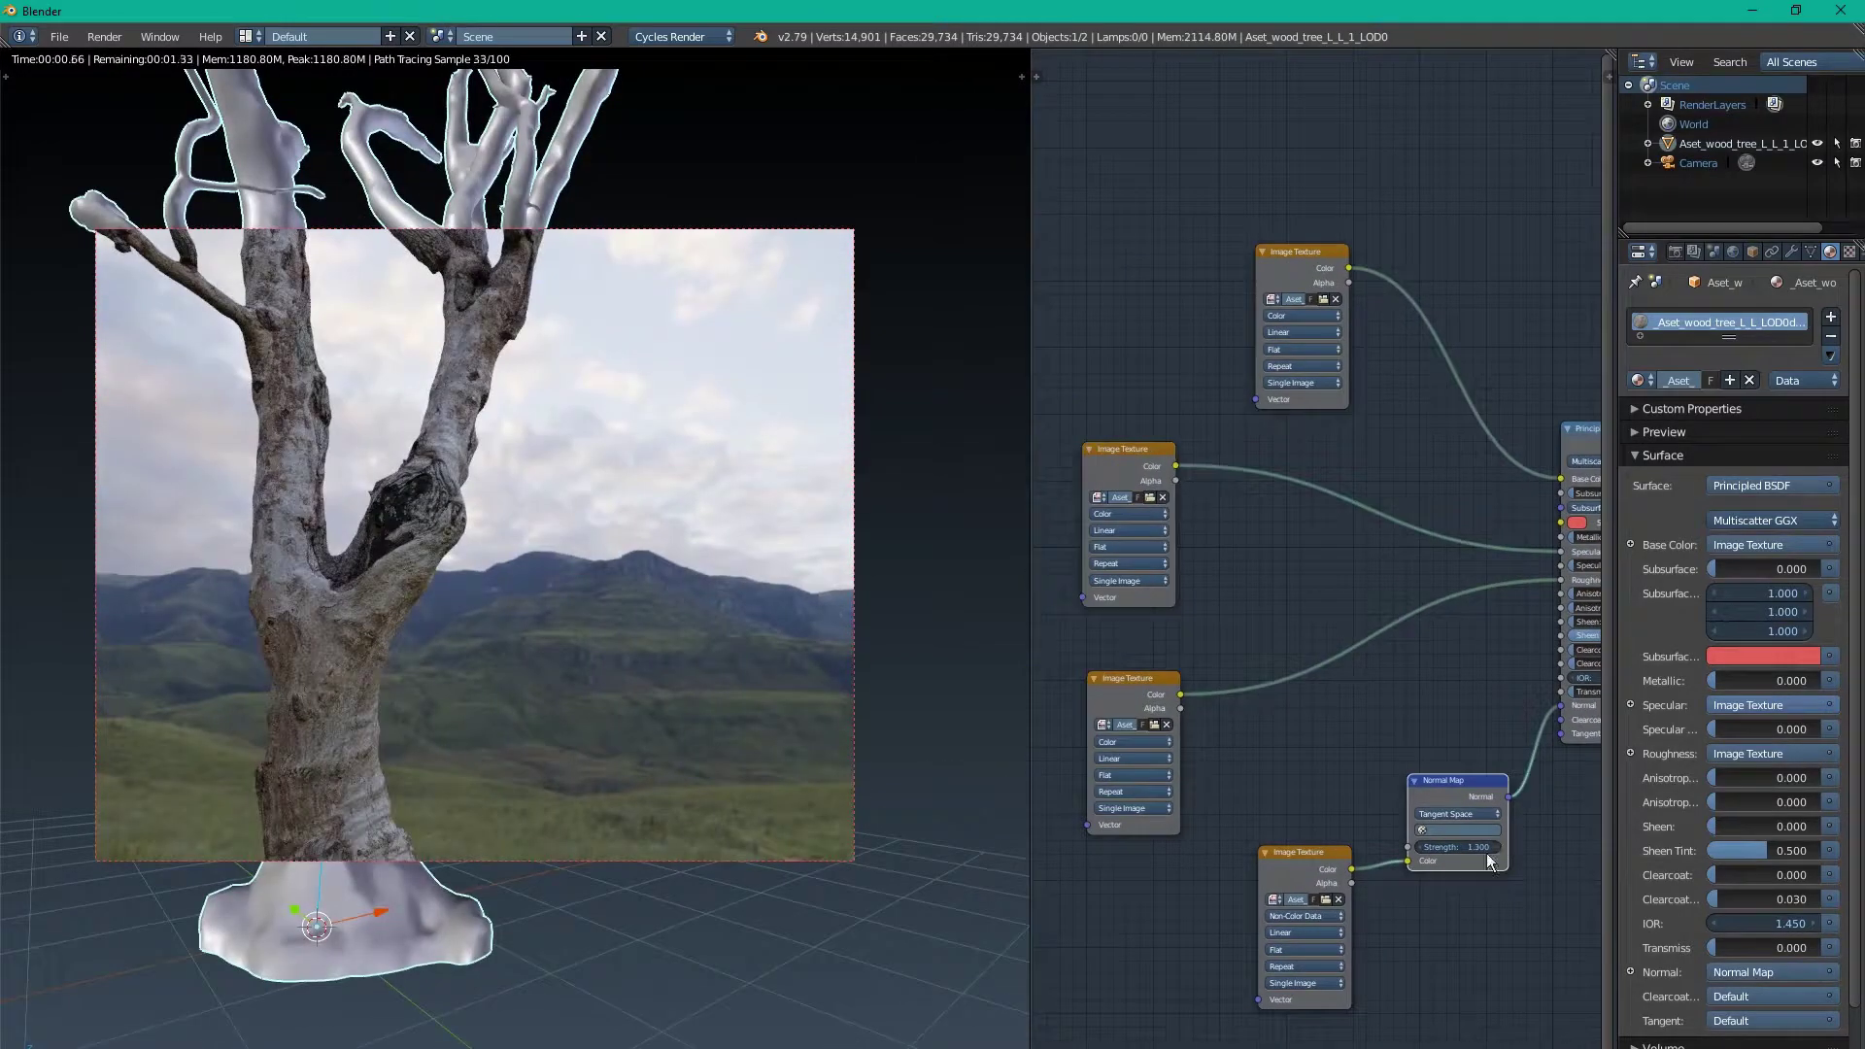
click(1359, 617)
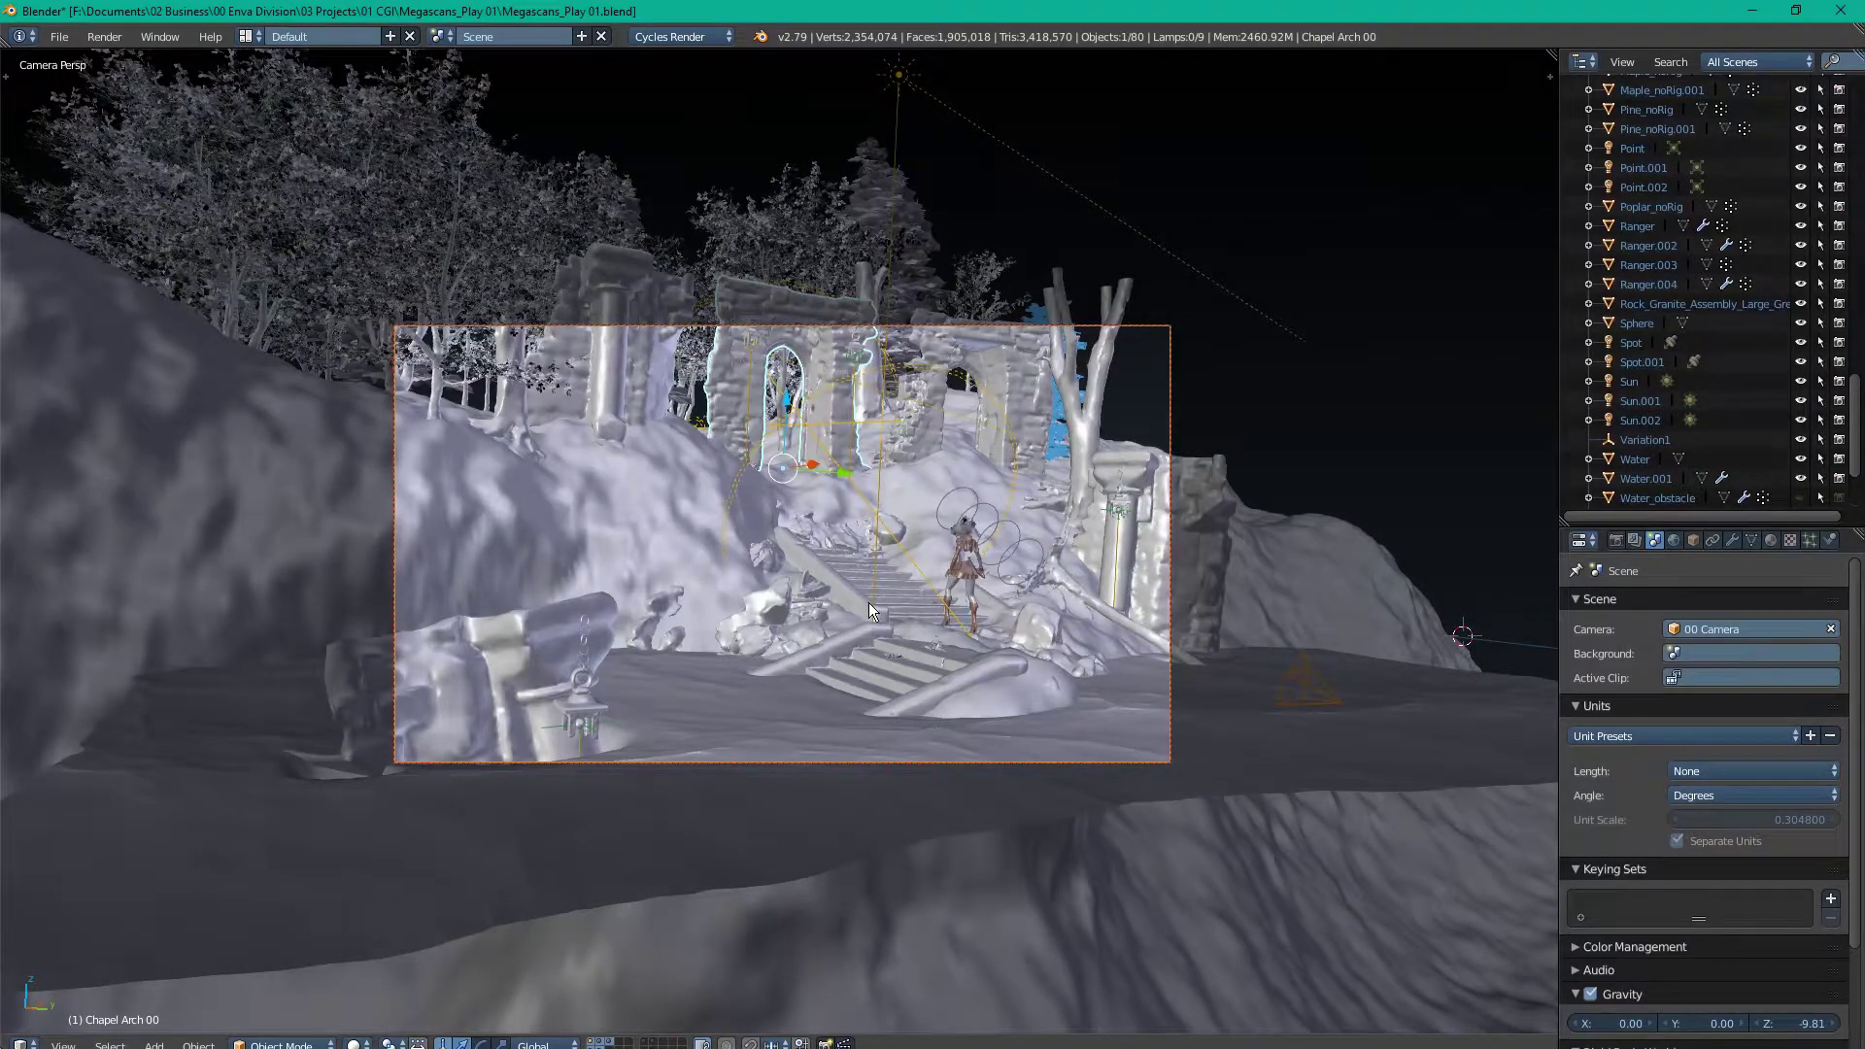
right_click(868, 603)
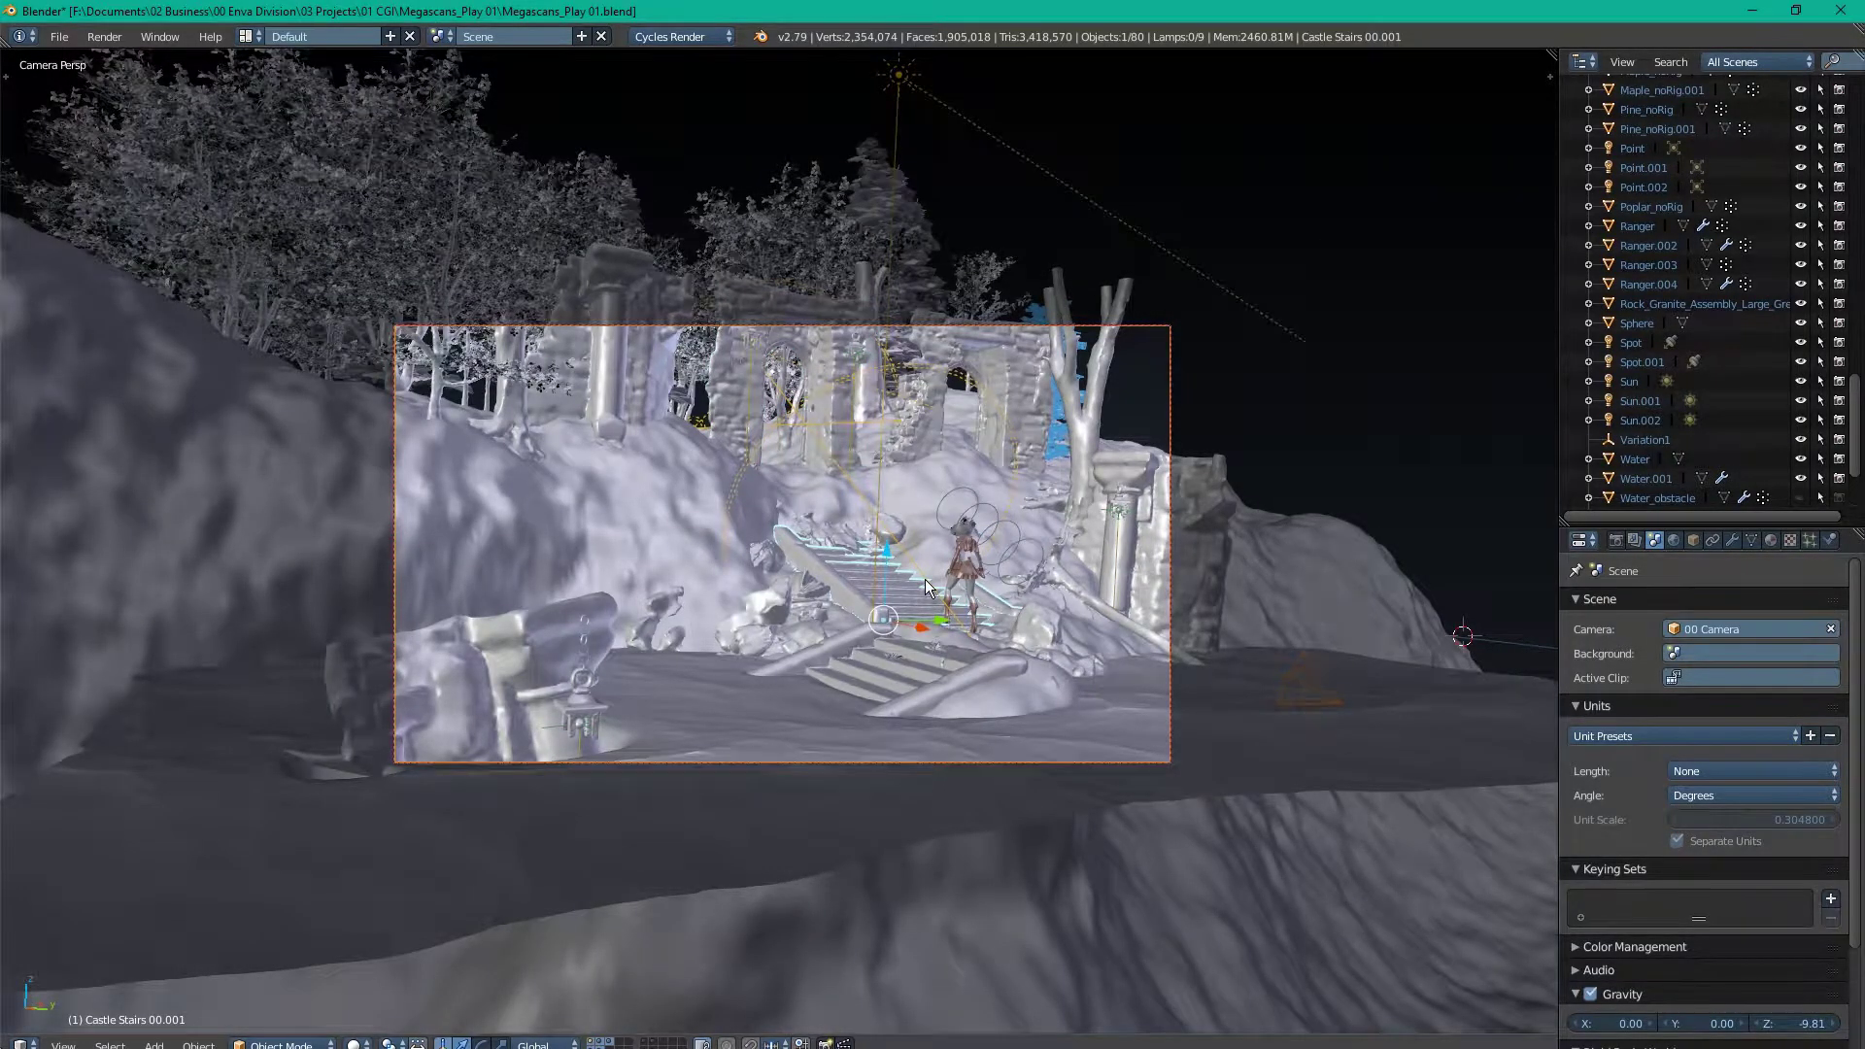
key(KP_Divide)
key(shift+z)
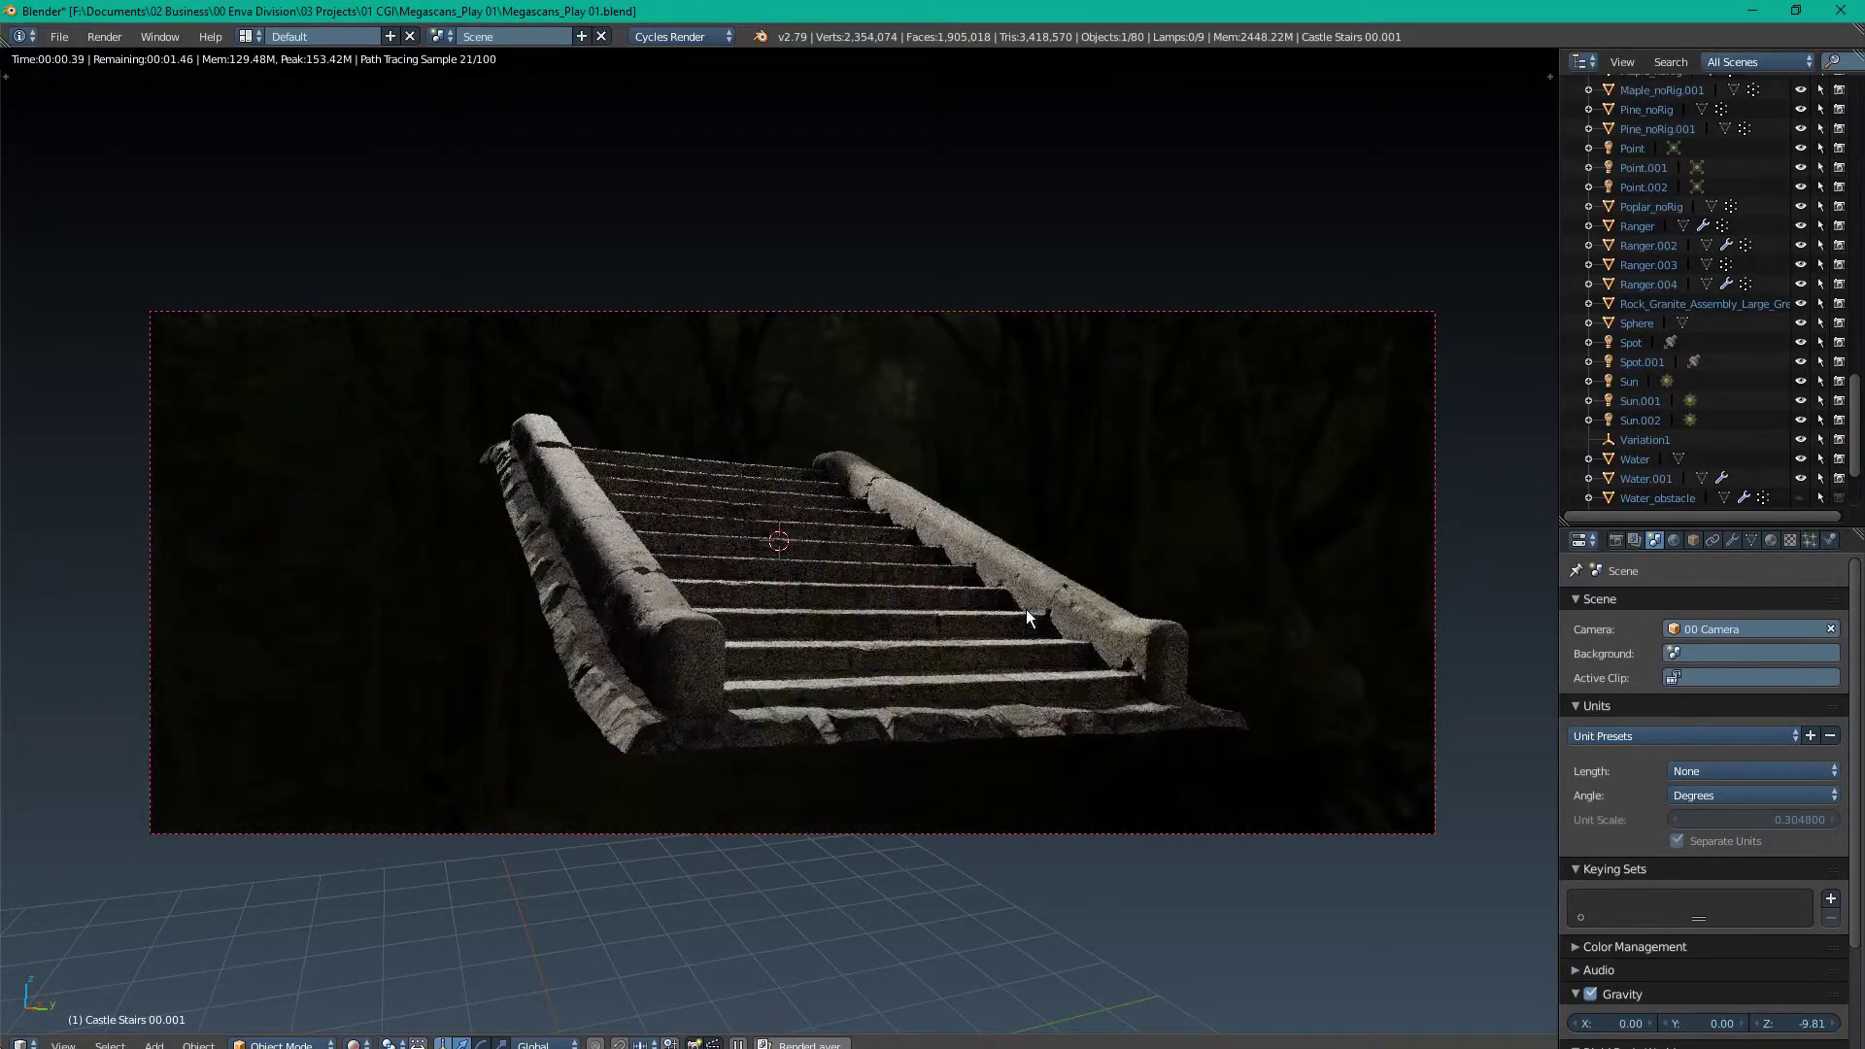
middle_drag(1026, 610, 978, 685)
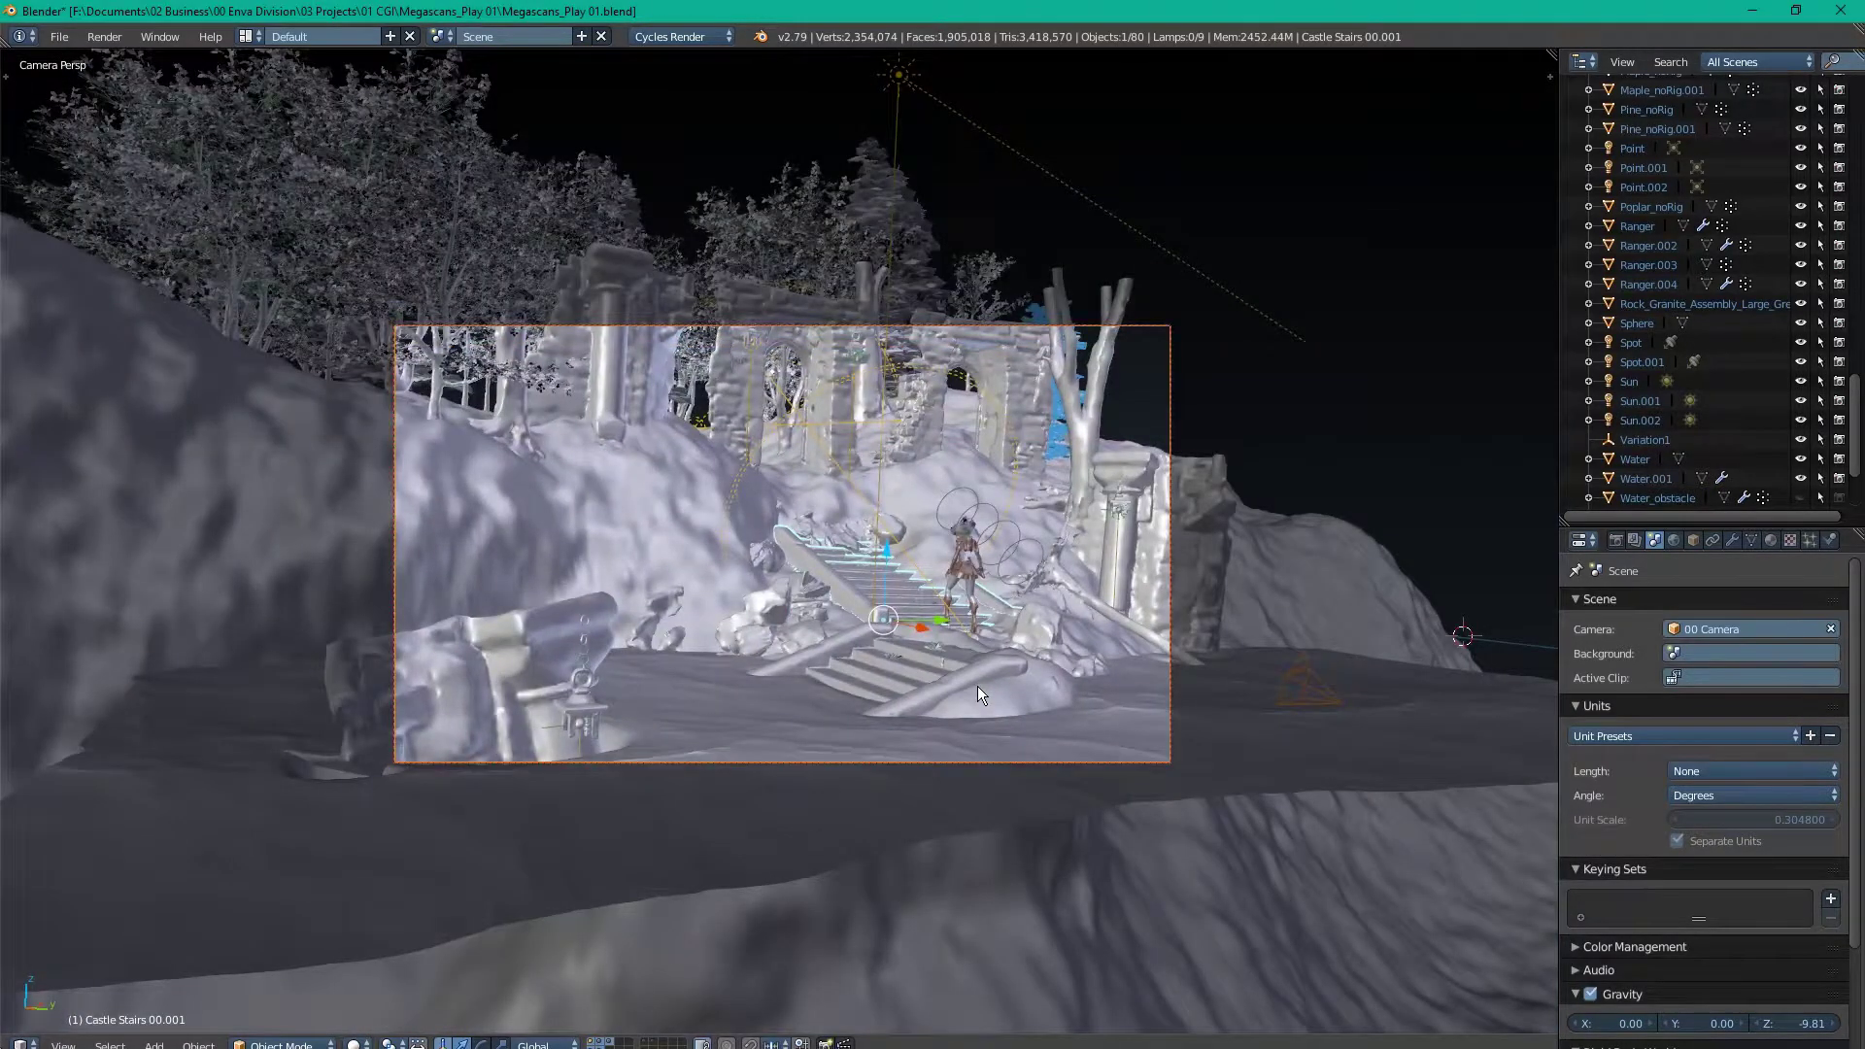
key(a)
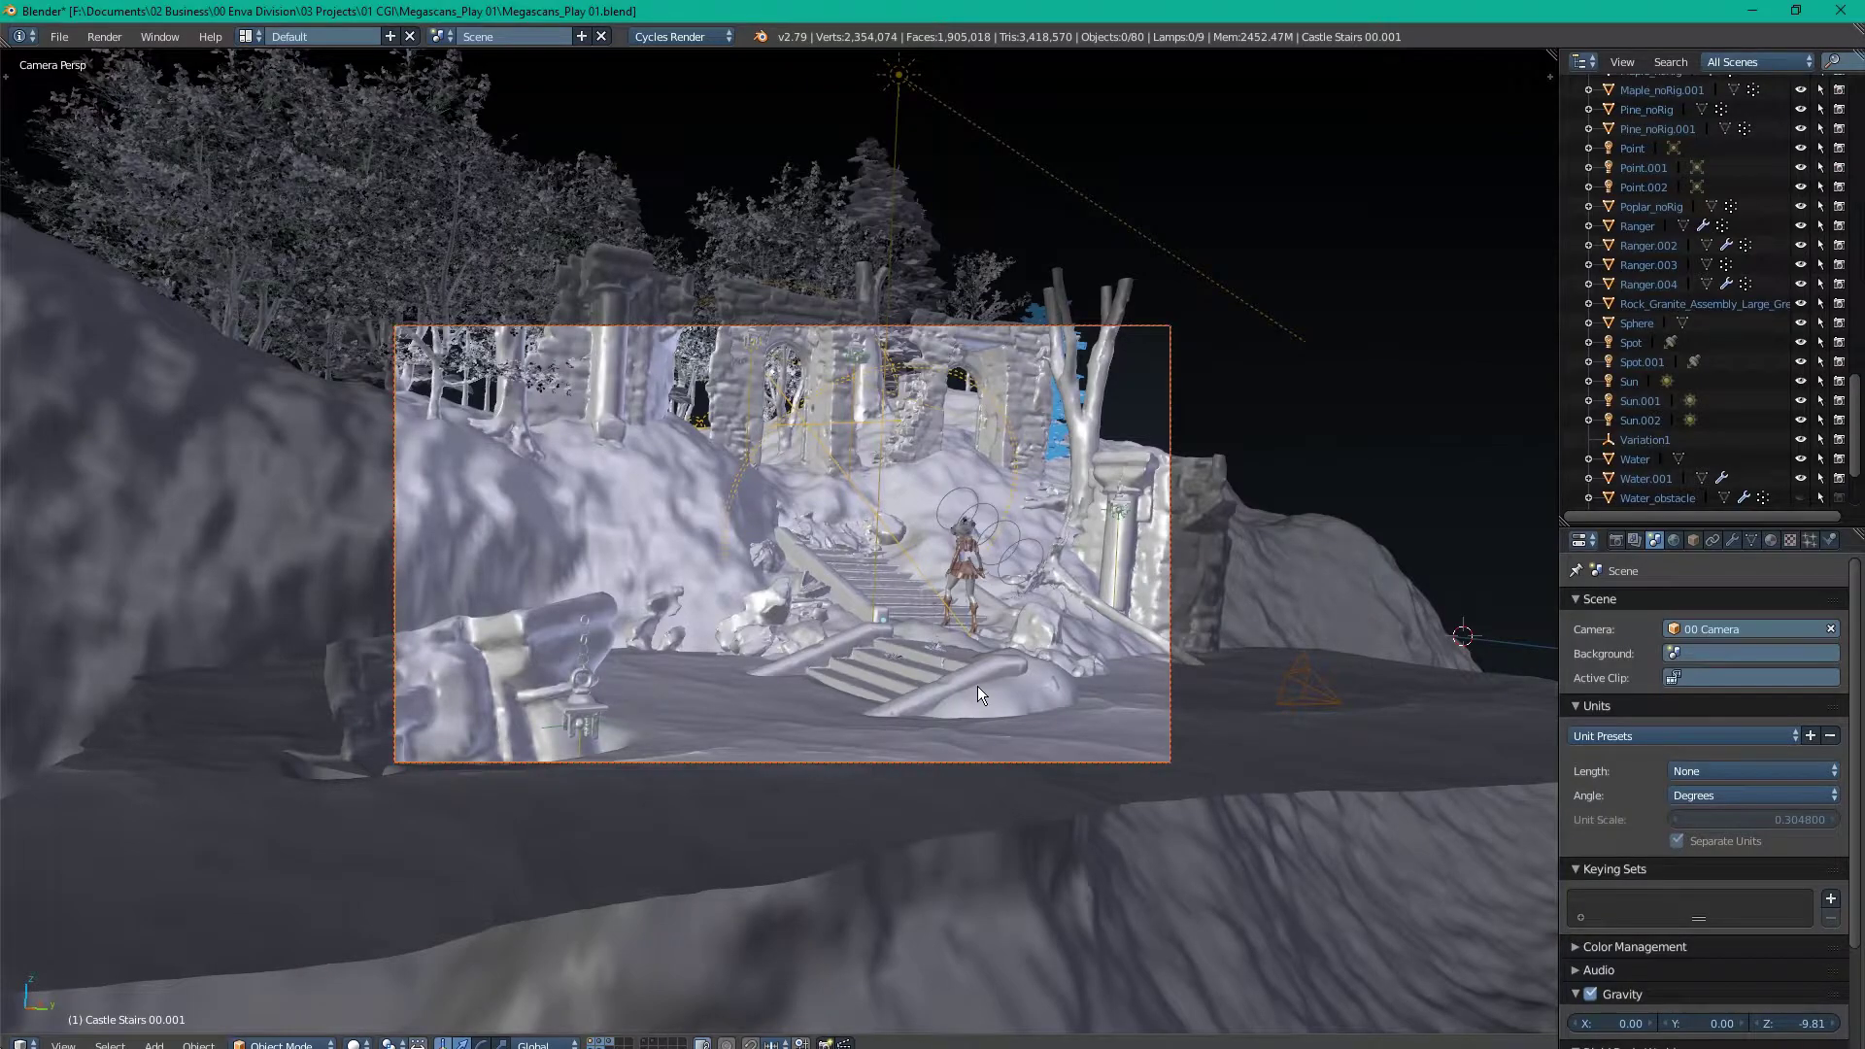
middle_drag(977, 687, 606, 535)
Step: Isolate the Ground terrain and review its Displace modifier (Midlevel 0.500, Strength 1.000)
right_click(605, 536)
key(KP_Divide)
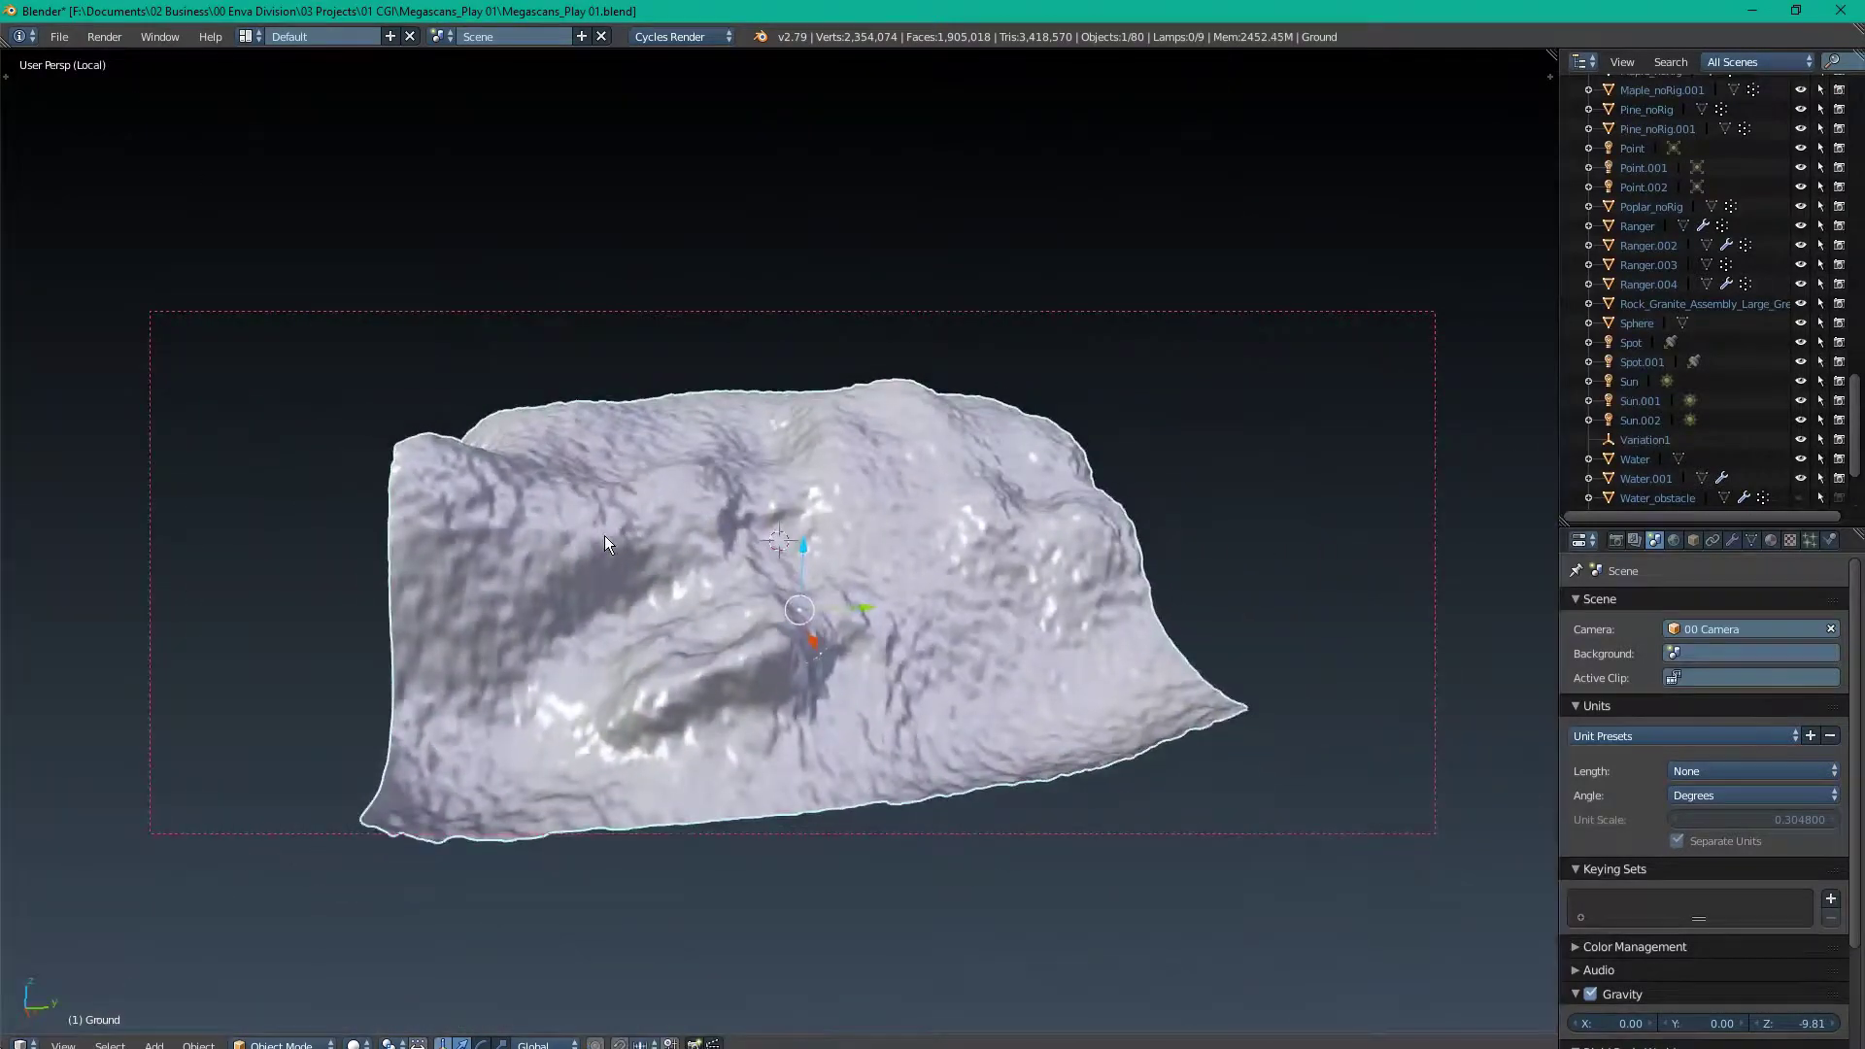
middle_drag(763, 609, 678, 626)
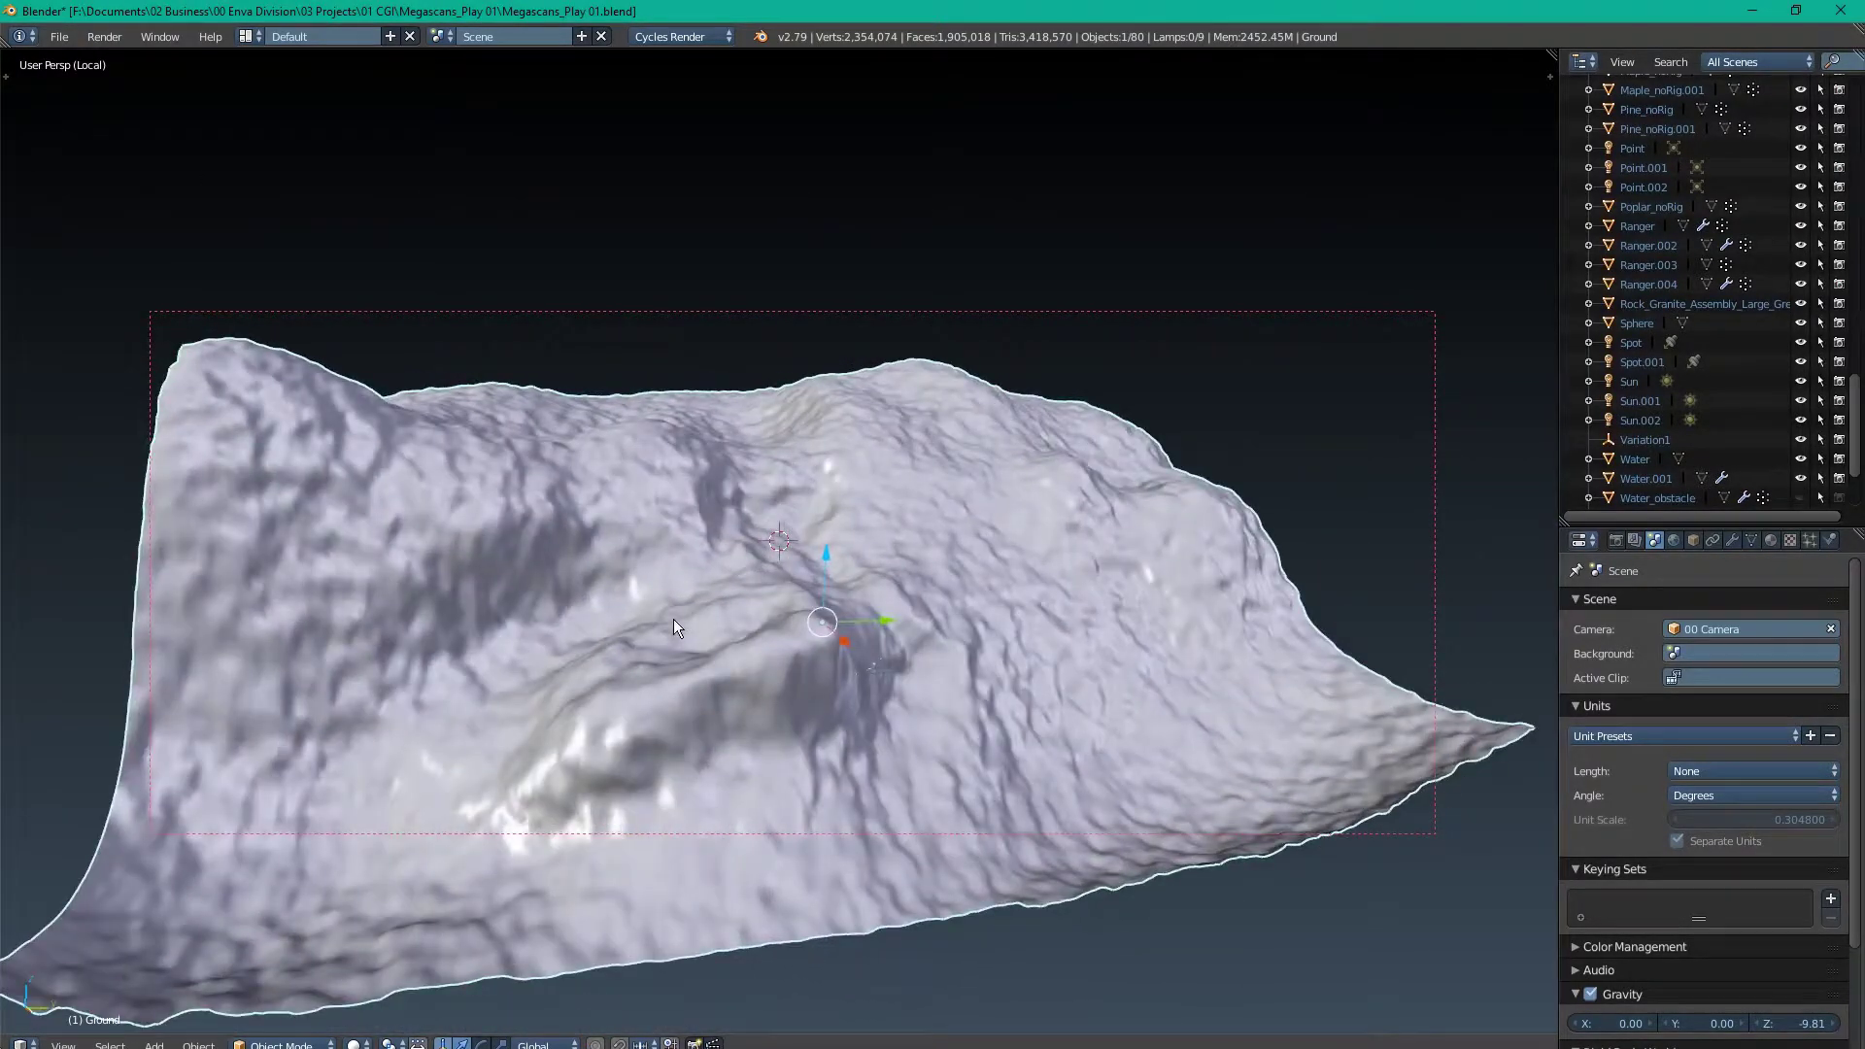
click(1732, 541)
scroll(1608, 793, down, 4)
scroll(1608, 794, down, 2)
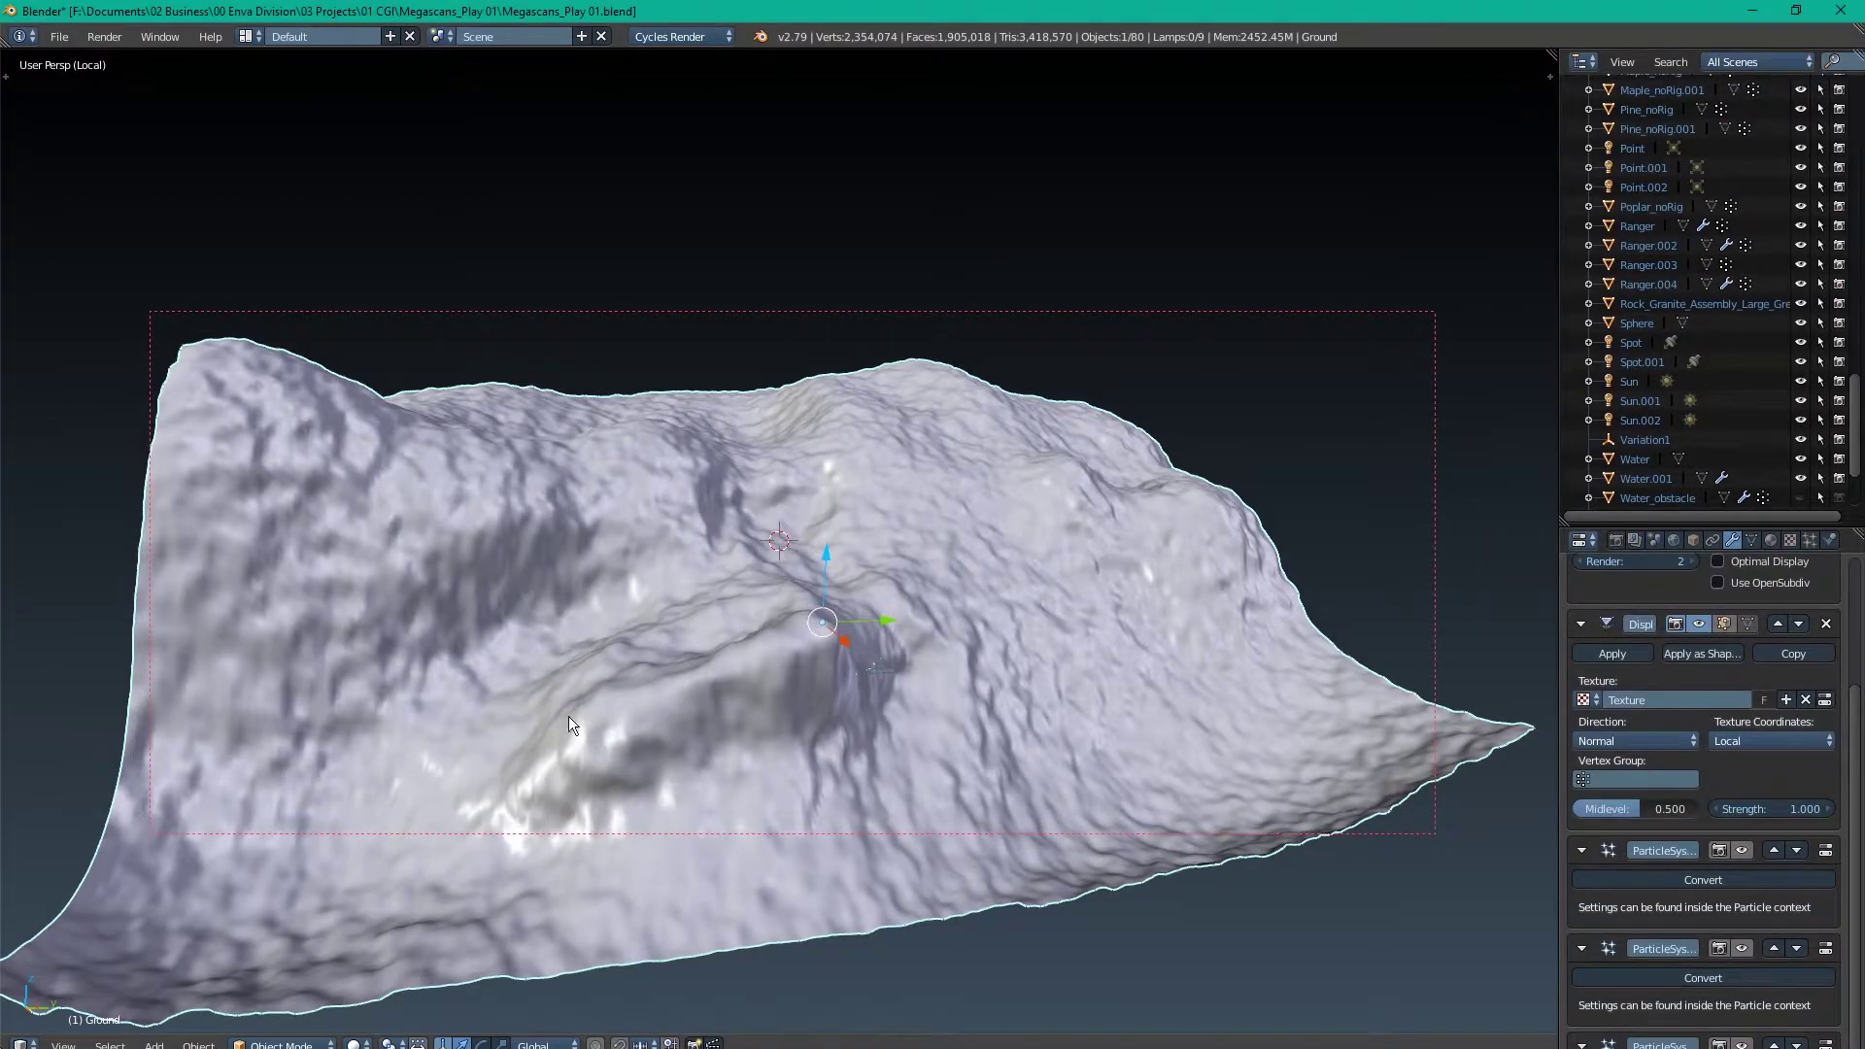
middle_drag(797, 636, 807, 620)
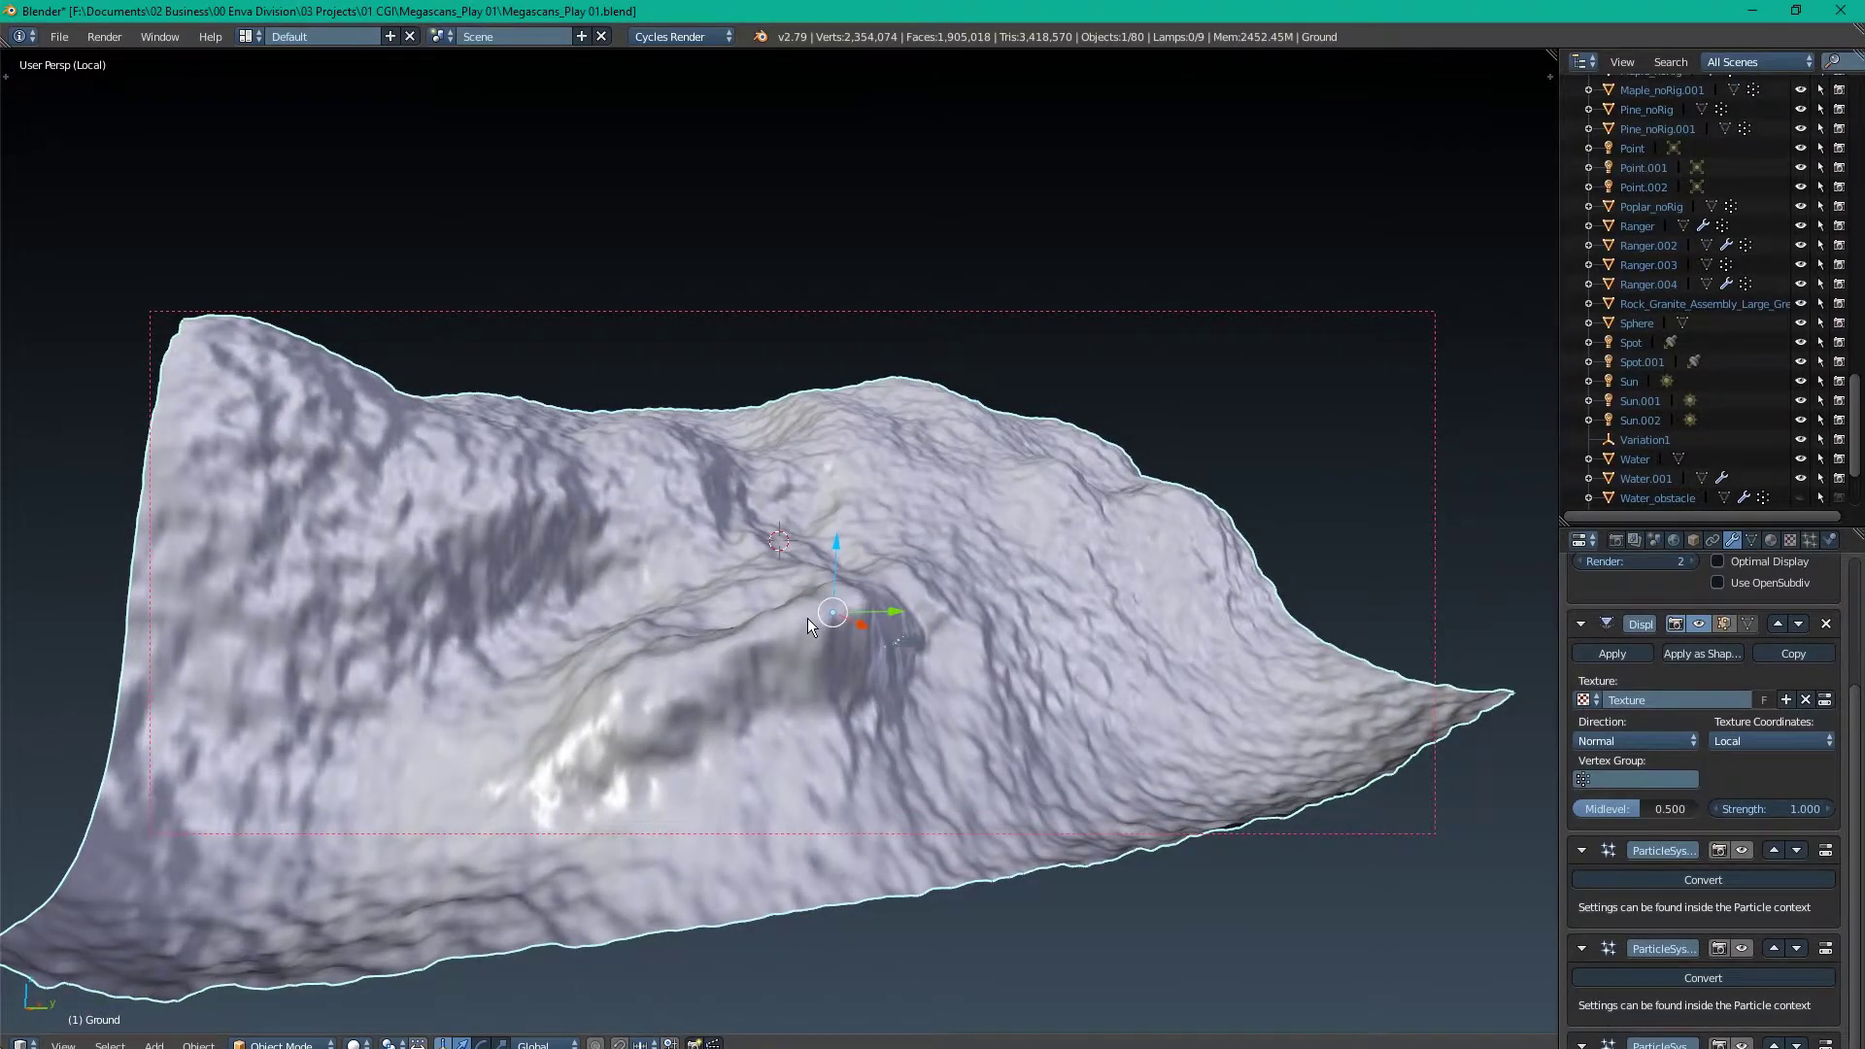
Step: Return to the full ruins scene and view it through the scene camera
key(KP_Divide)
middle_drag(785, 669, 851, 624)
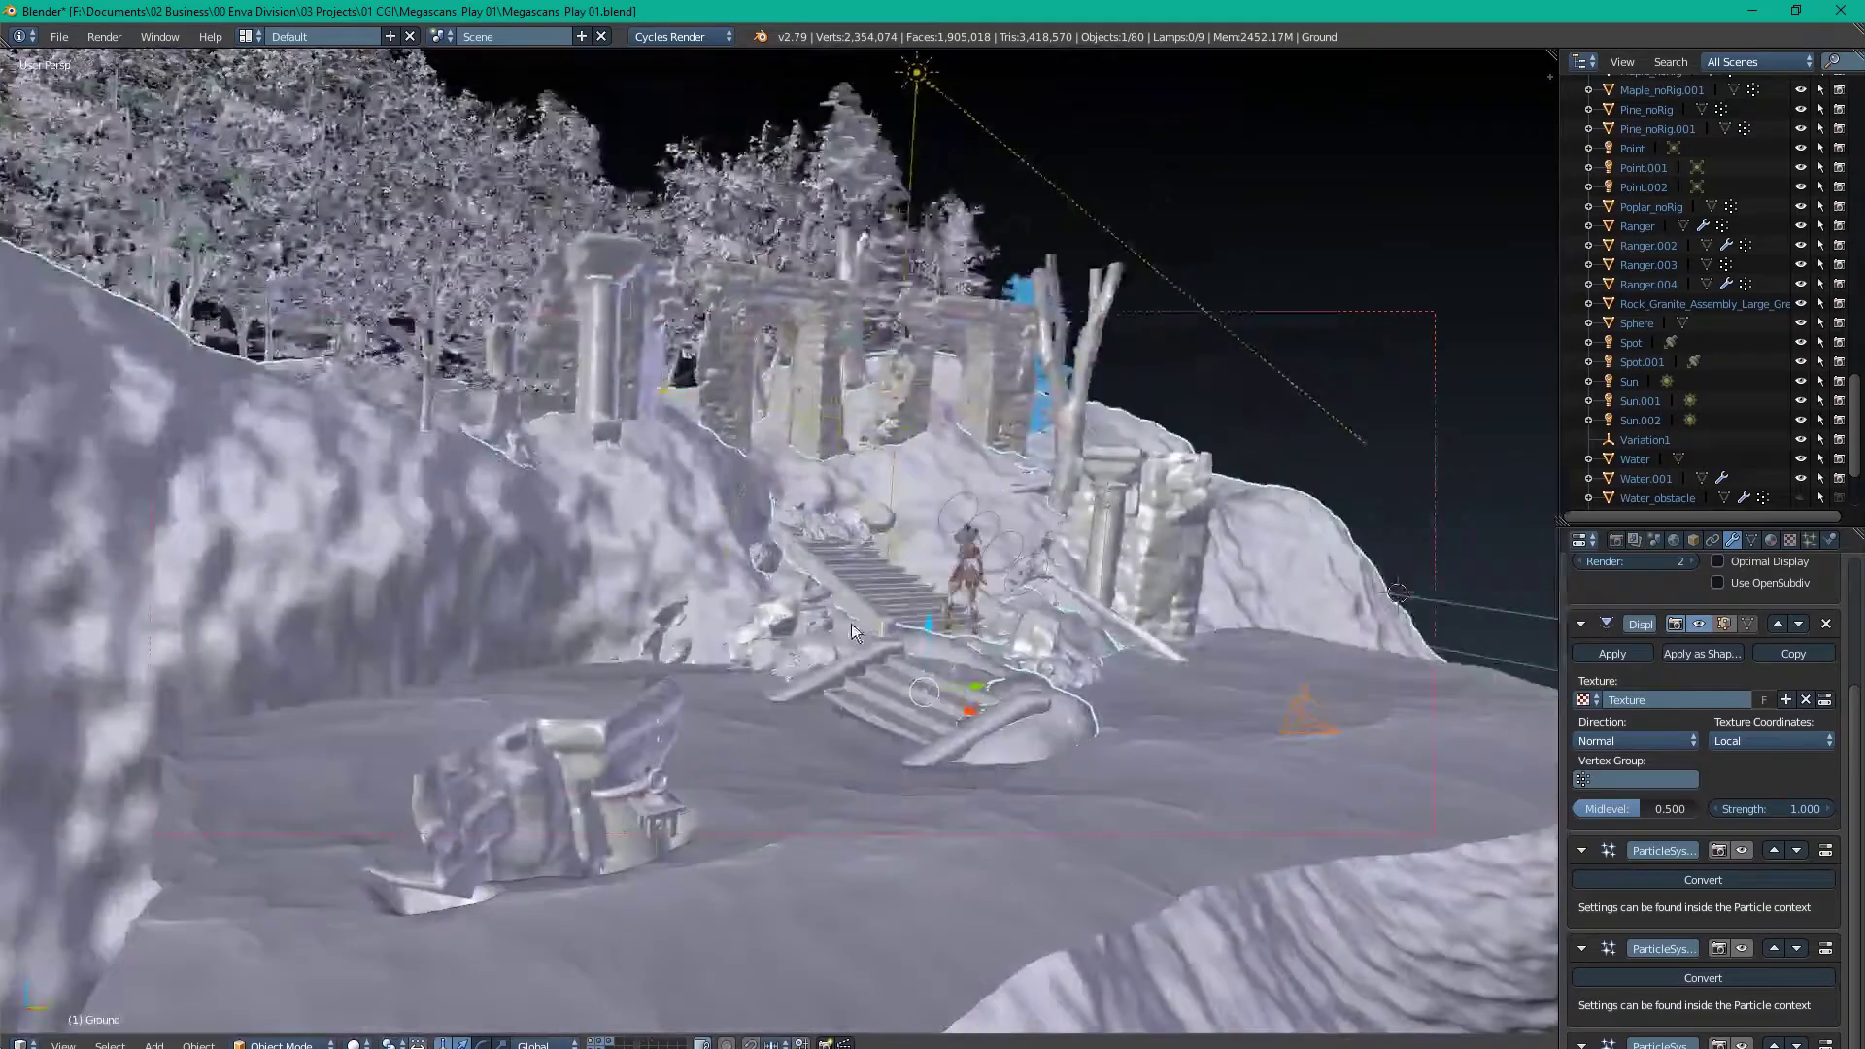
middle_drag(975, 652, 929, 576)
key(KP_0)
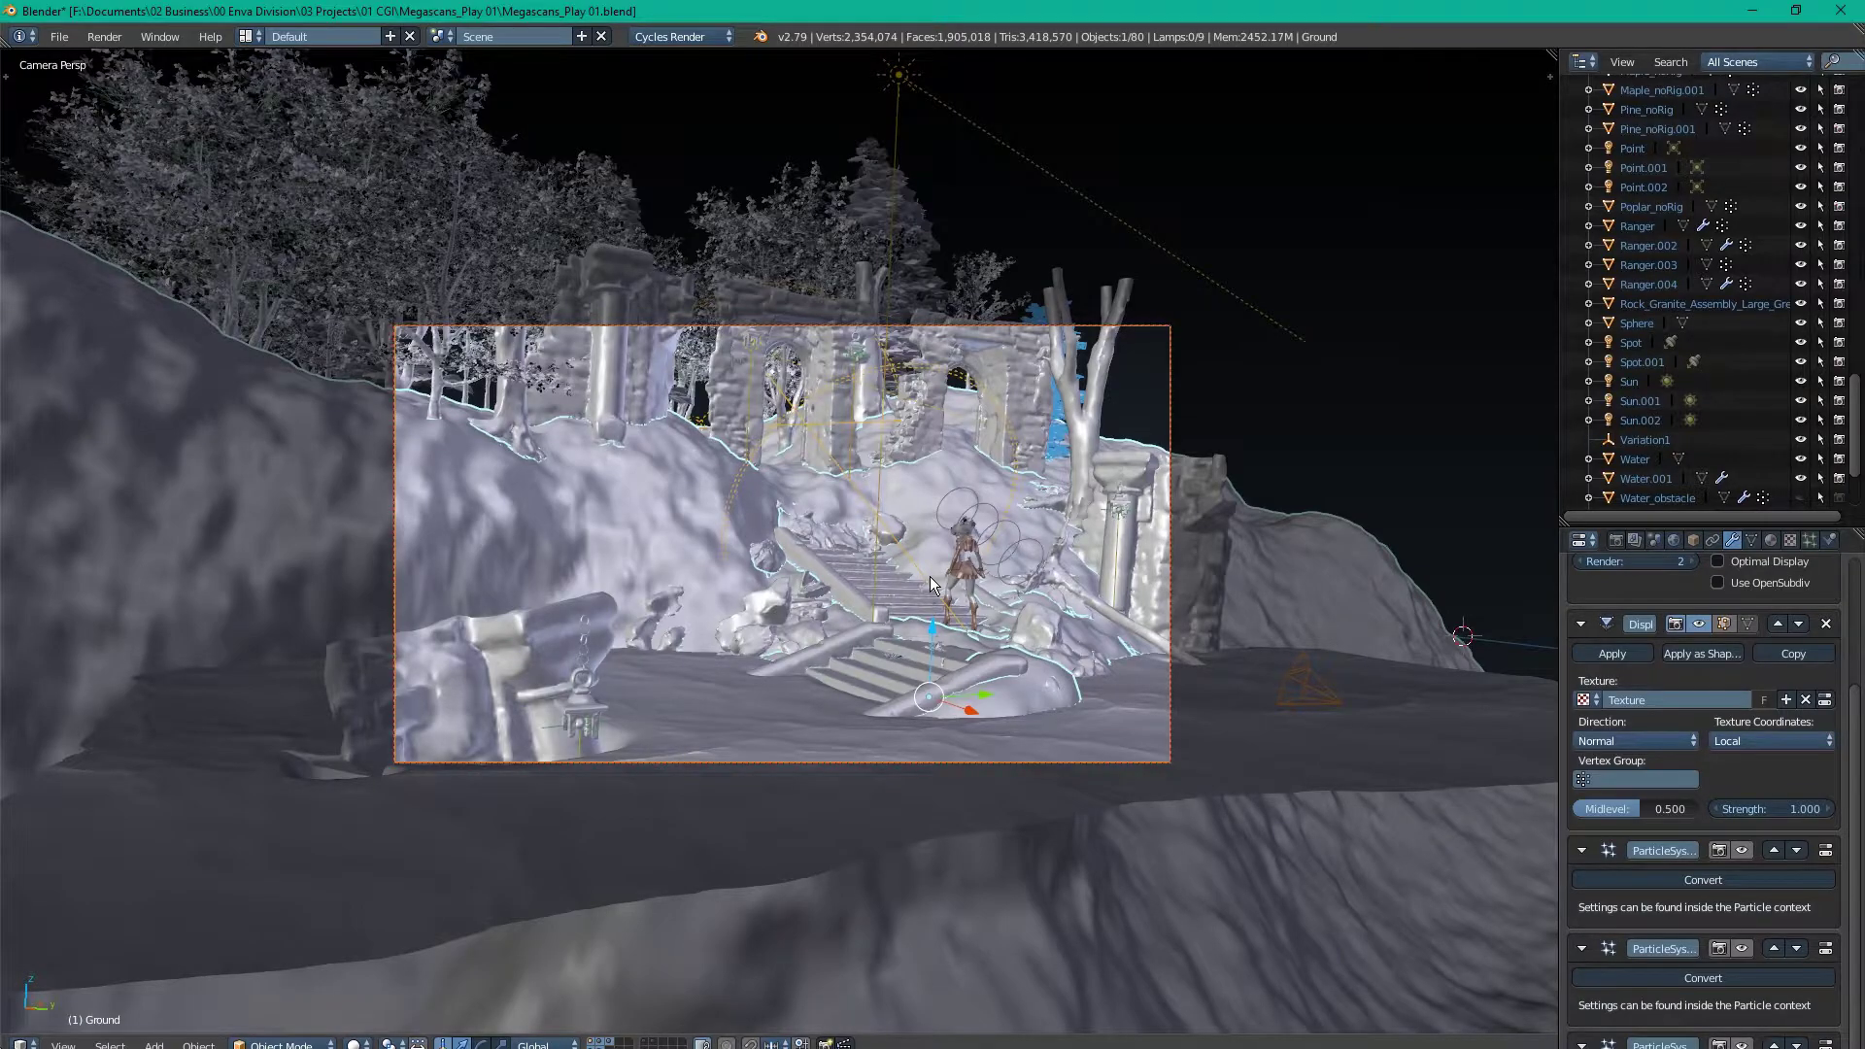
Step: Delete the two small rocks left of the lower stairs, leaving 78 objects
right_click(883, 619)
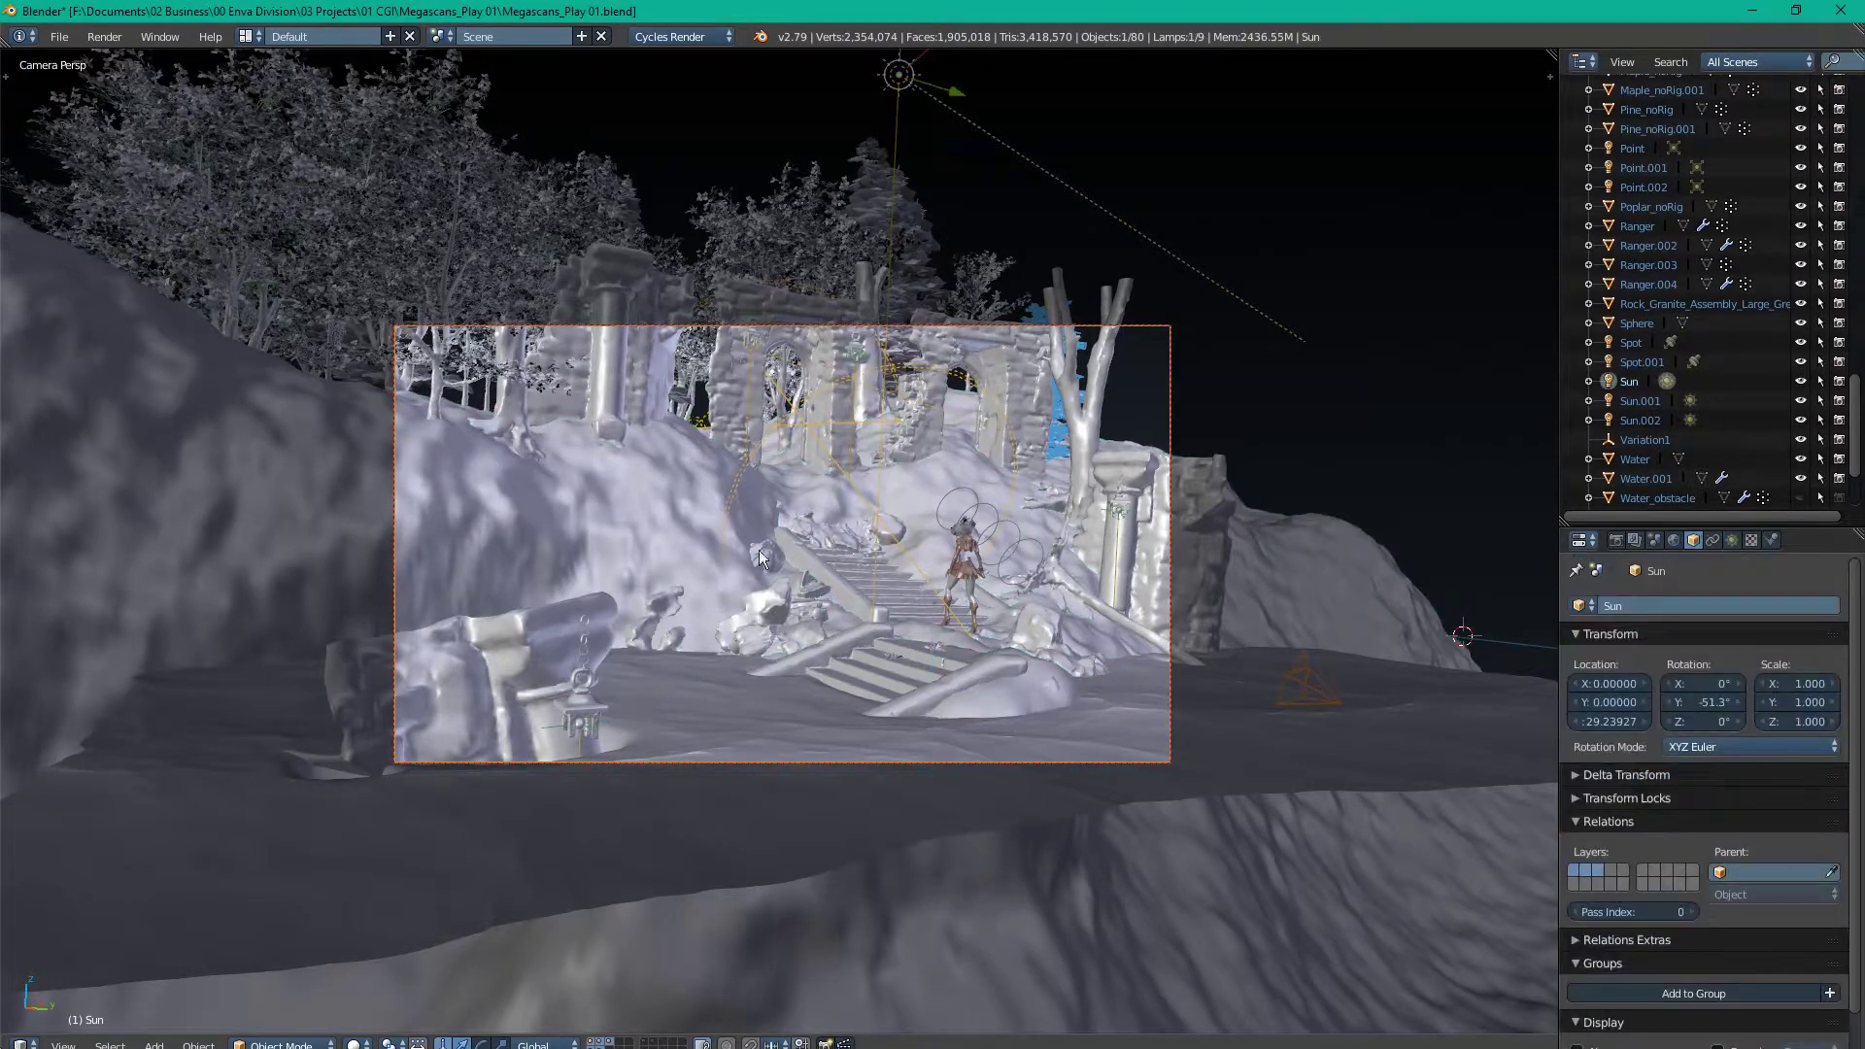
scroll(931, 515, up, 2)
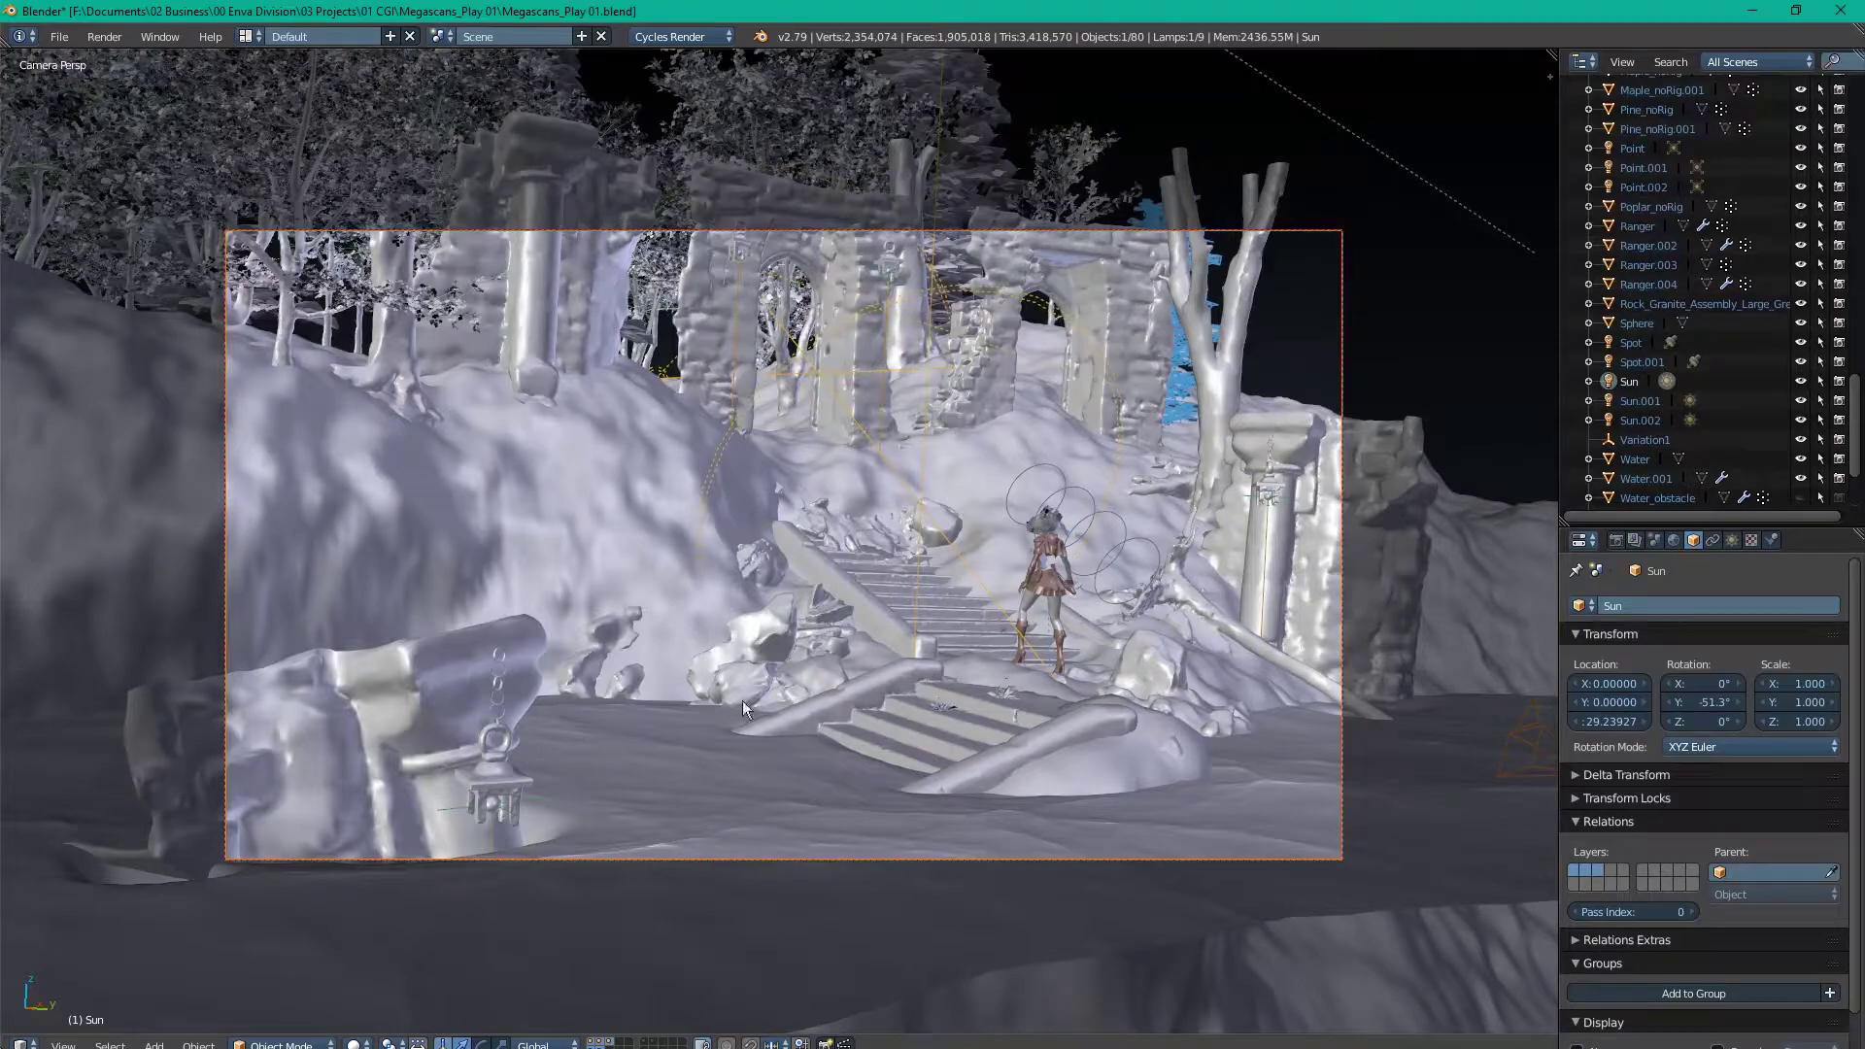
right_click(730, 675)
key(x)
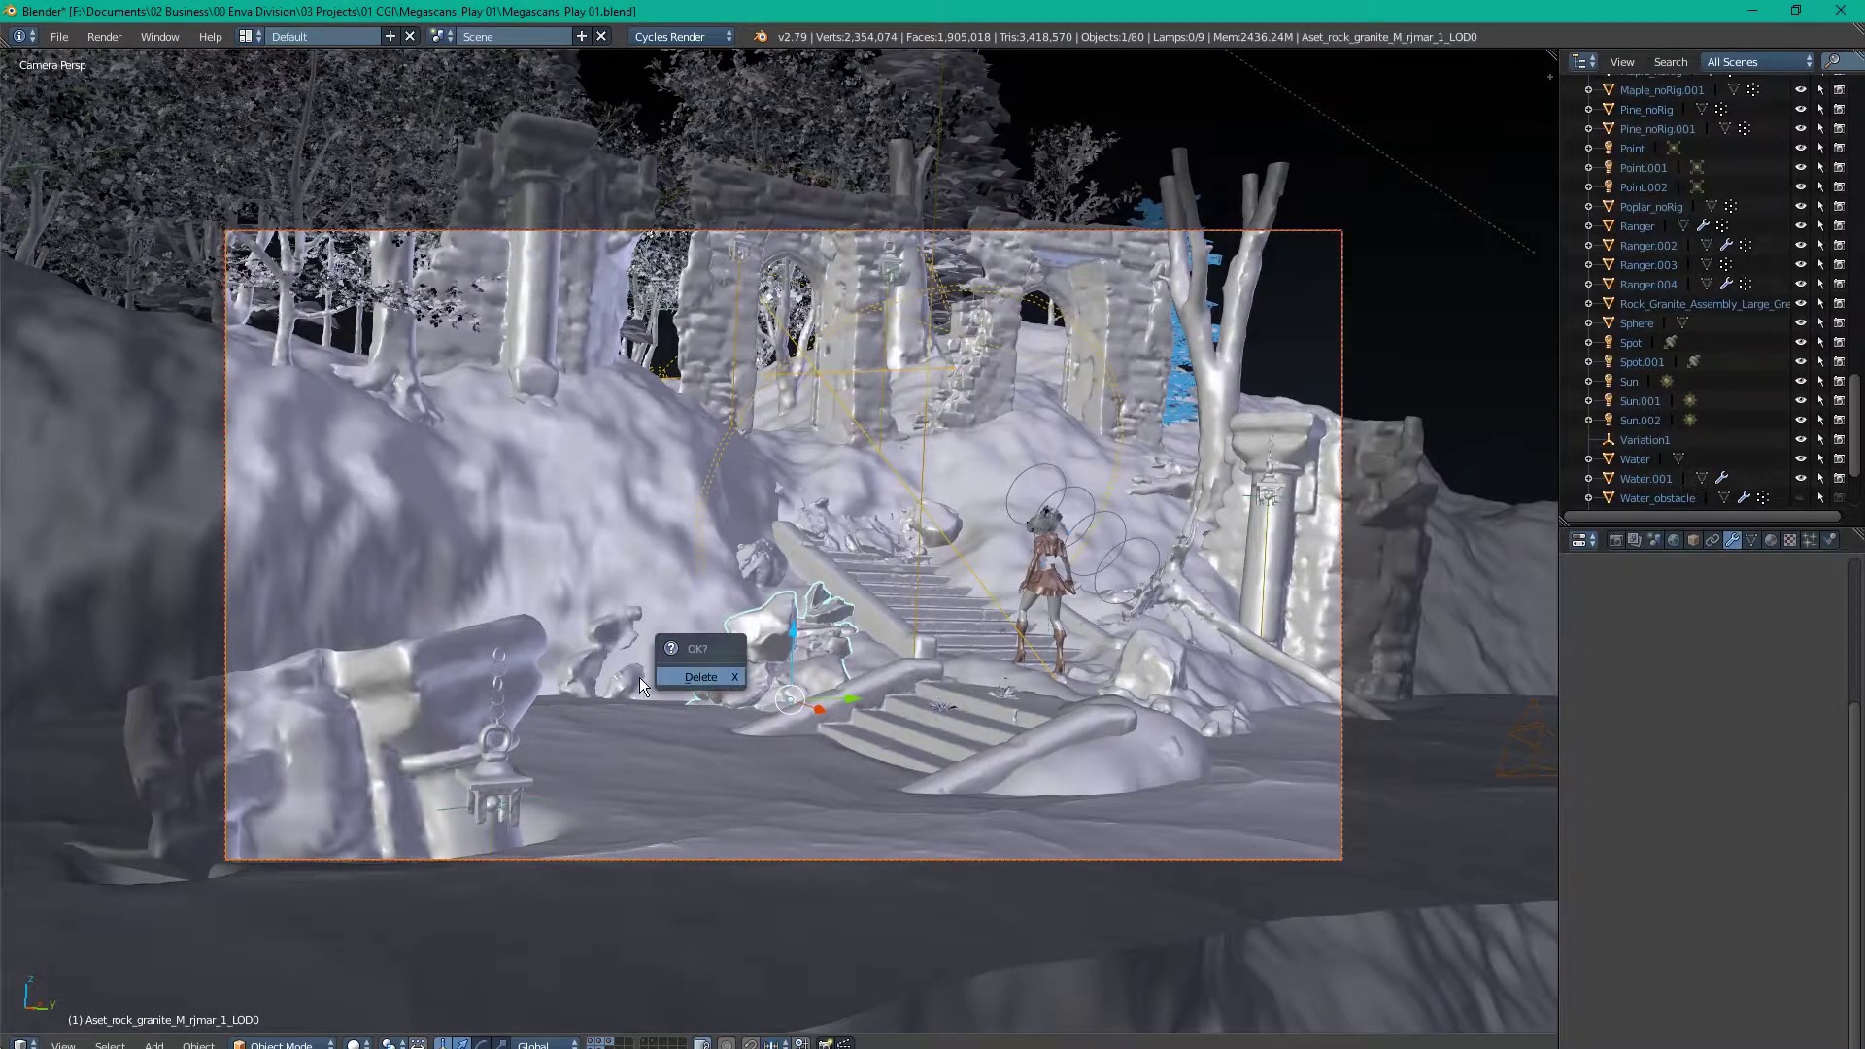
click(677, 673)
right_click(593, 675)
key(x)
click(594, 678)
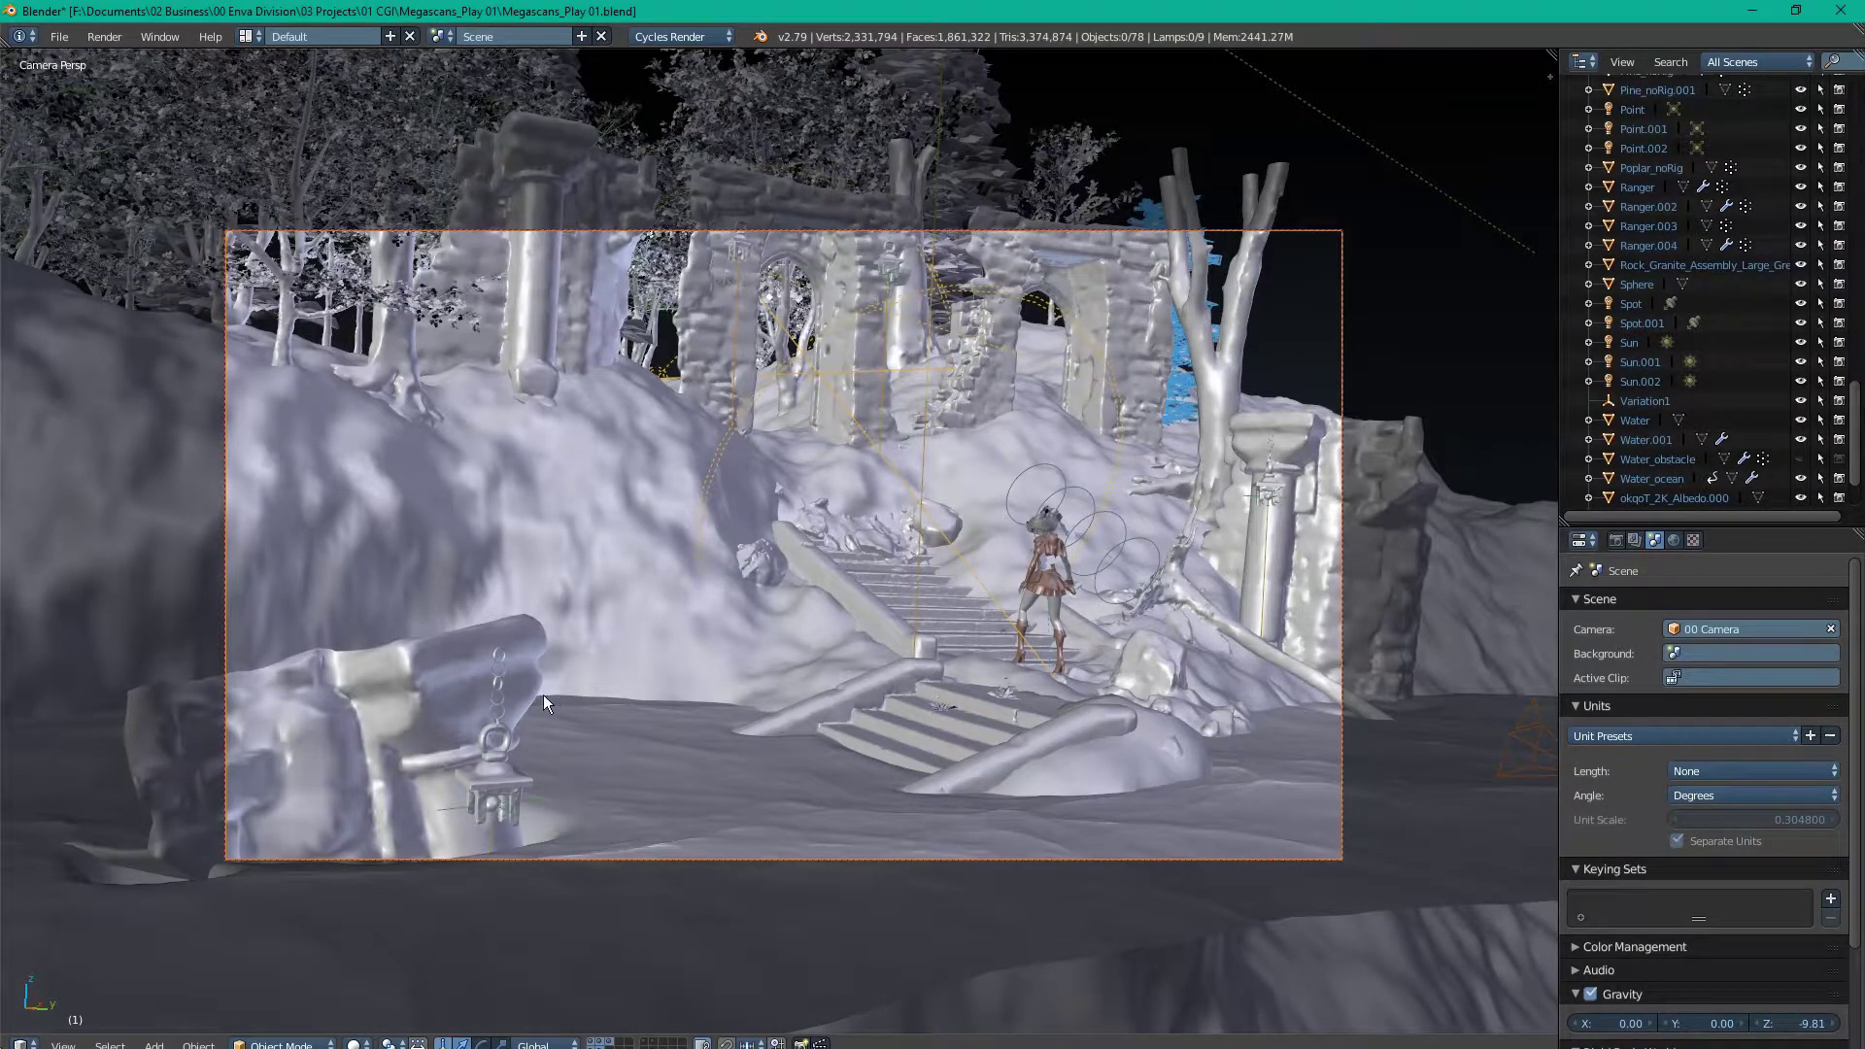
Step: Move the granite rock from the upper stairs onto the ground, adjusting its height along Z
right_click(858, 526)
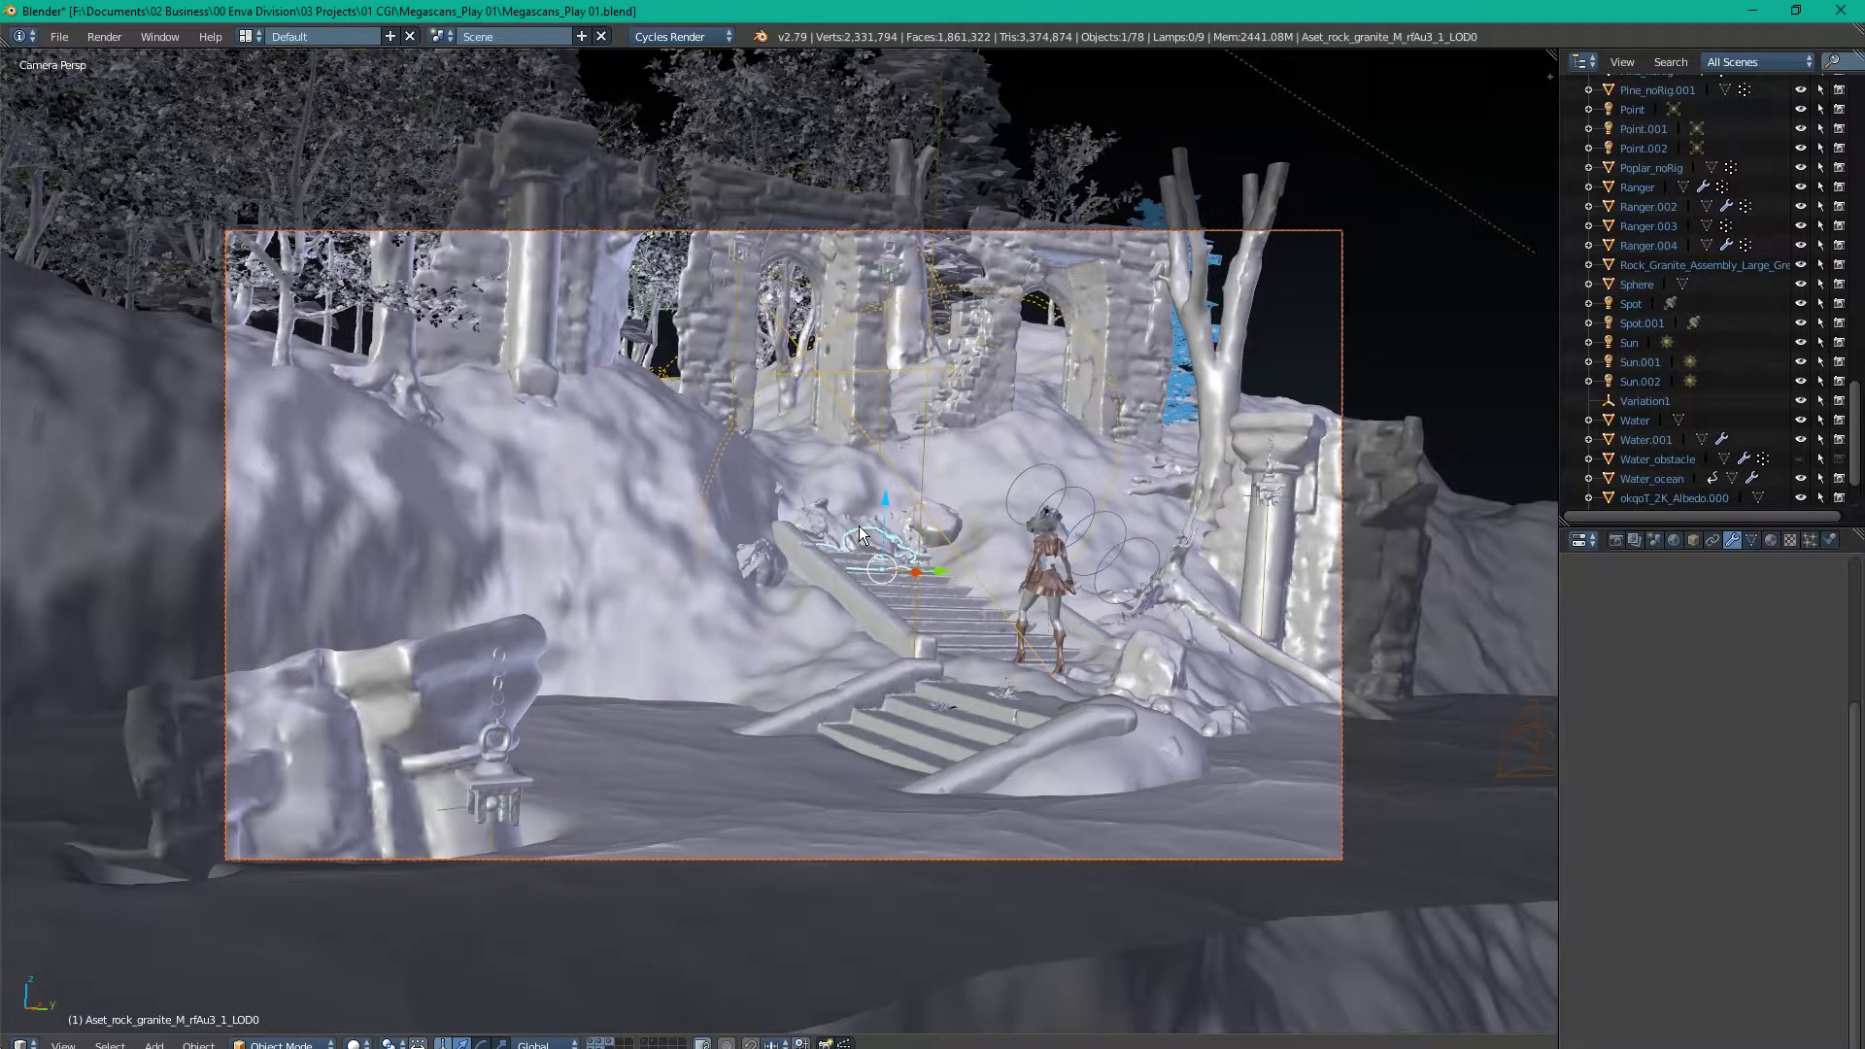
key(g)
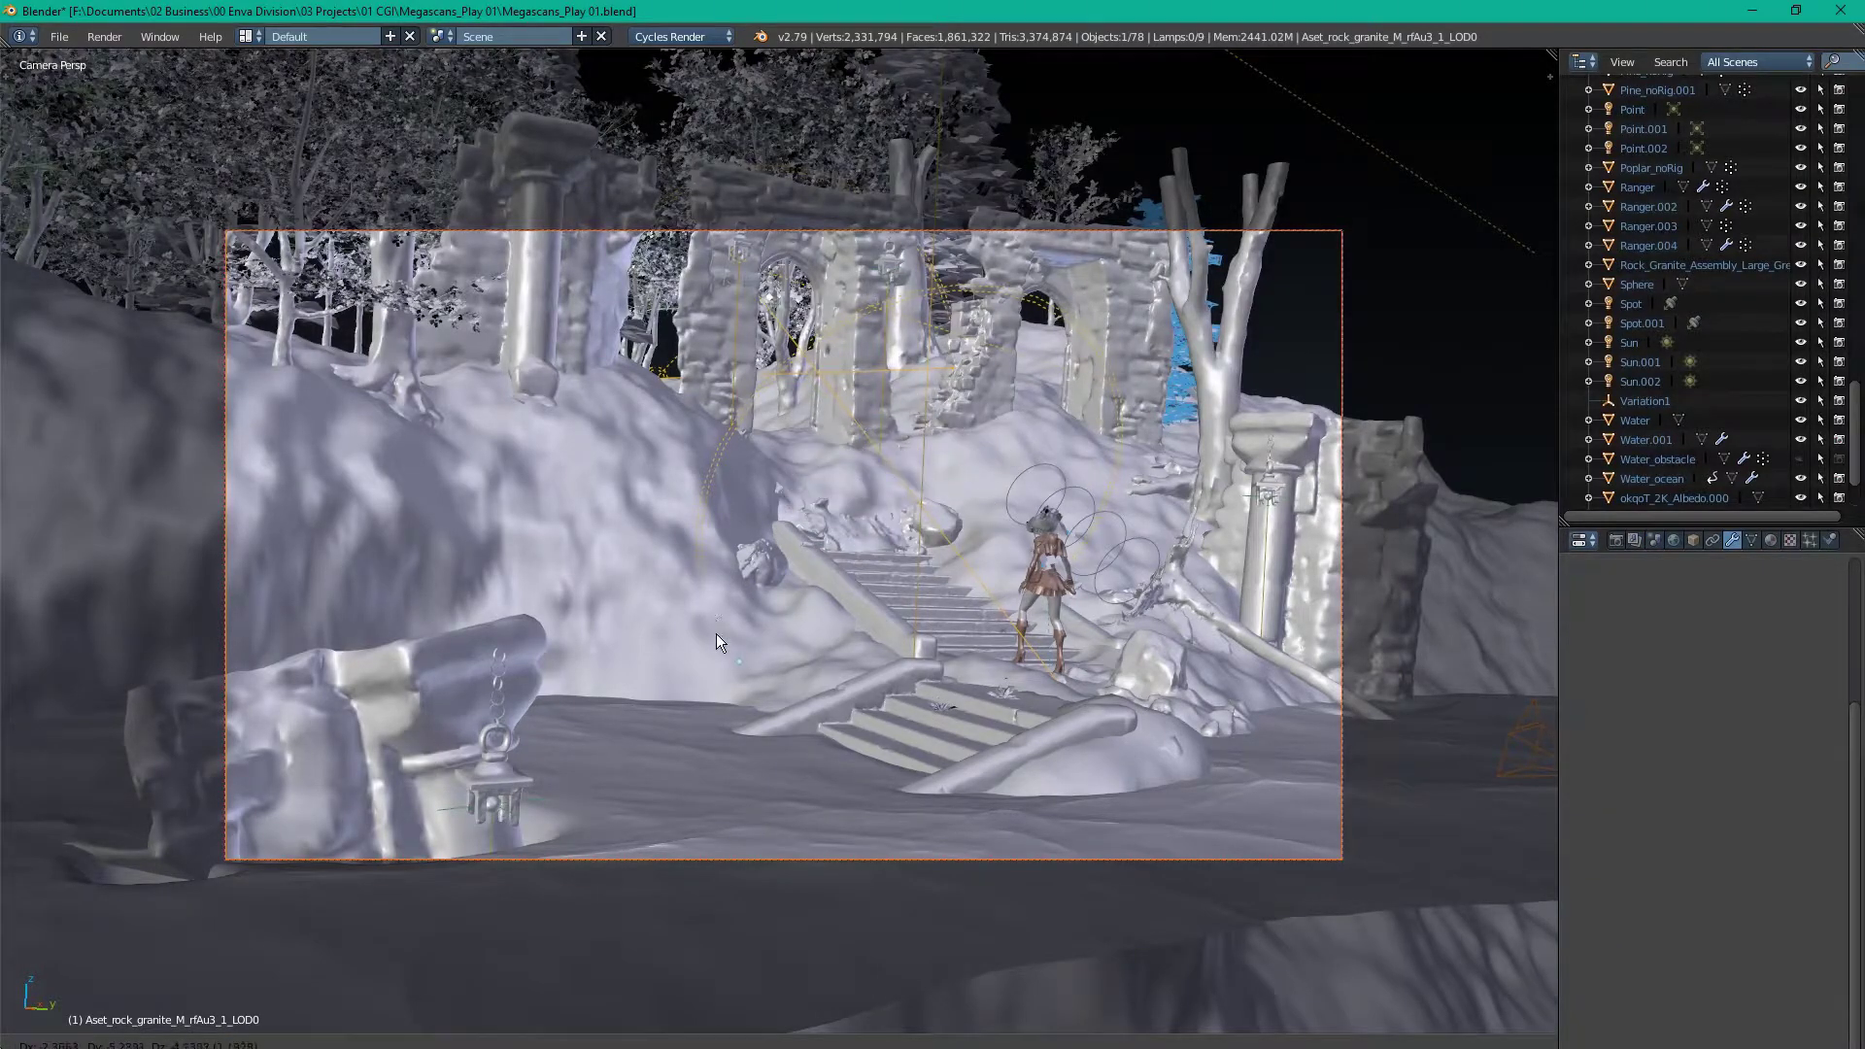
click(672, 643)
key(g)
key(z)
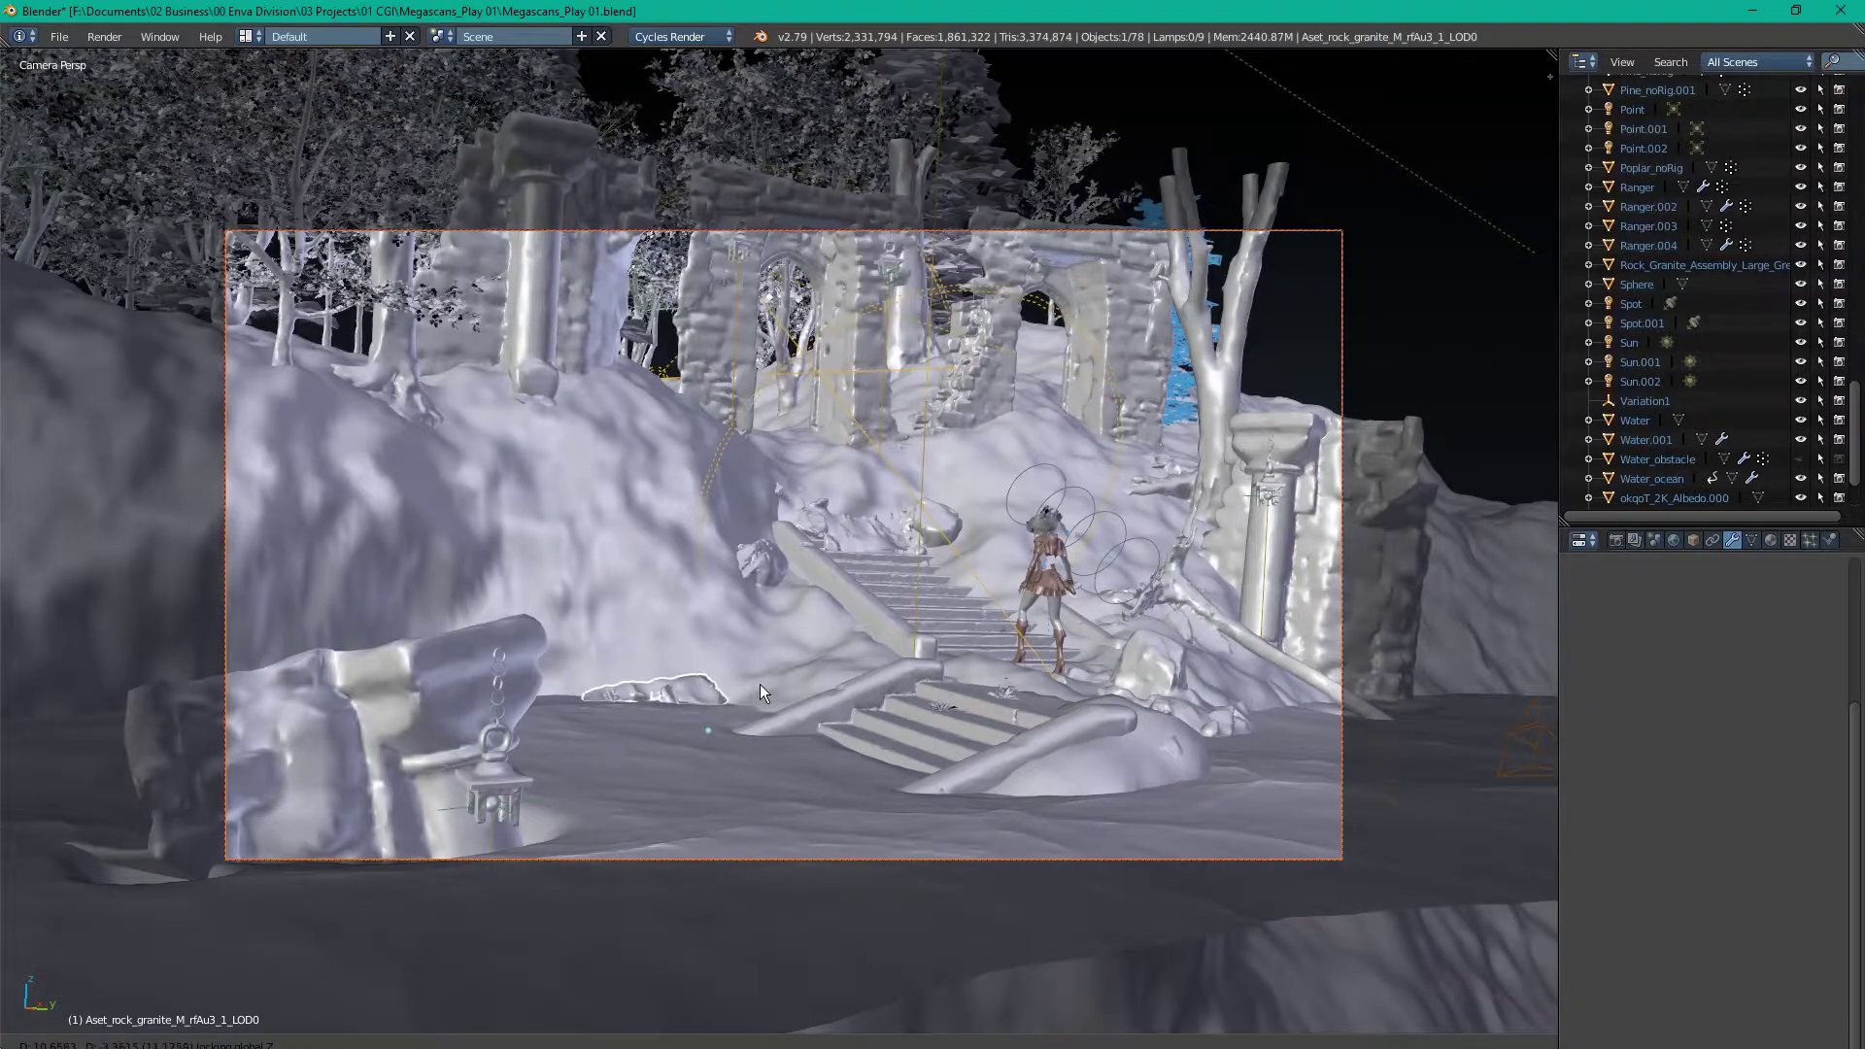
key(z)
click(762, 690)
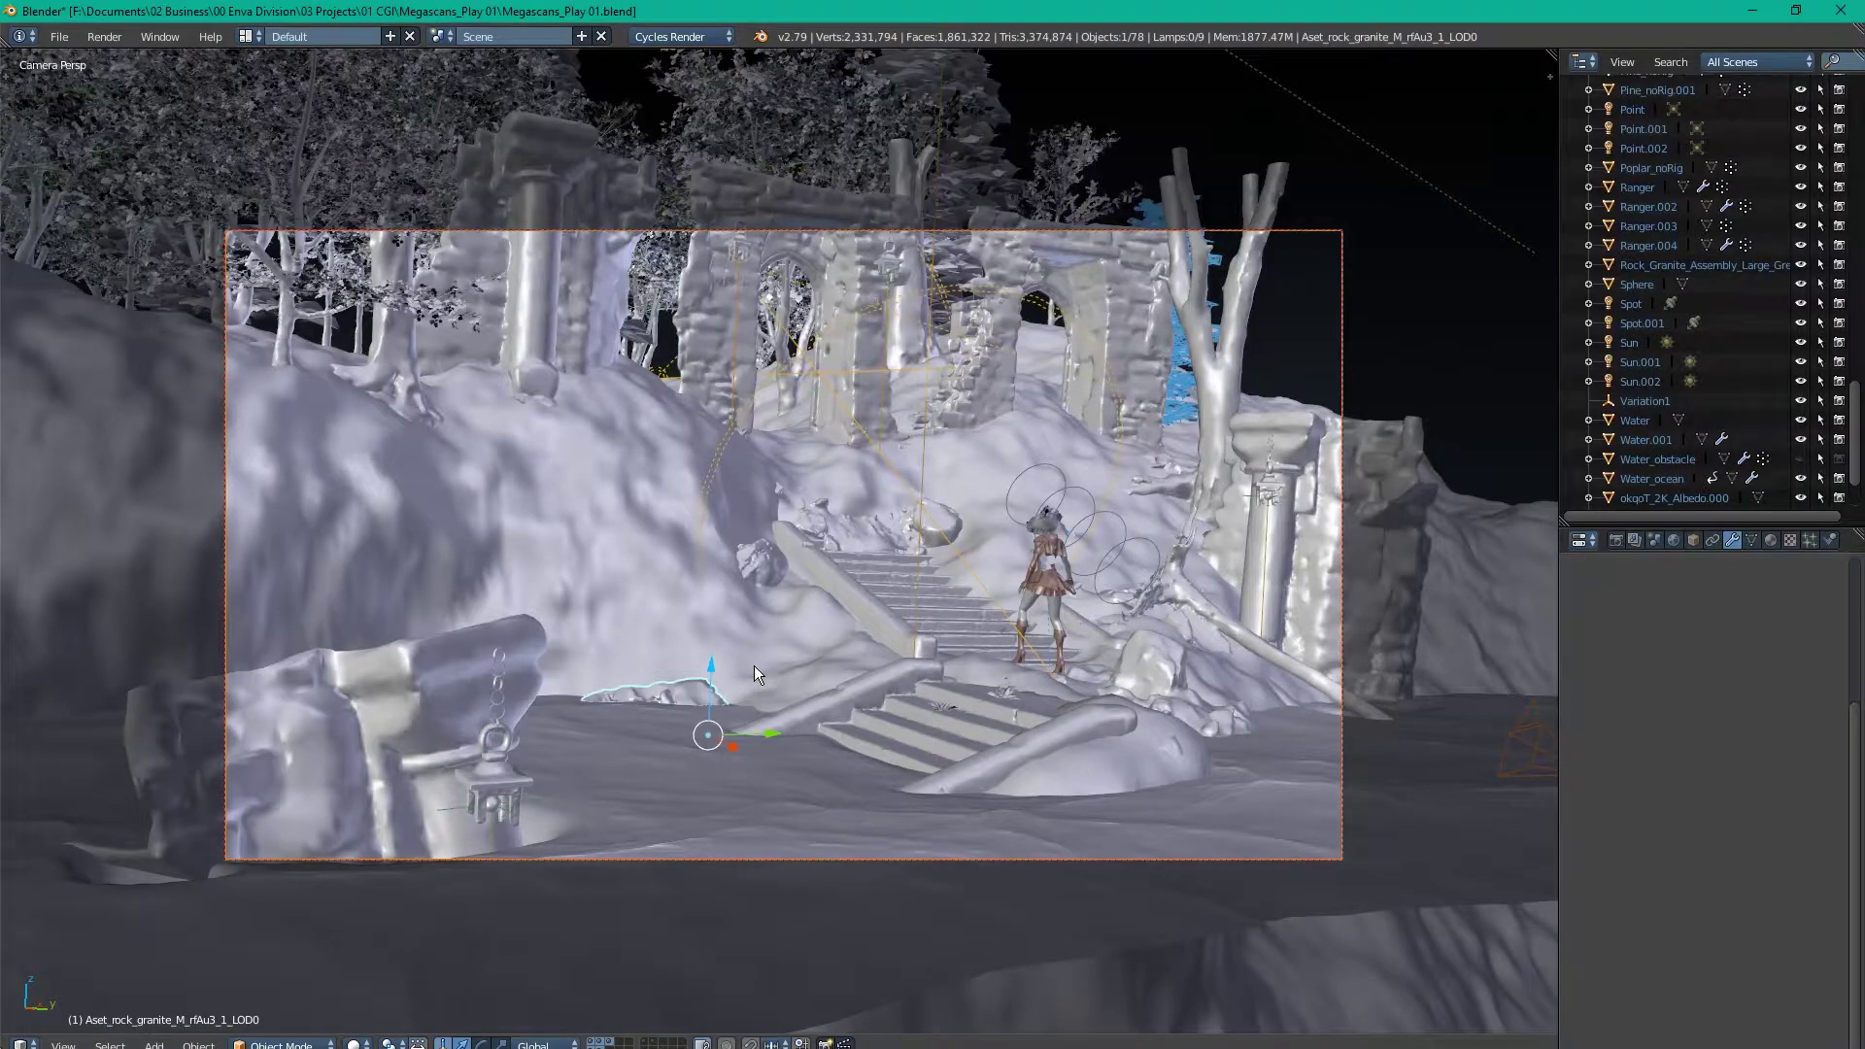
Step: Isolate the granite rock and preview its mossy surface with rendered shading
middle_drag(642, 669, 732, 670)
key(KP_Divide)
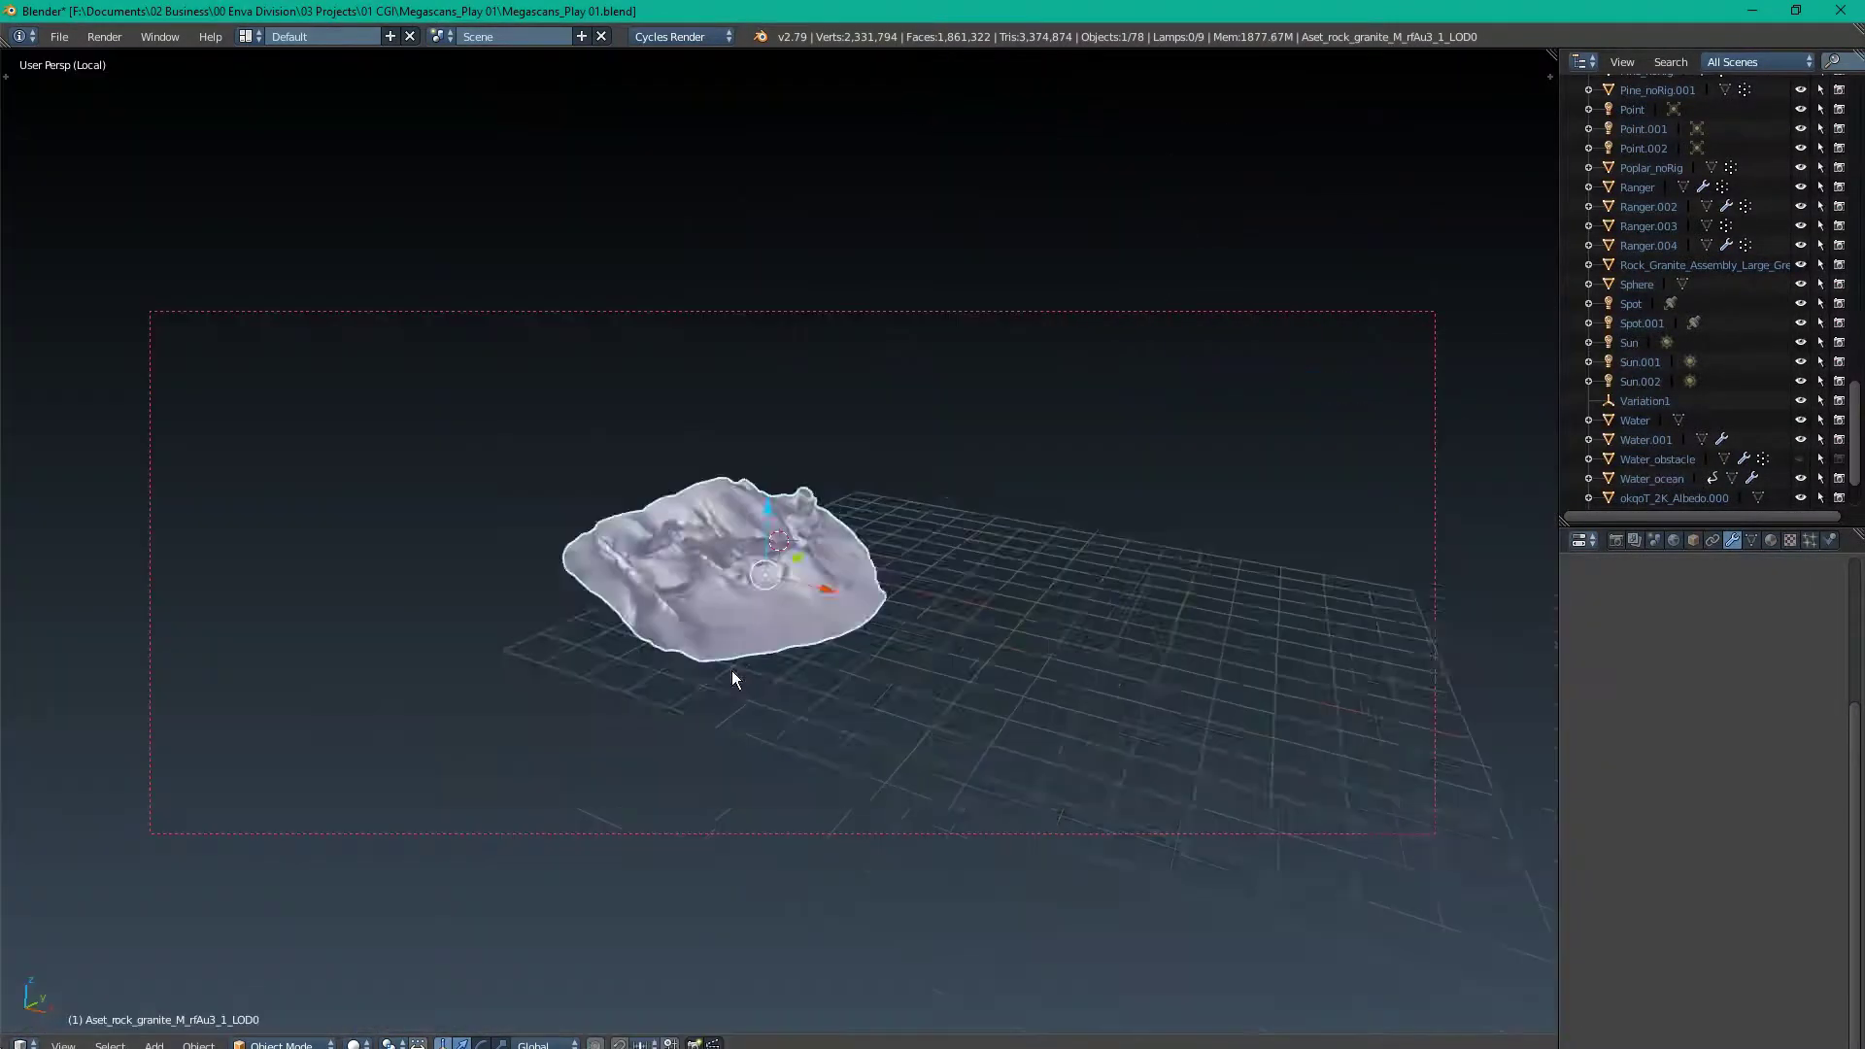
key(shift+z)
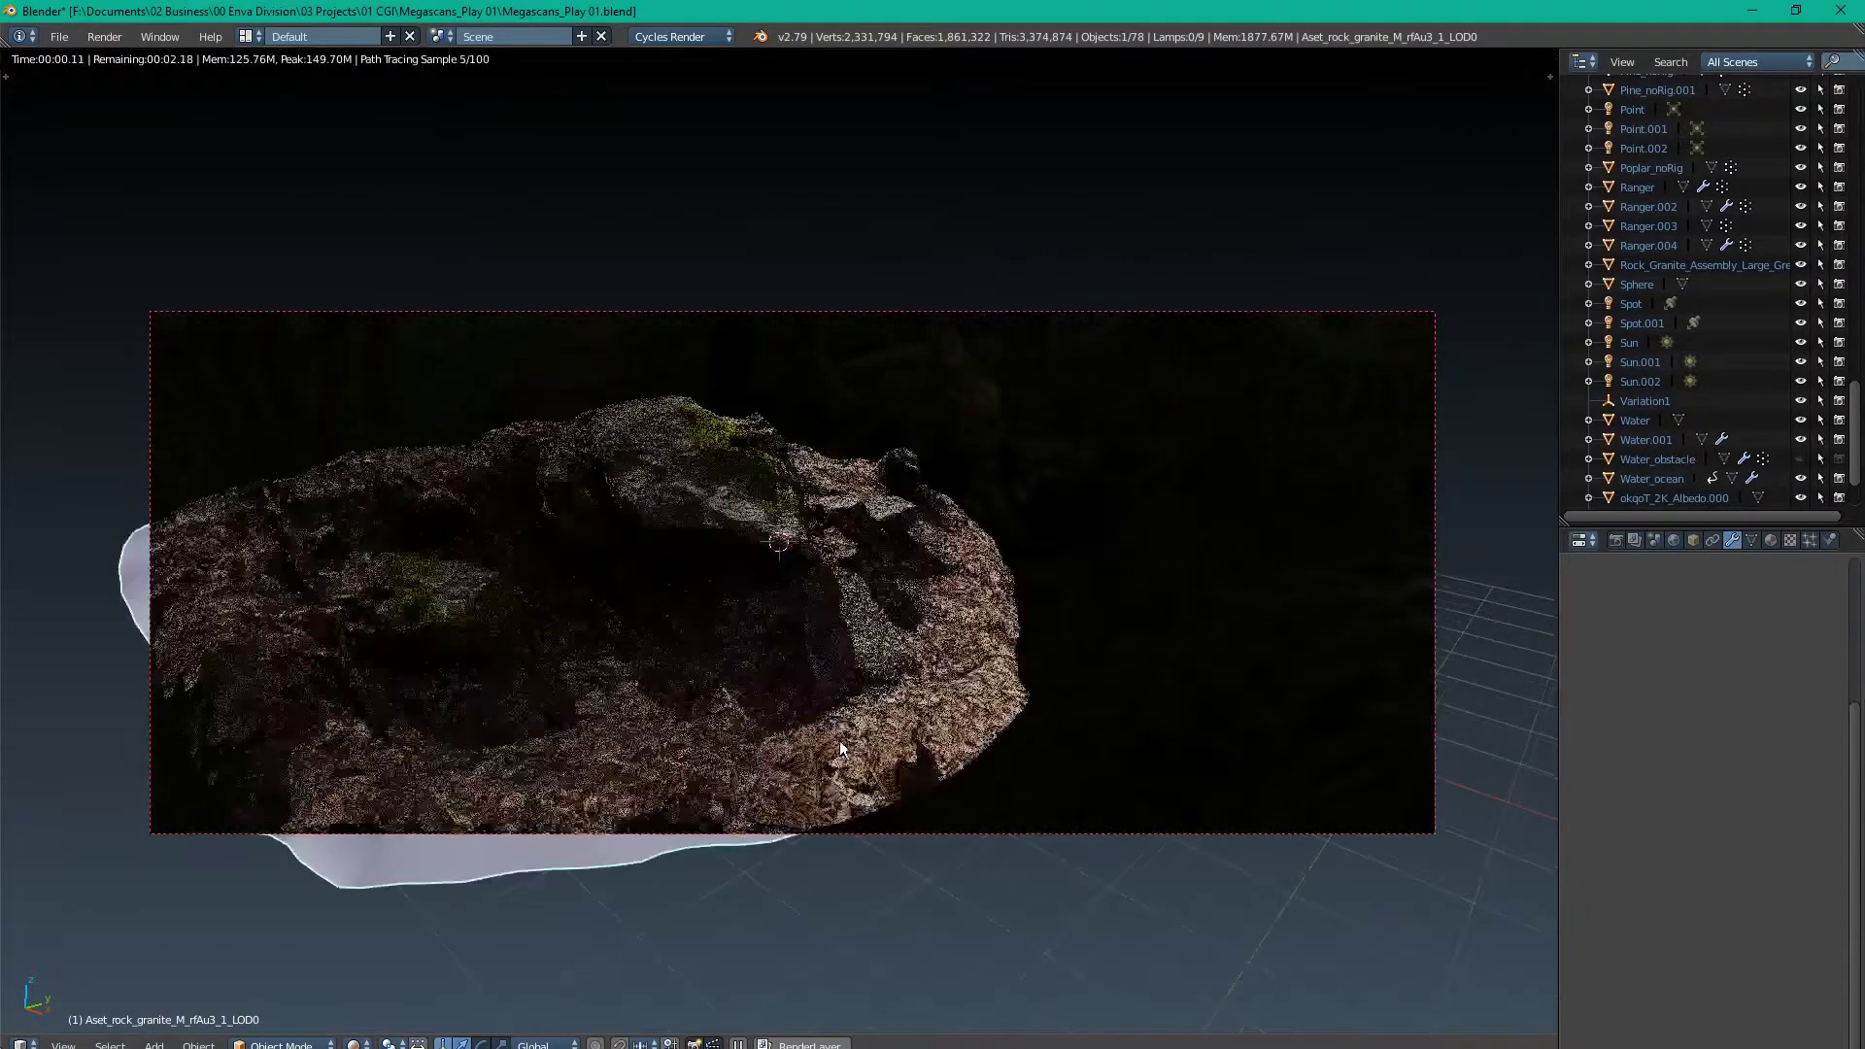
shift+middle_drag(840, 741, 937, 741)
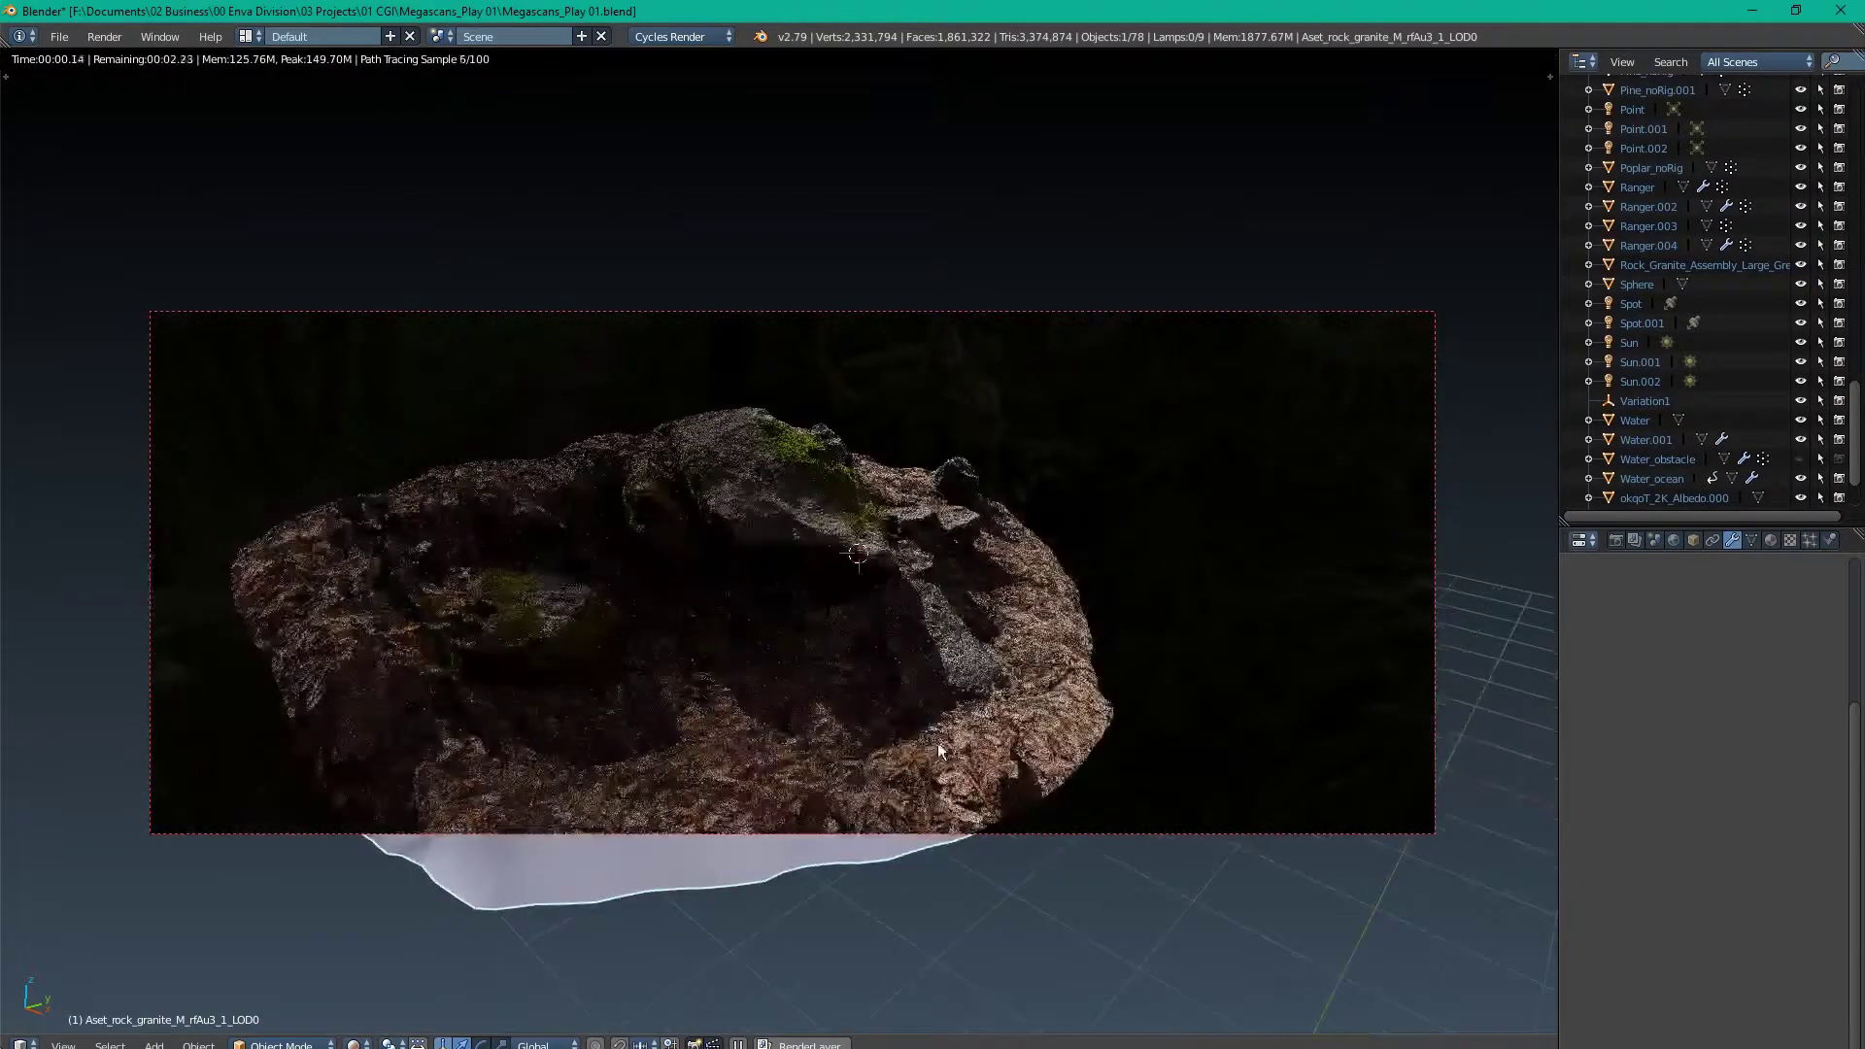
Step: Back in the full solid-shaded scene, tilt the granite rock about the Y axis
key(shift+z)
key(KP_Divide)
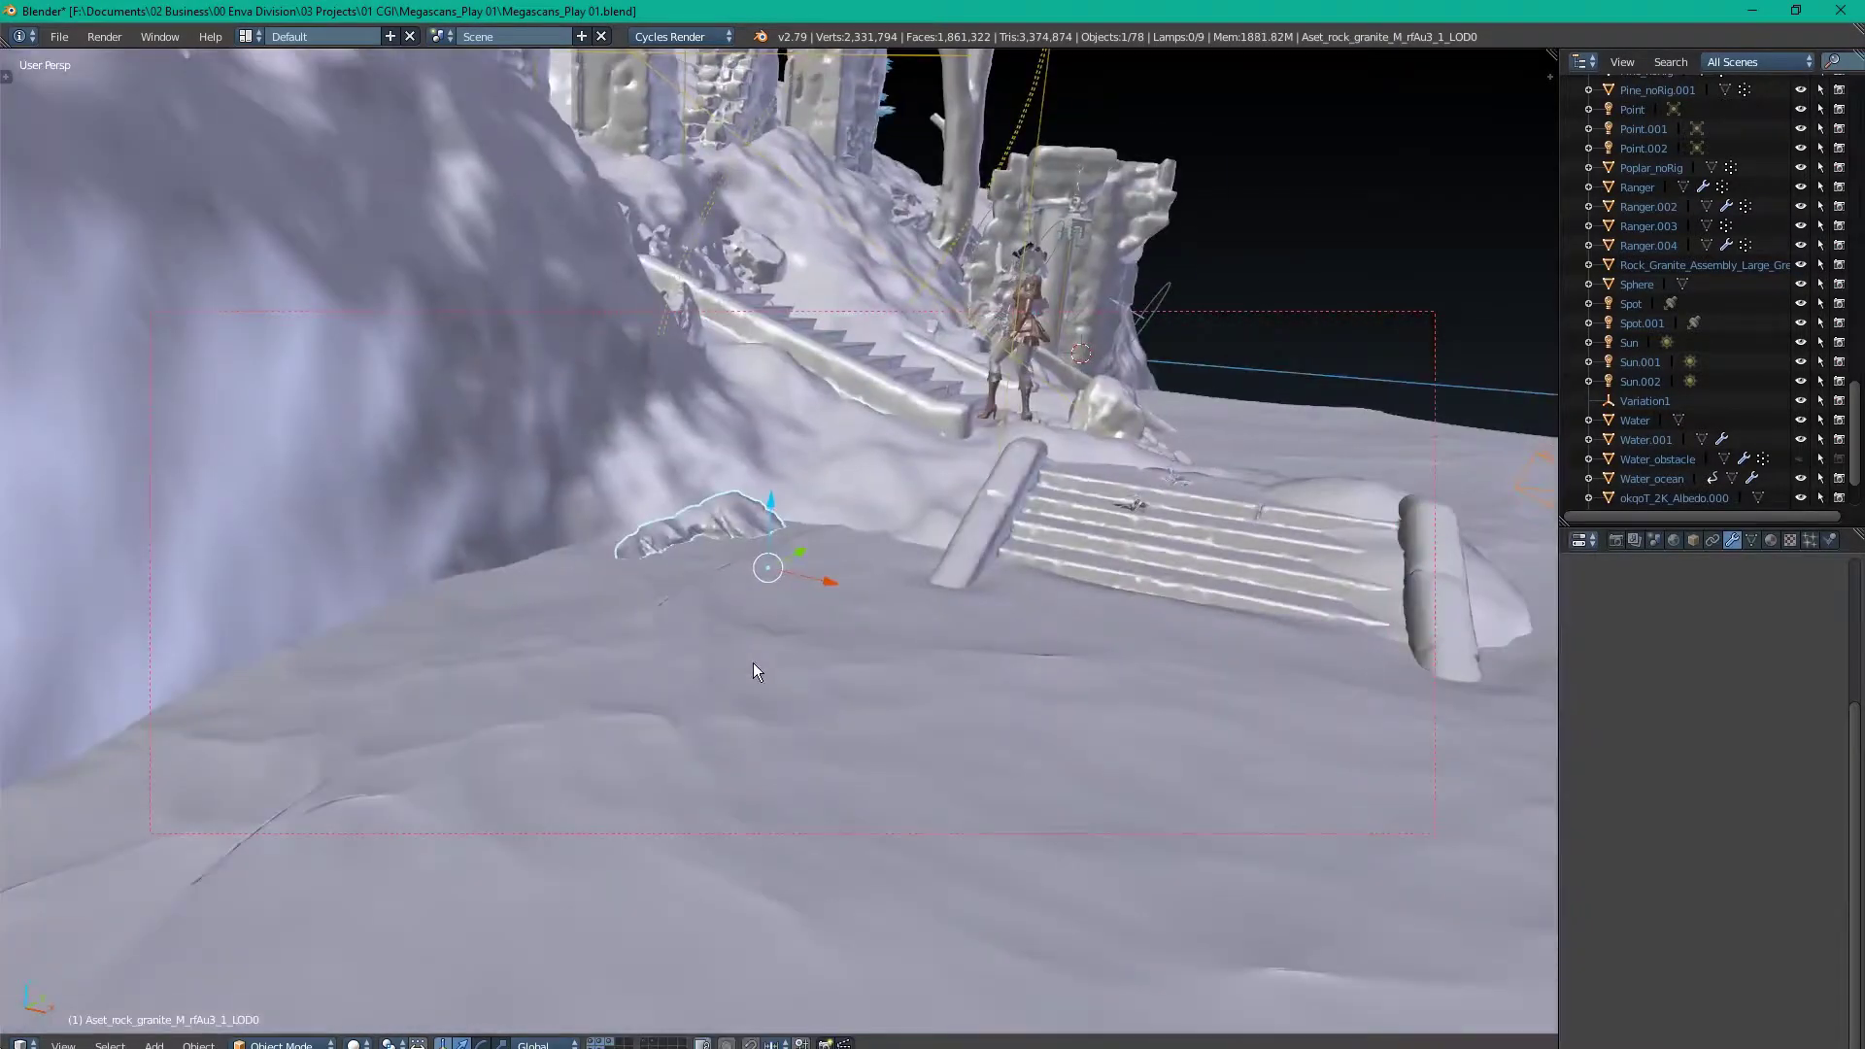
mouse_move(755, 665)
middle_down()
mouse_move(574, 675)
mouse_move(729, 706)
mouse_move(920, 649)
middle_up()
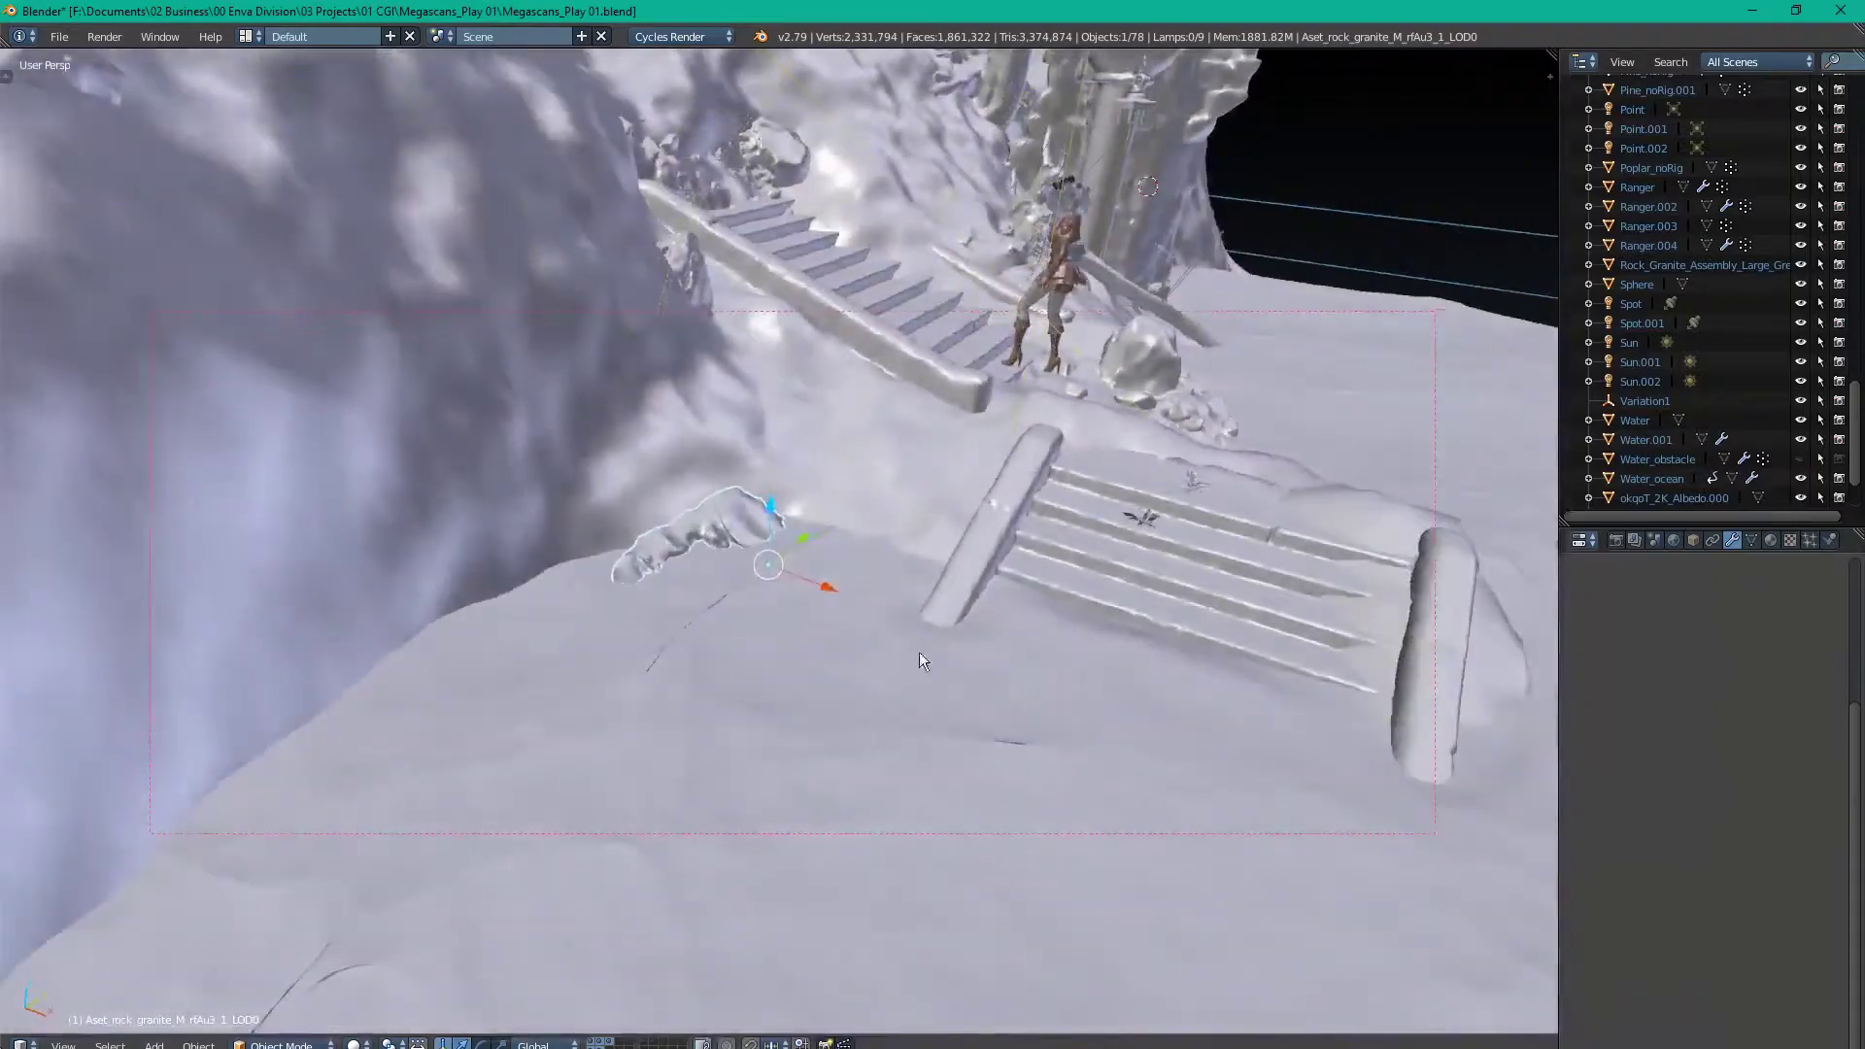
key(r)
key(y)
click(965, 561)
Step: Duplicate the rock as Aset_rock_granite_M_rfAu3_1_LOD0.001 and place it beside the lower stairs
key(shift+d)
key(shift+z)
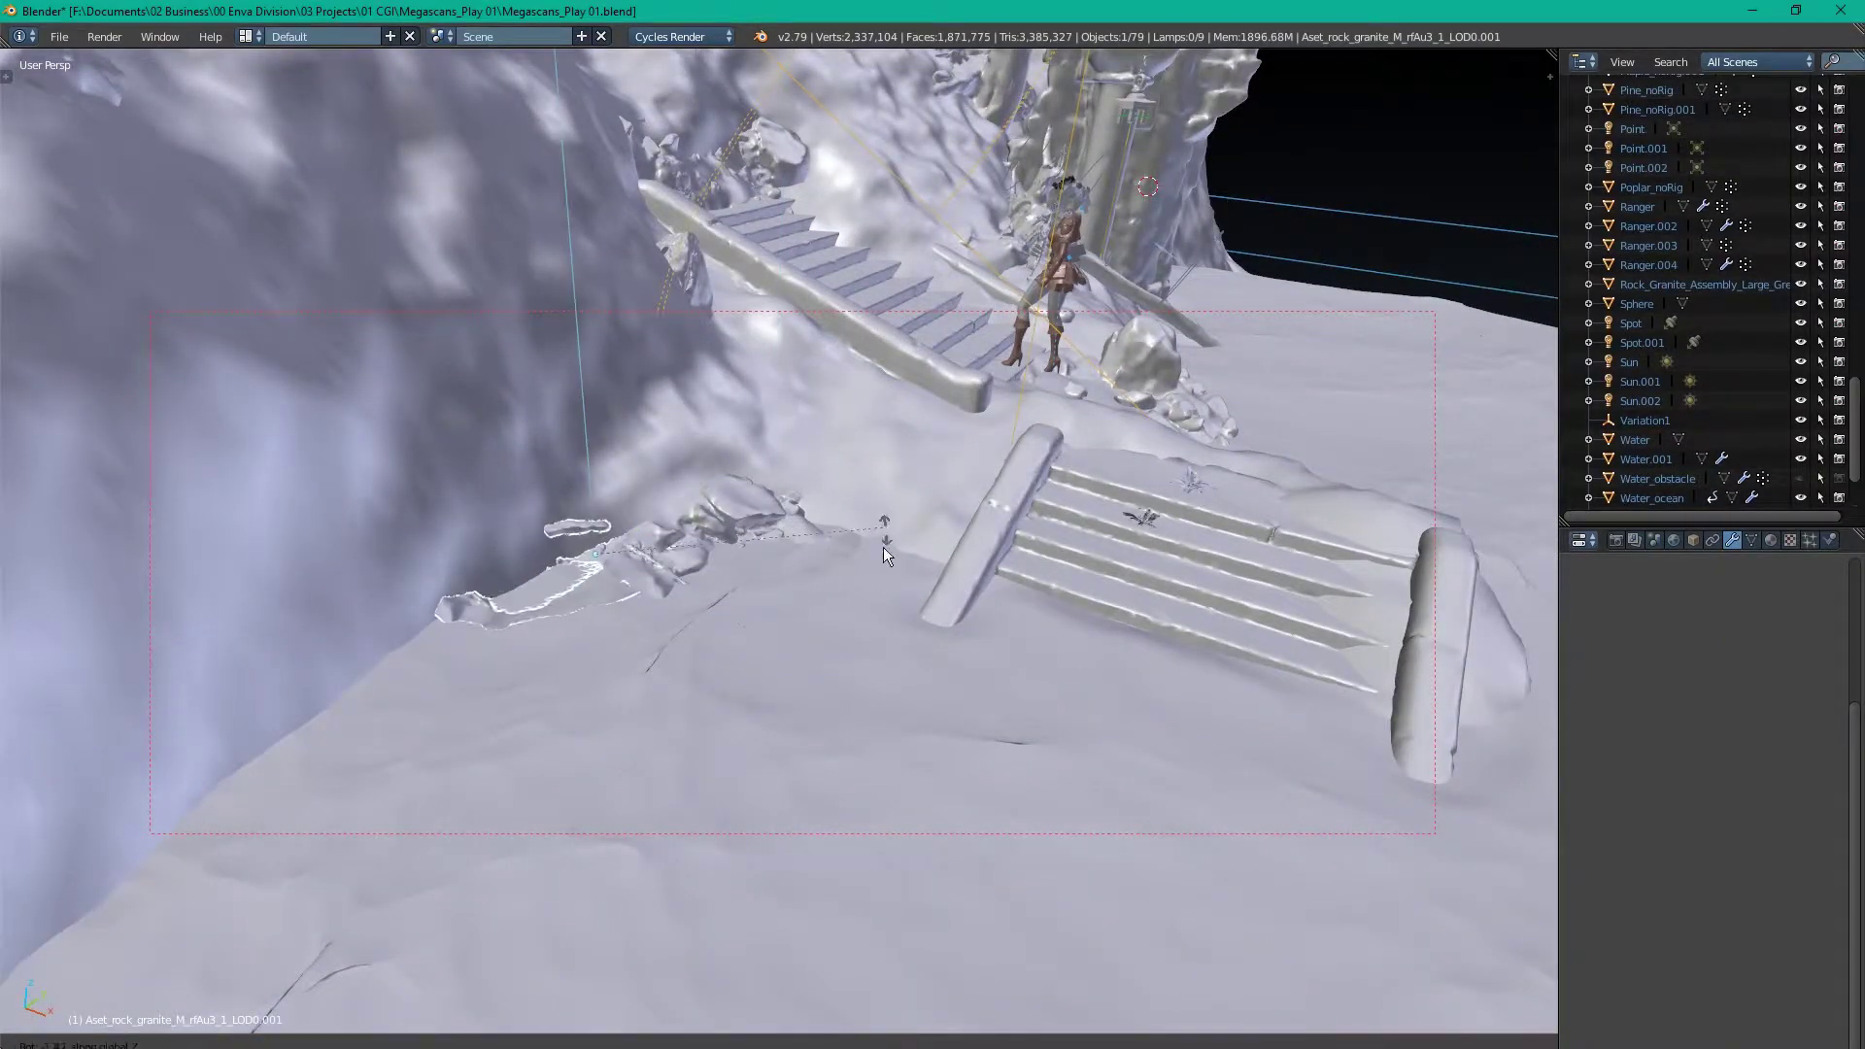
click(699, 574)
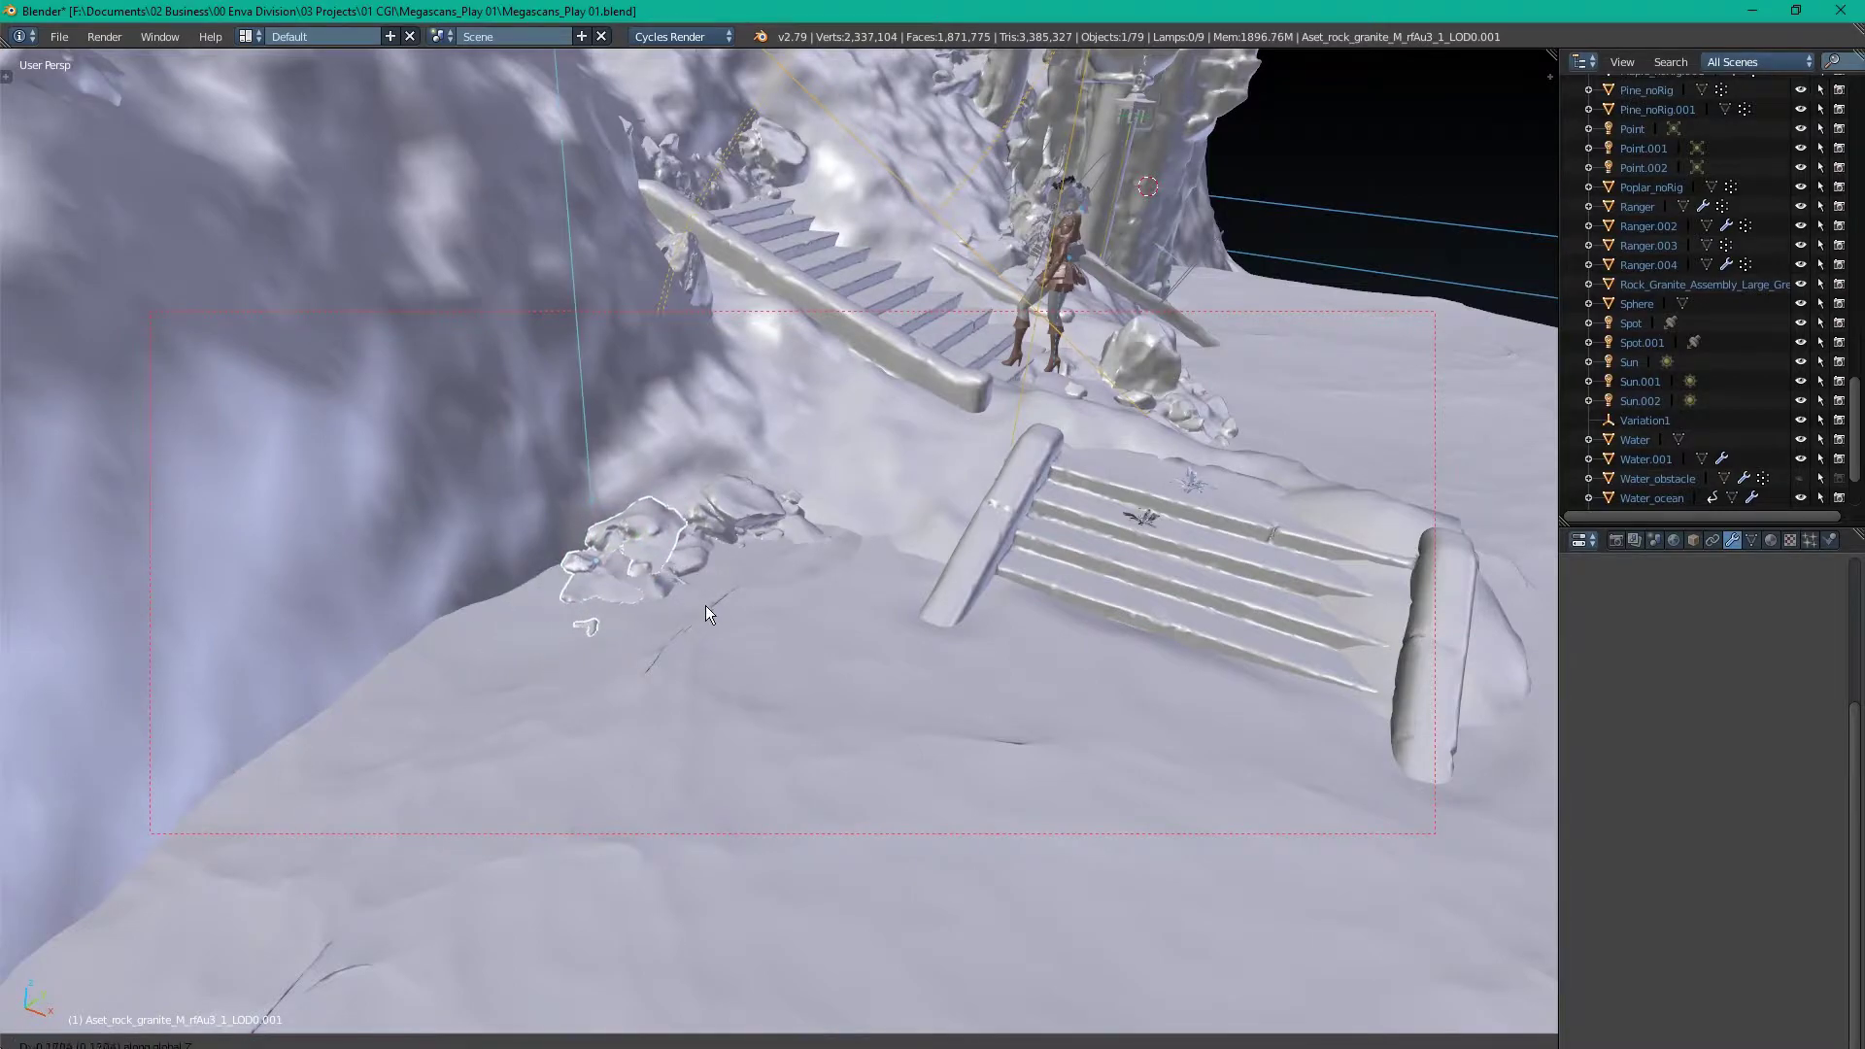
middle_drag(773, 709, 766, 684)
key(a)
key(KP_0)
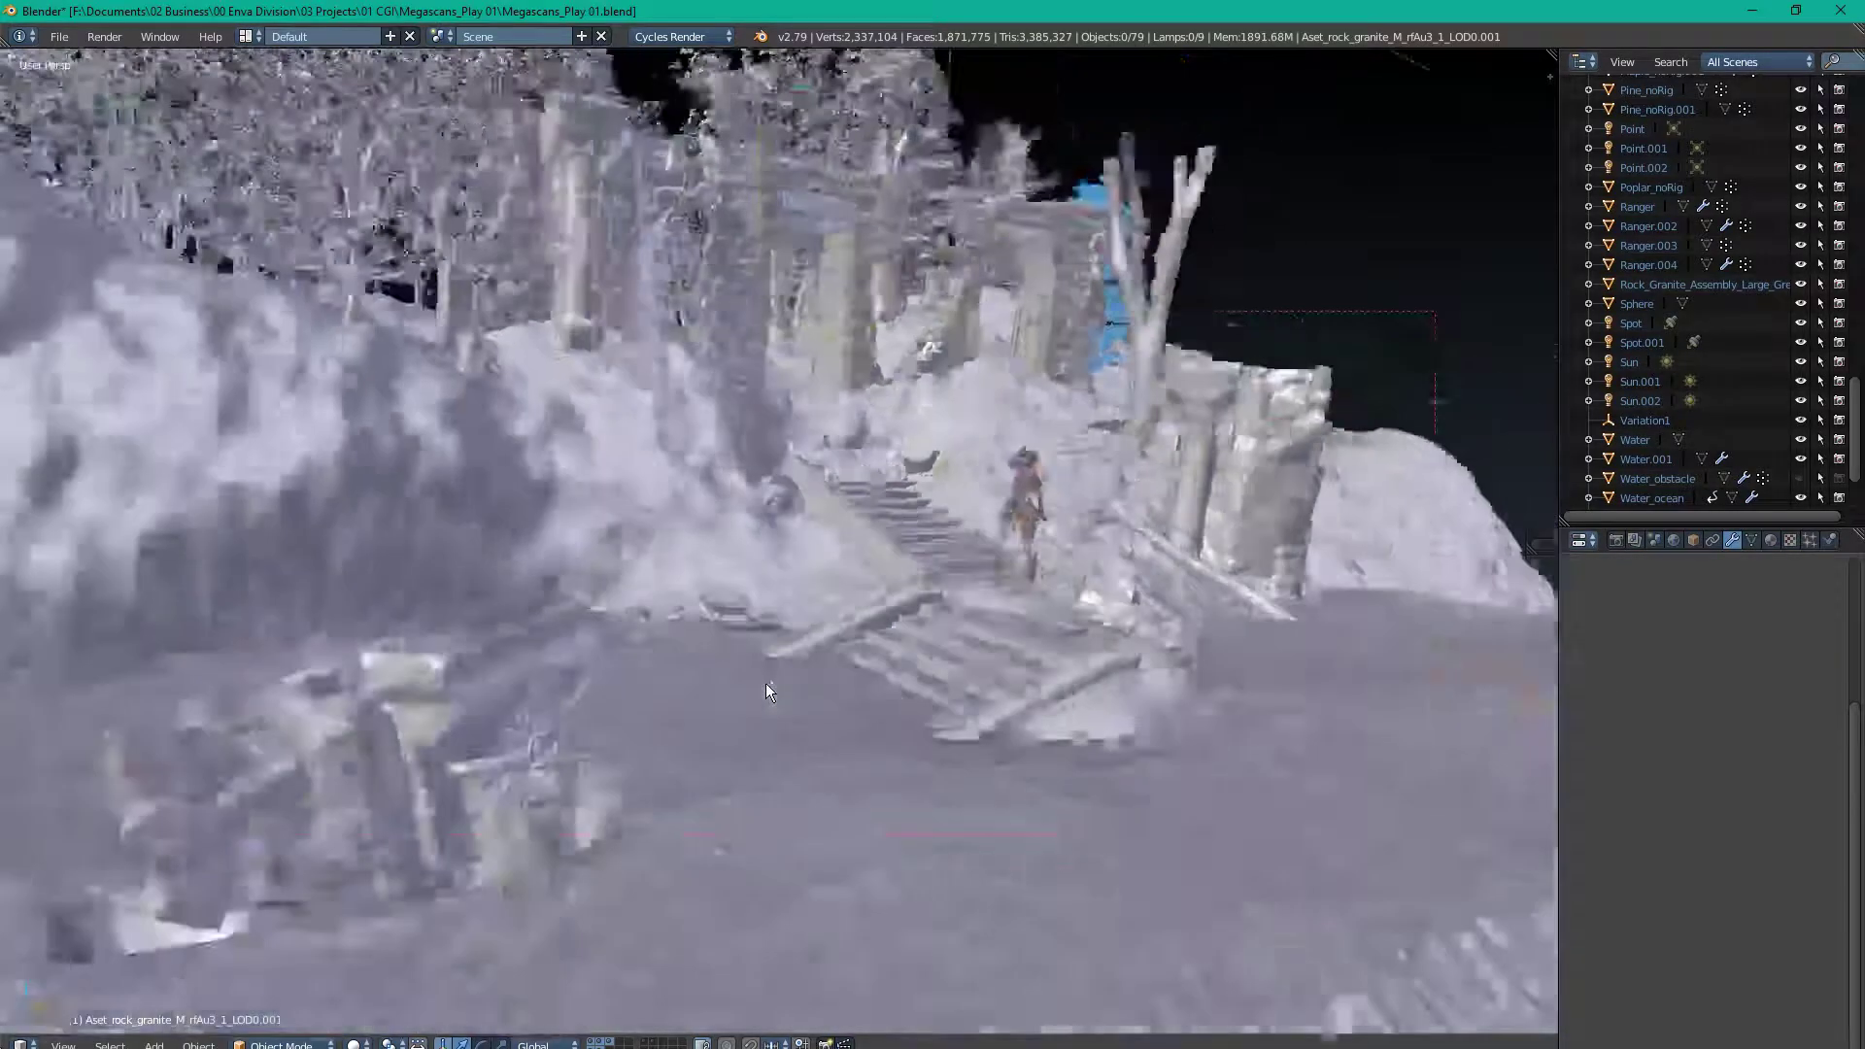
Step: Frame and inspect the granite rocks by the stairs, briefly entering Edit Mode on the longer one
right_click(692, 687)
key(KP_Decimal)
middle_drag(660, 693, 709, 582)
right_click(709, 581)
key(Tab)
key(a)
key(Tab)
key(KP_Decimal)
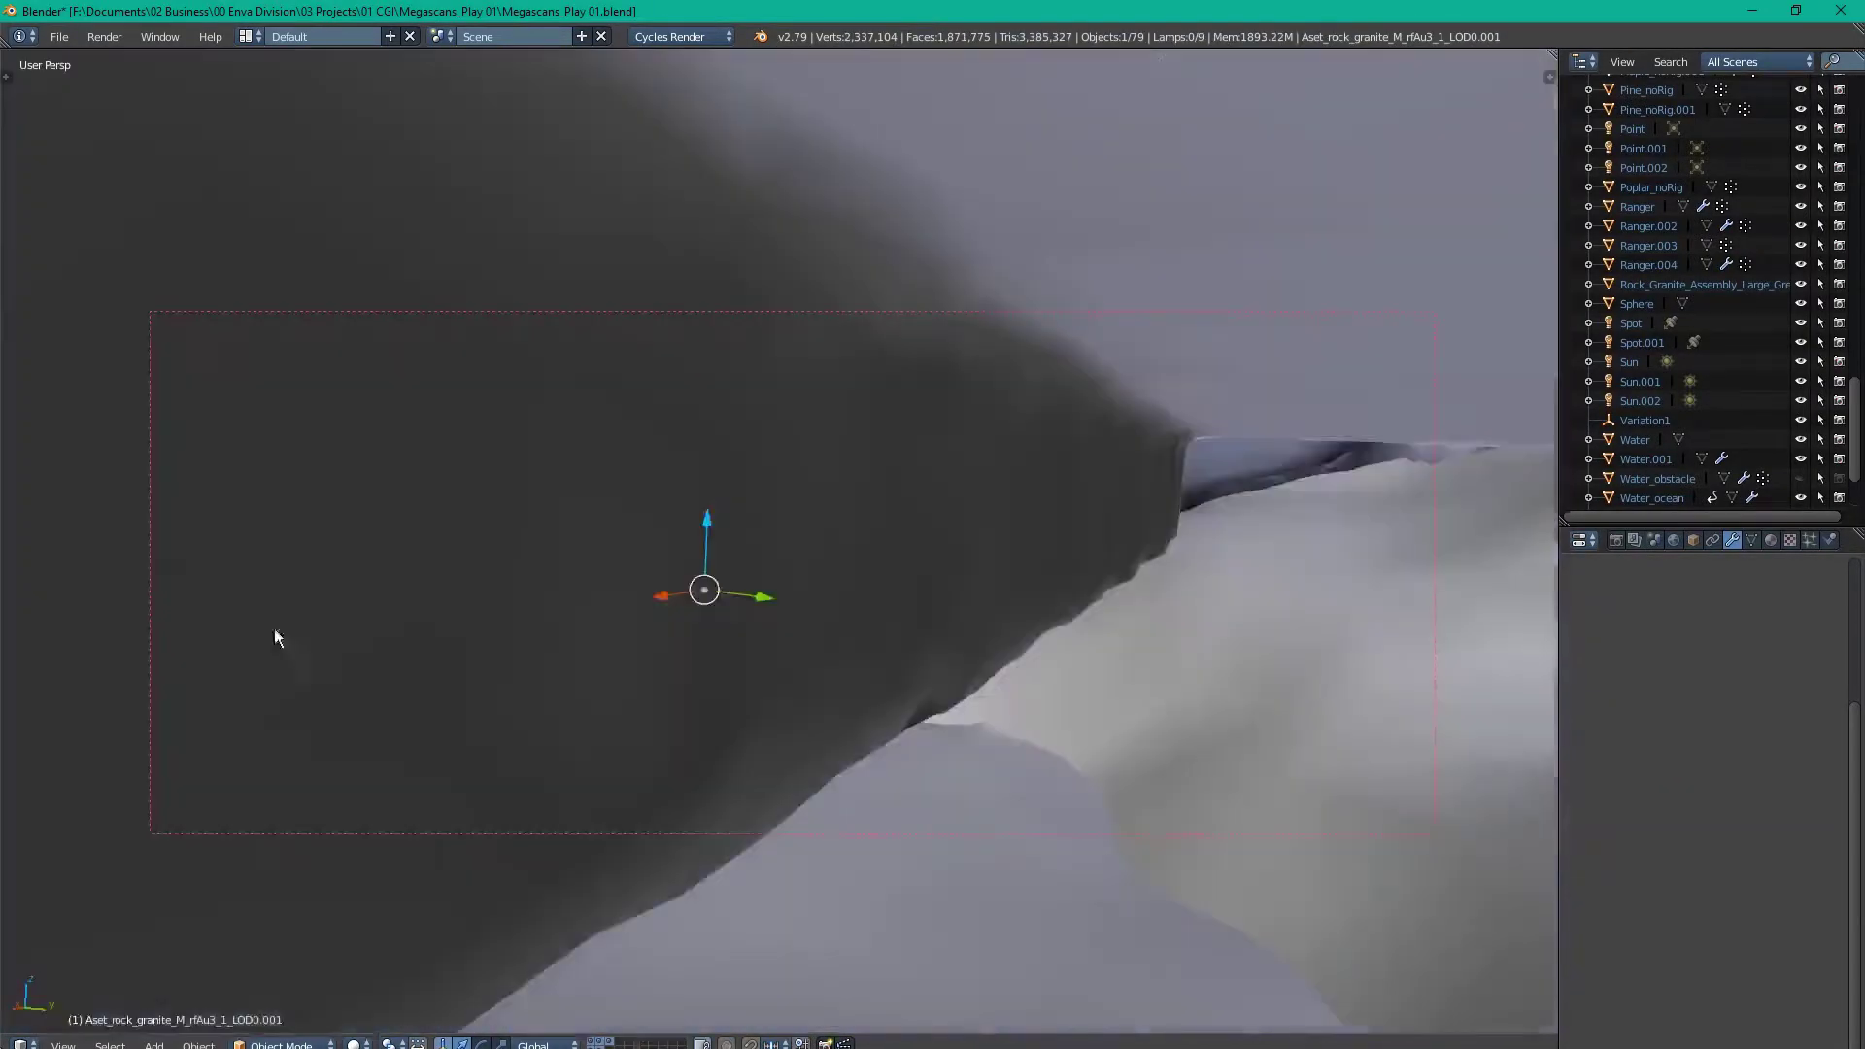
scroll(568, 601, down, 5)
scroll(711, 627, up, 3)
middle_drag(782, 560, 729, 603)
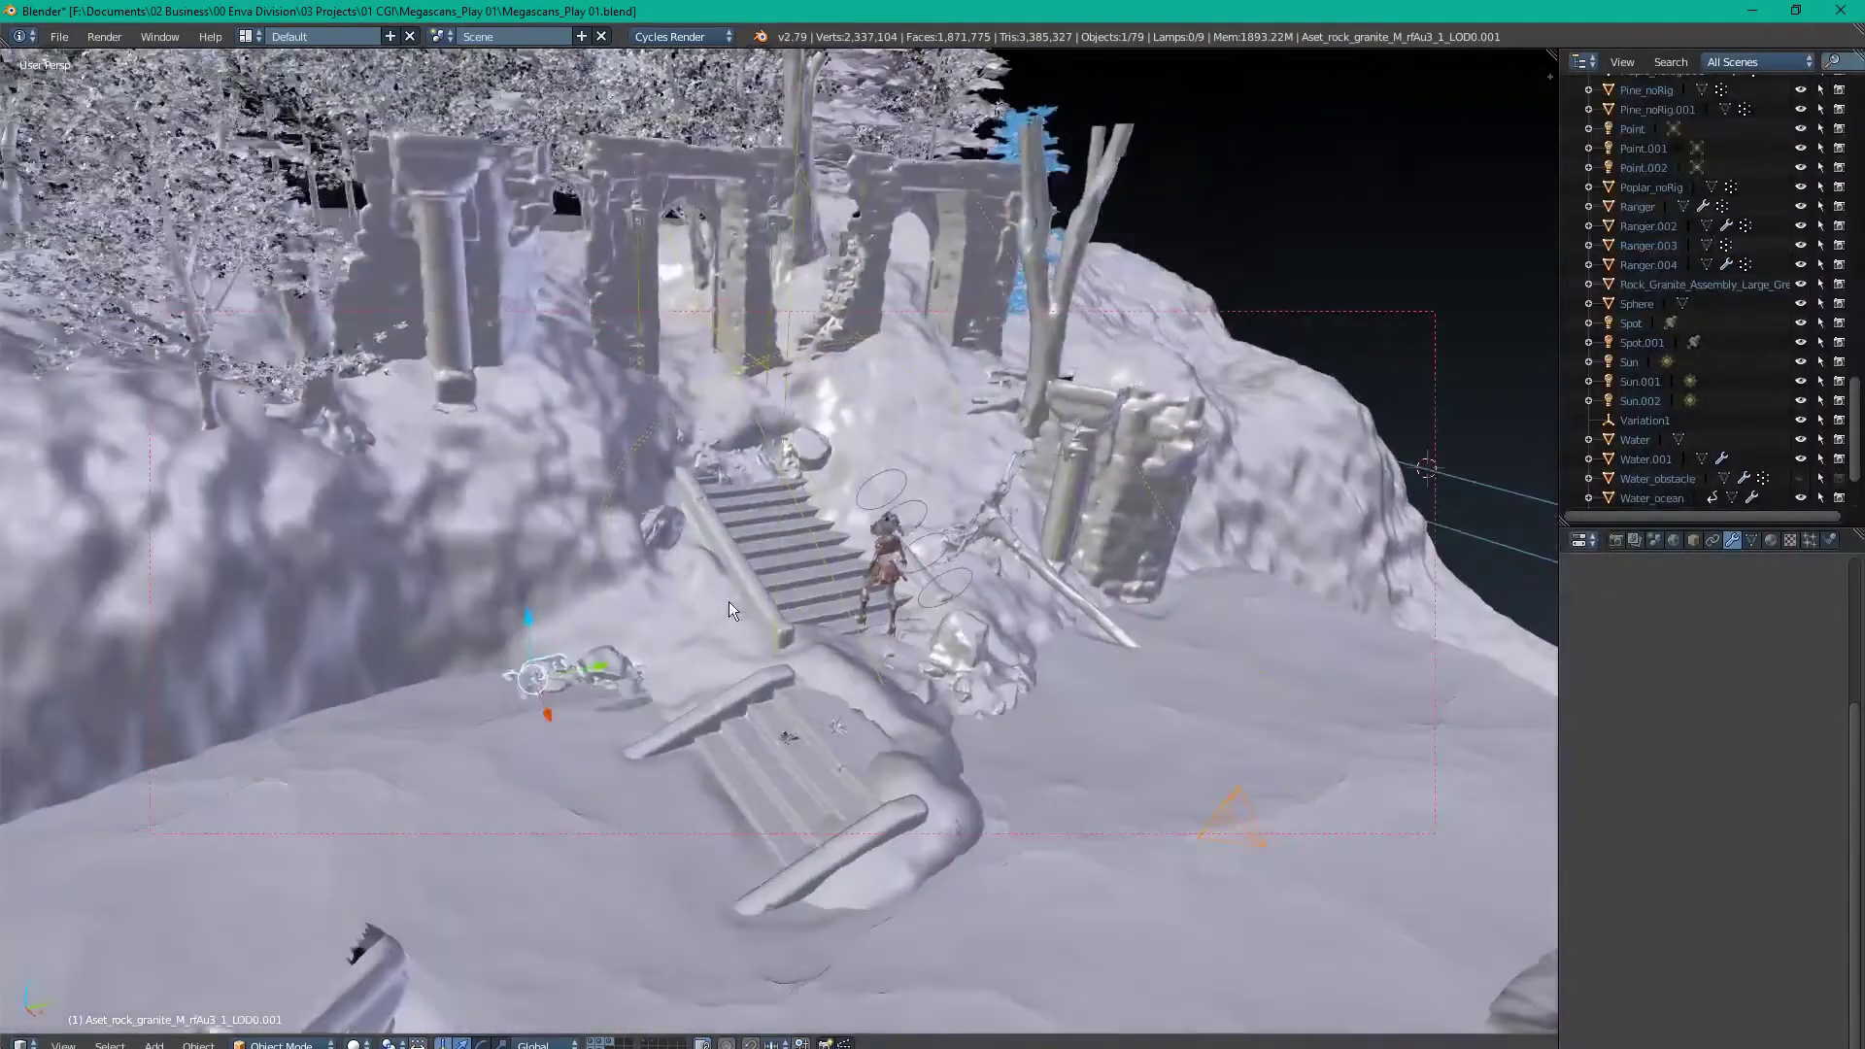
Step: Hide the tree and rock layers, then select Chapel Pillar 00.002 in camera view
key(1)
middle_drag(738, 718, 856, 466)
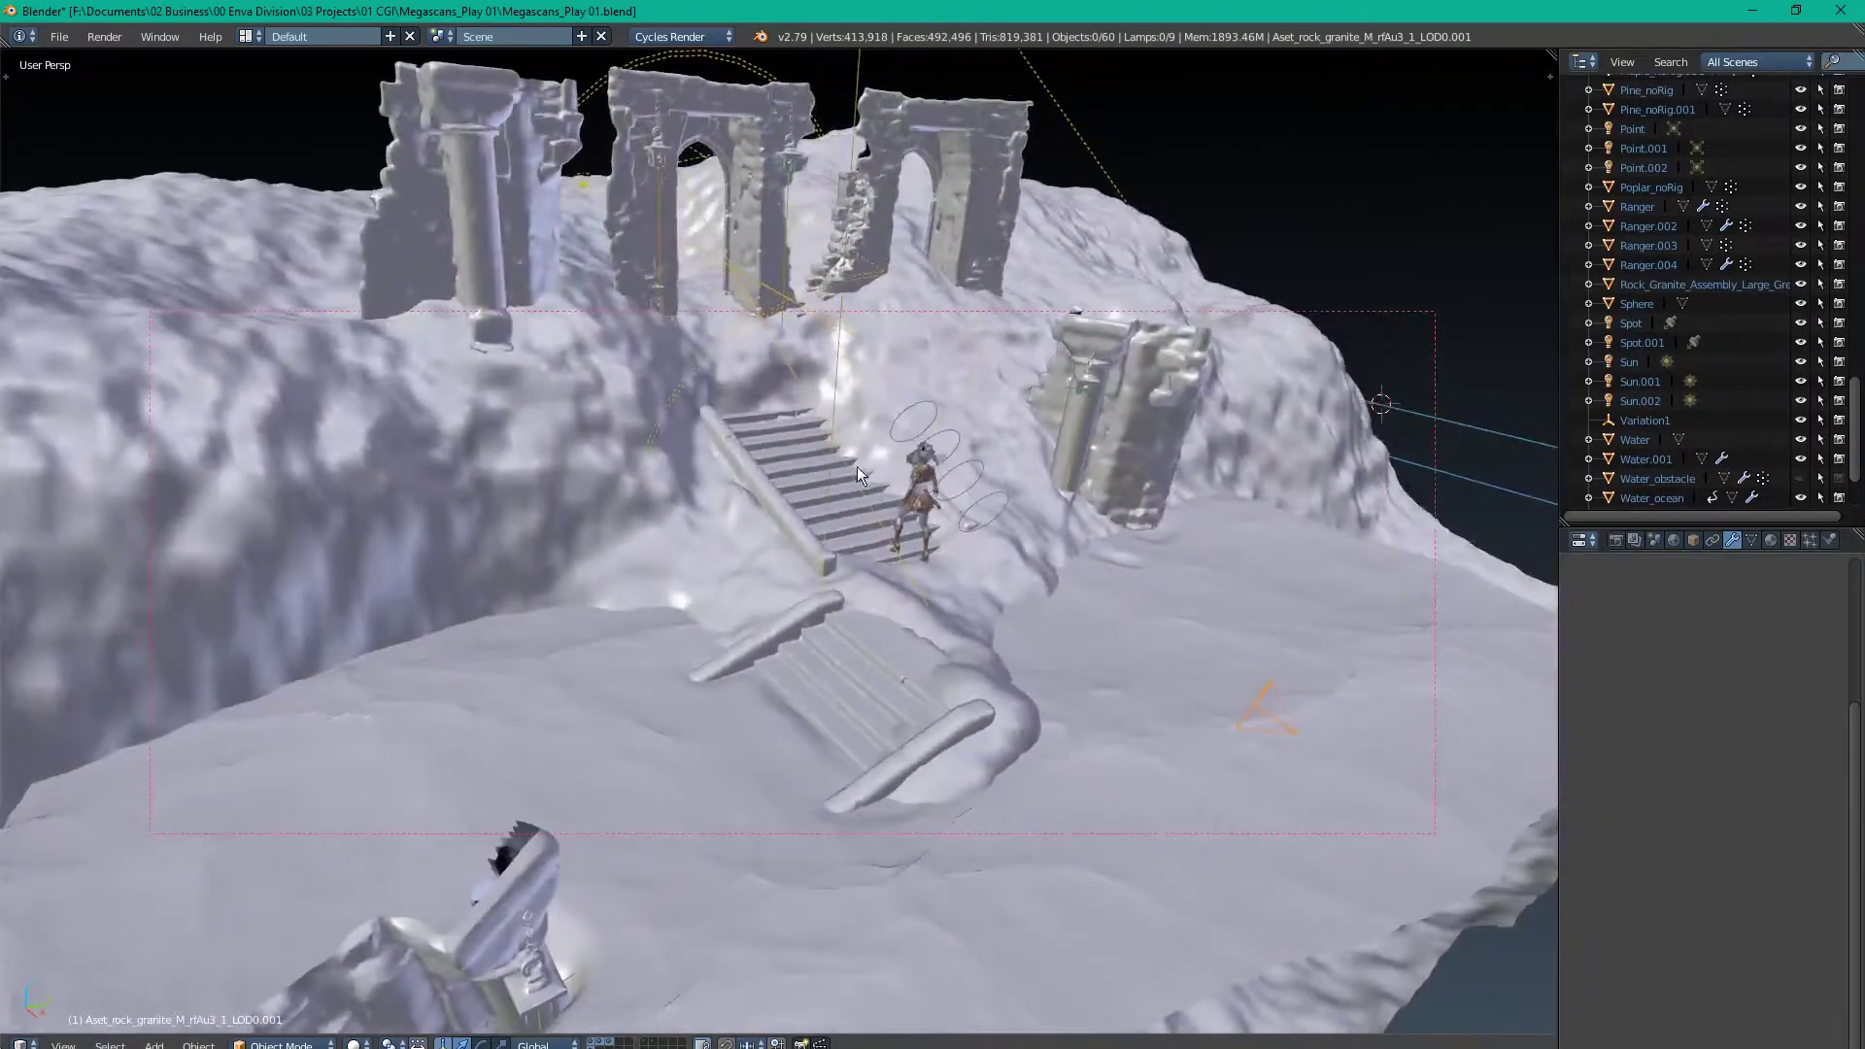
middle_drag(748, 322, 802, 392)
mouse_move(809, 499)
middle_down()
mouse_move(873, 563)
mouse_move(857, 575)
mouse_move(933, 700)
mouse_move(824, 457)
mouse_move(770, 520)
mouse_move(666, 489)
mouse_move(739, 506)
mouse_move(794, 489)
middle_up()
key(KP_0)
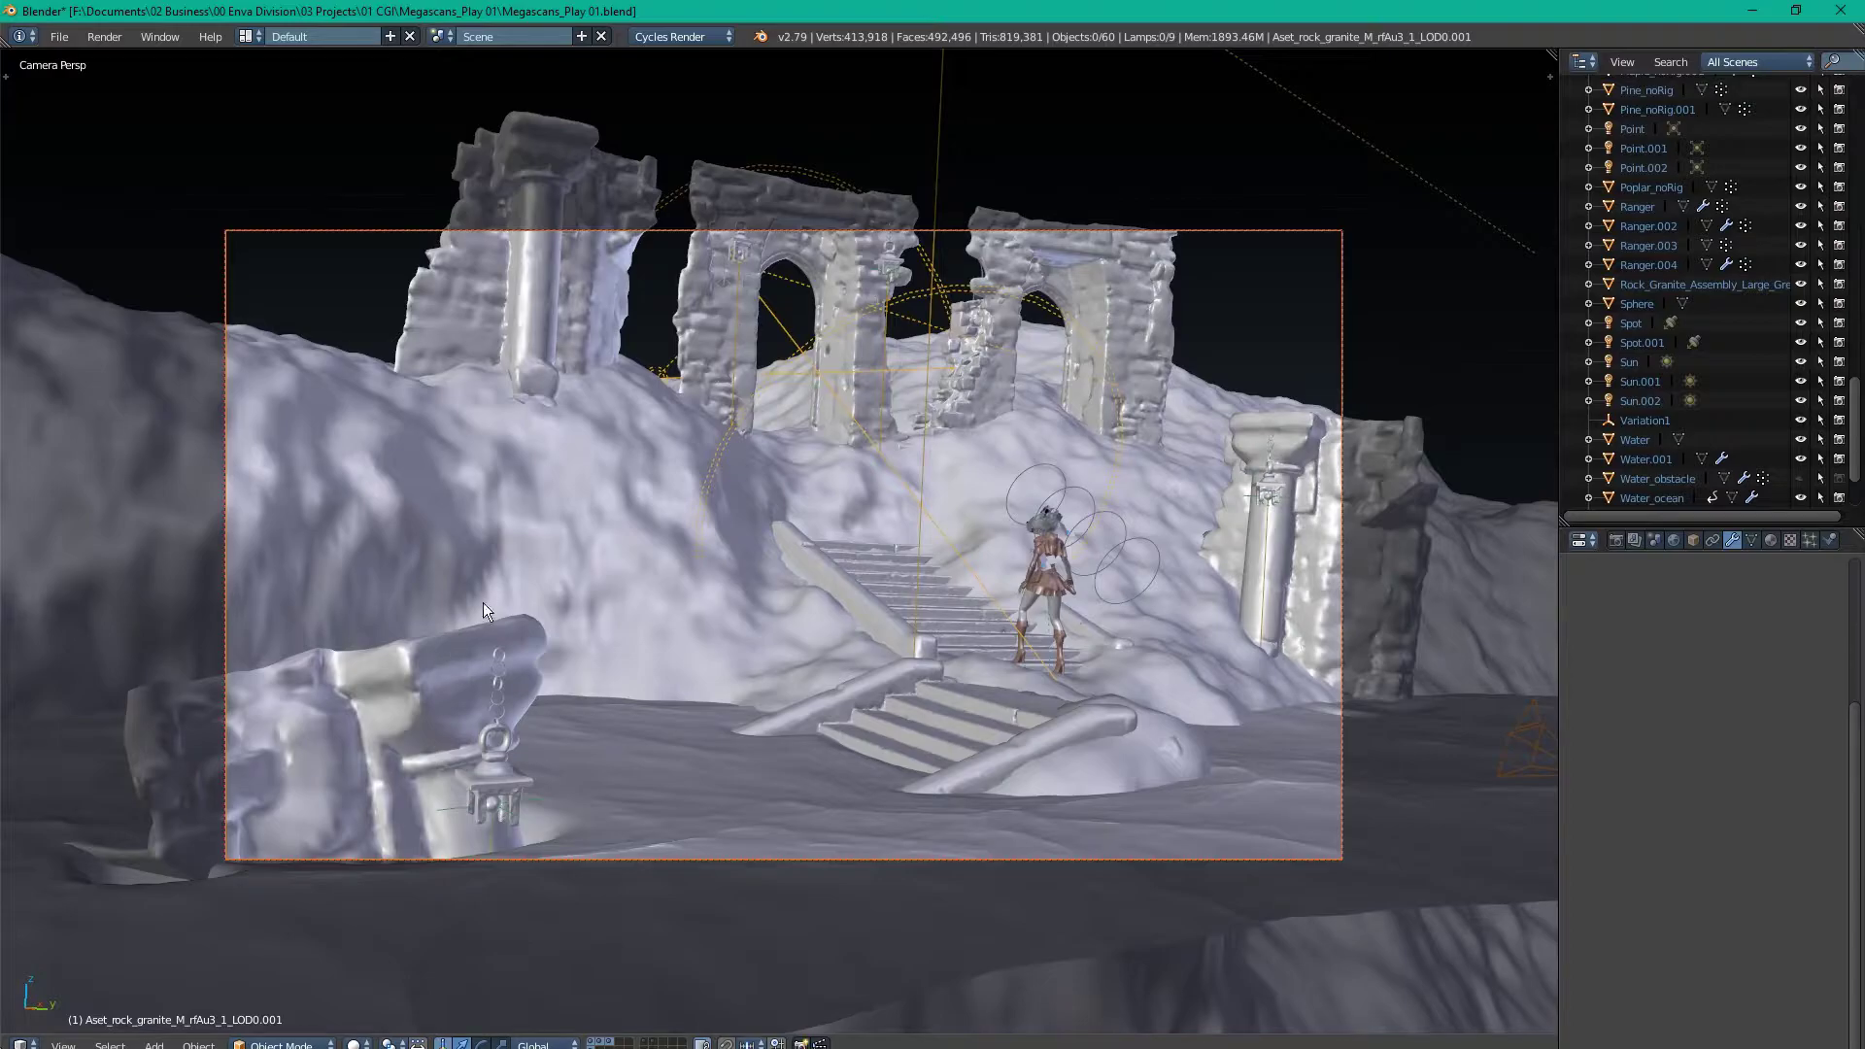
right_click(458, 681)
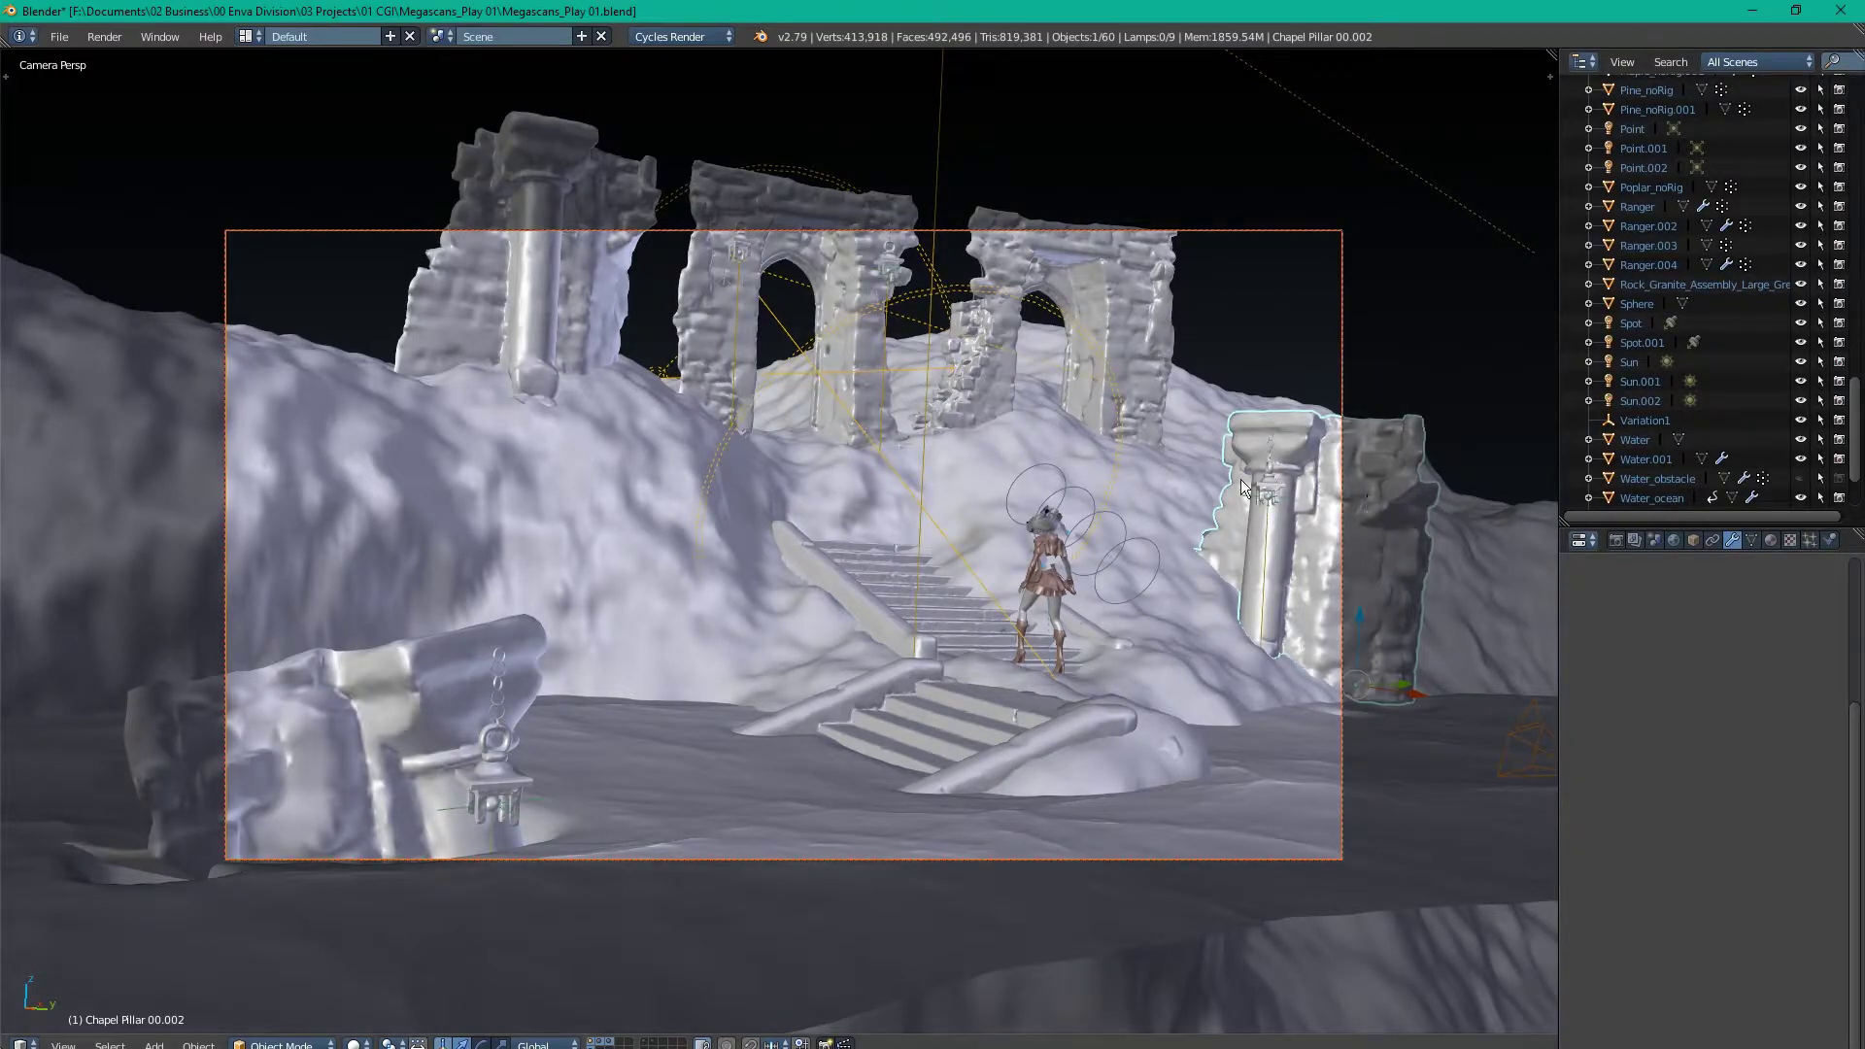
Step: Open the Ground's Particles tab and preview the grass ParticleSystem, then hide it
right_click(1127, 465)
click(1797, 542)
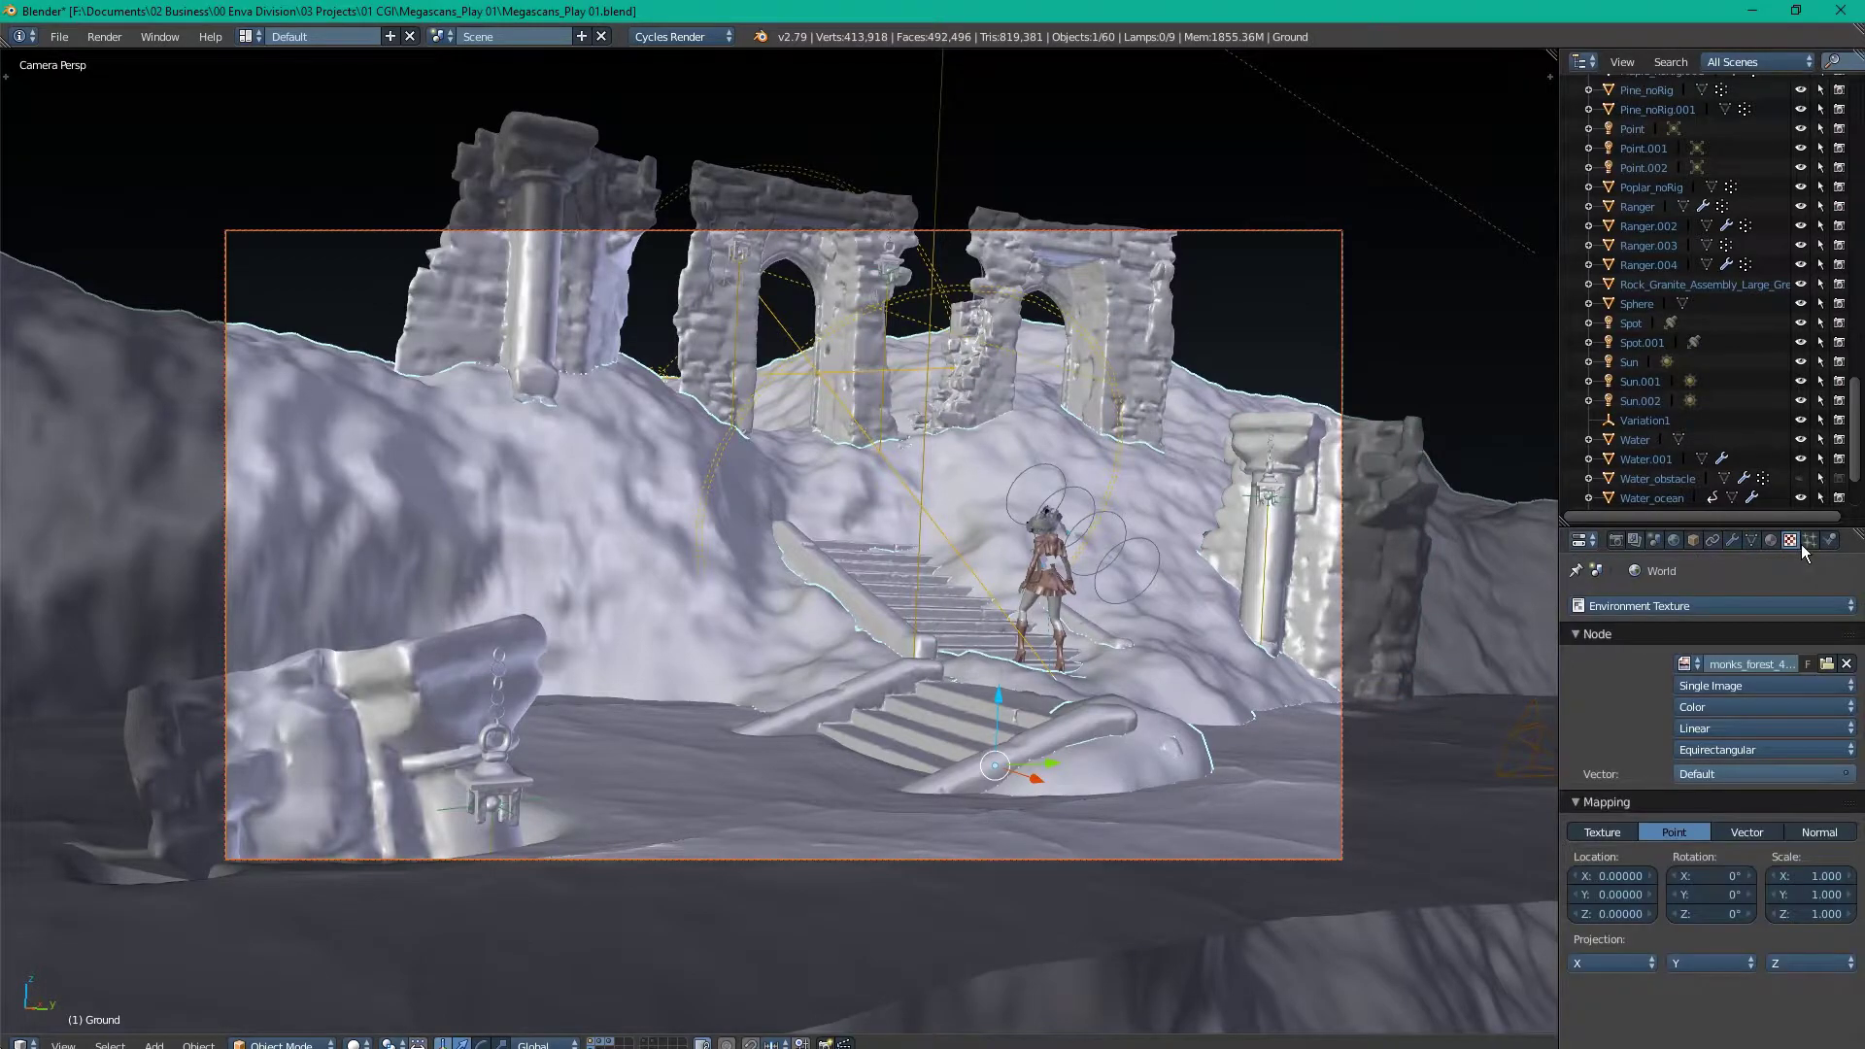
click(1806, 543)
click(1802, 608)
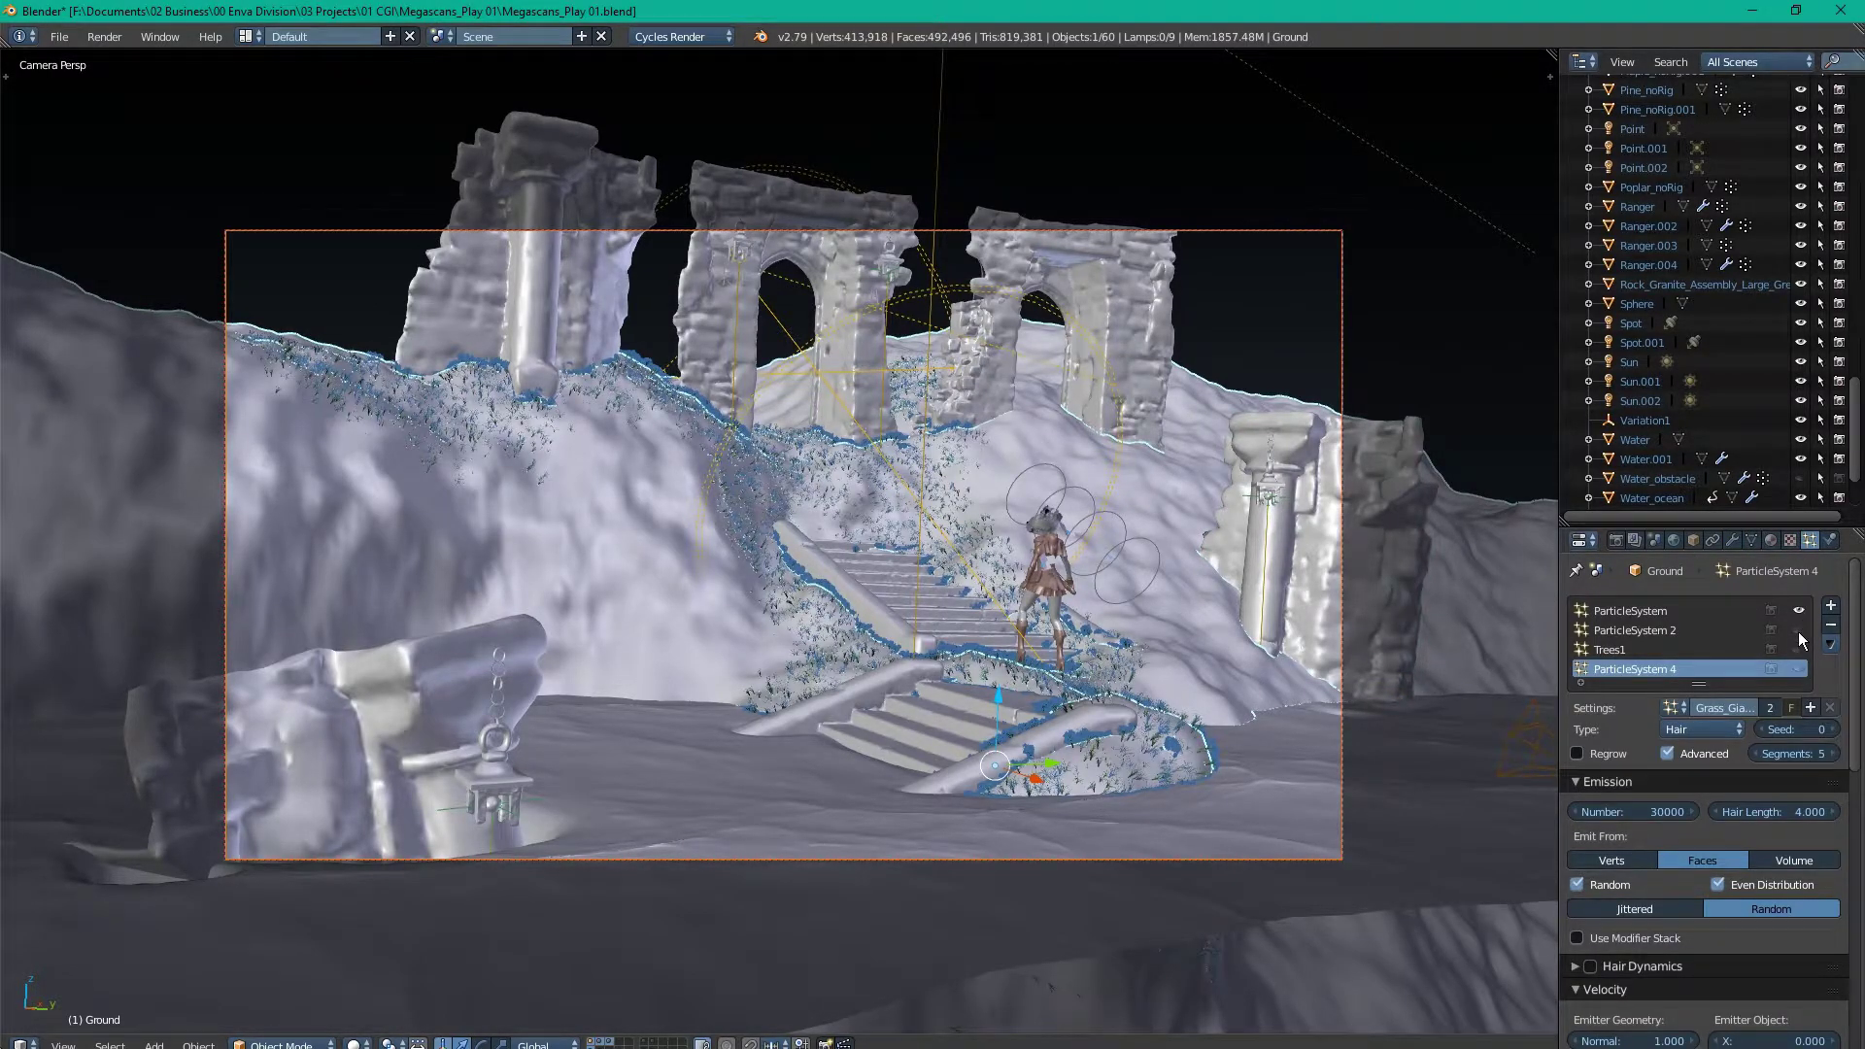
click(1800, 610)
Step: Preview ParticleSystem 2, Trees1 and ParticleSystem 4, leaving each hidden in the viewport
click(1799, 631)
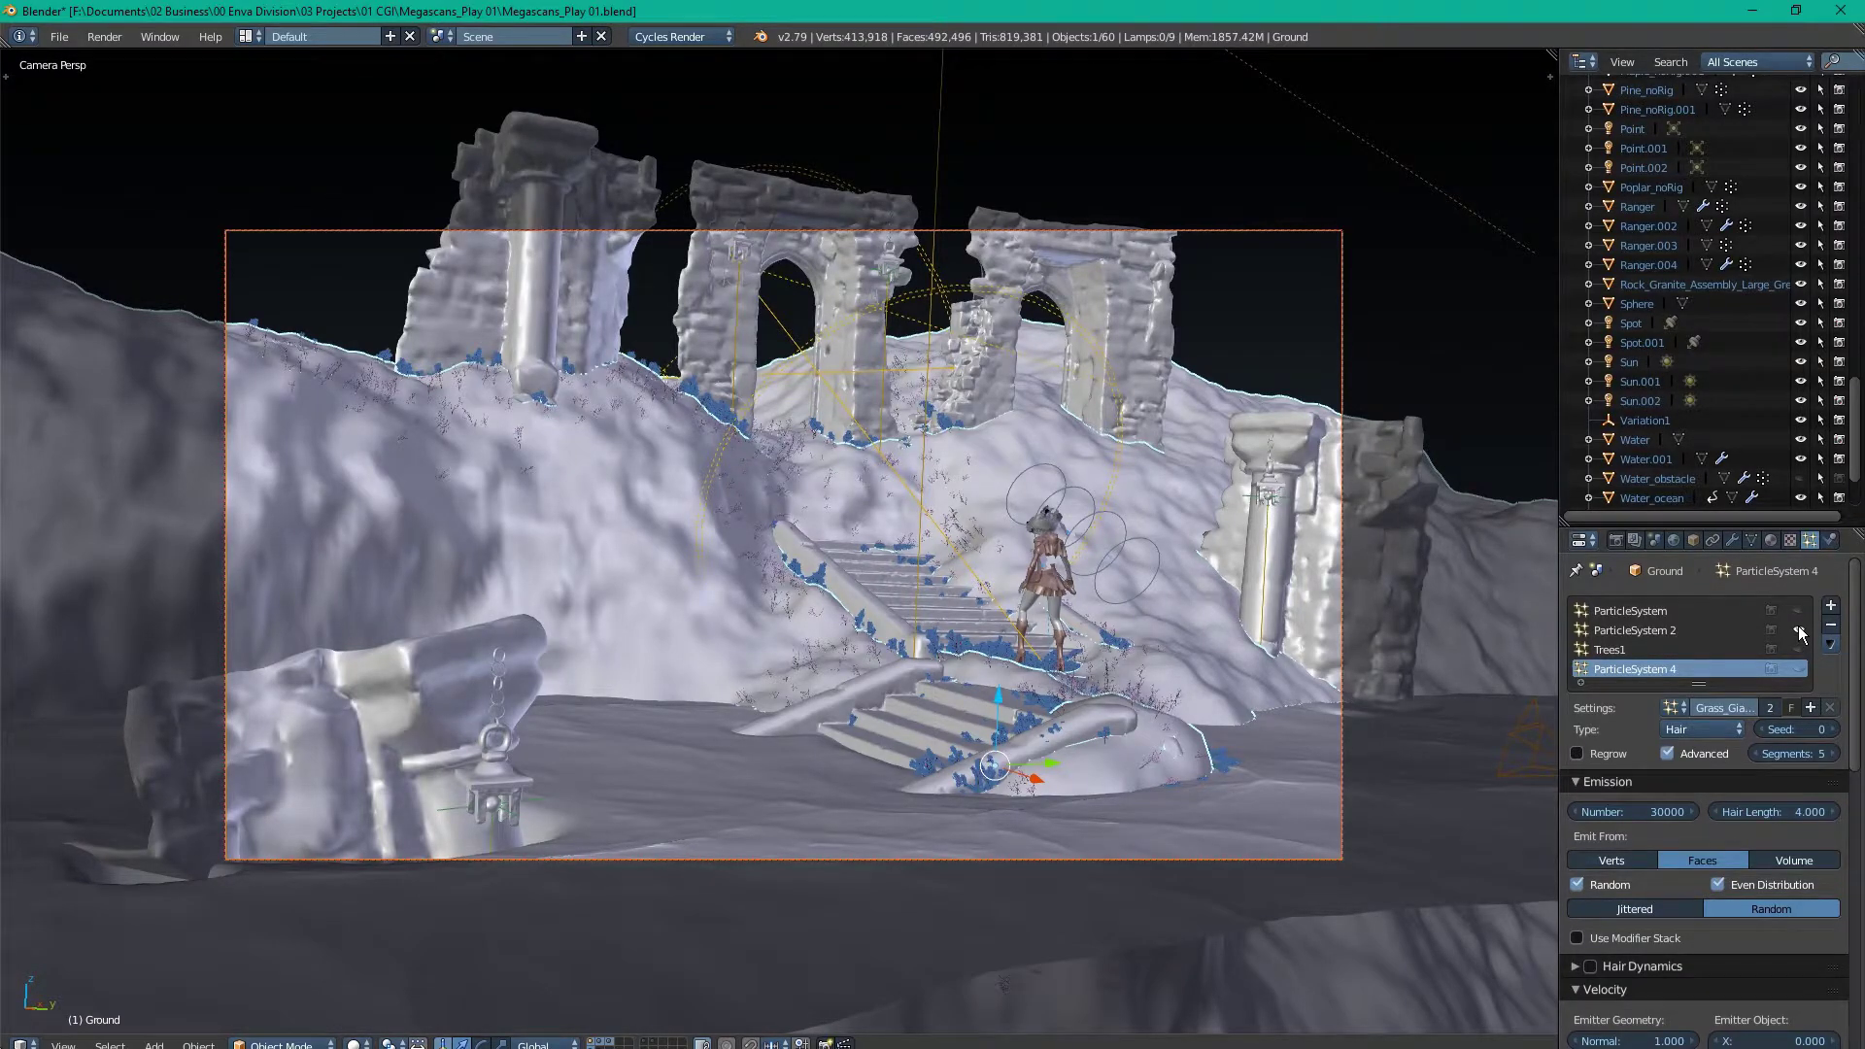
click(1798, 666)
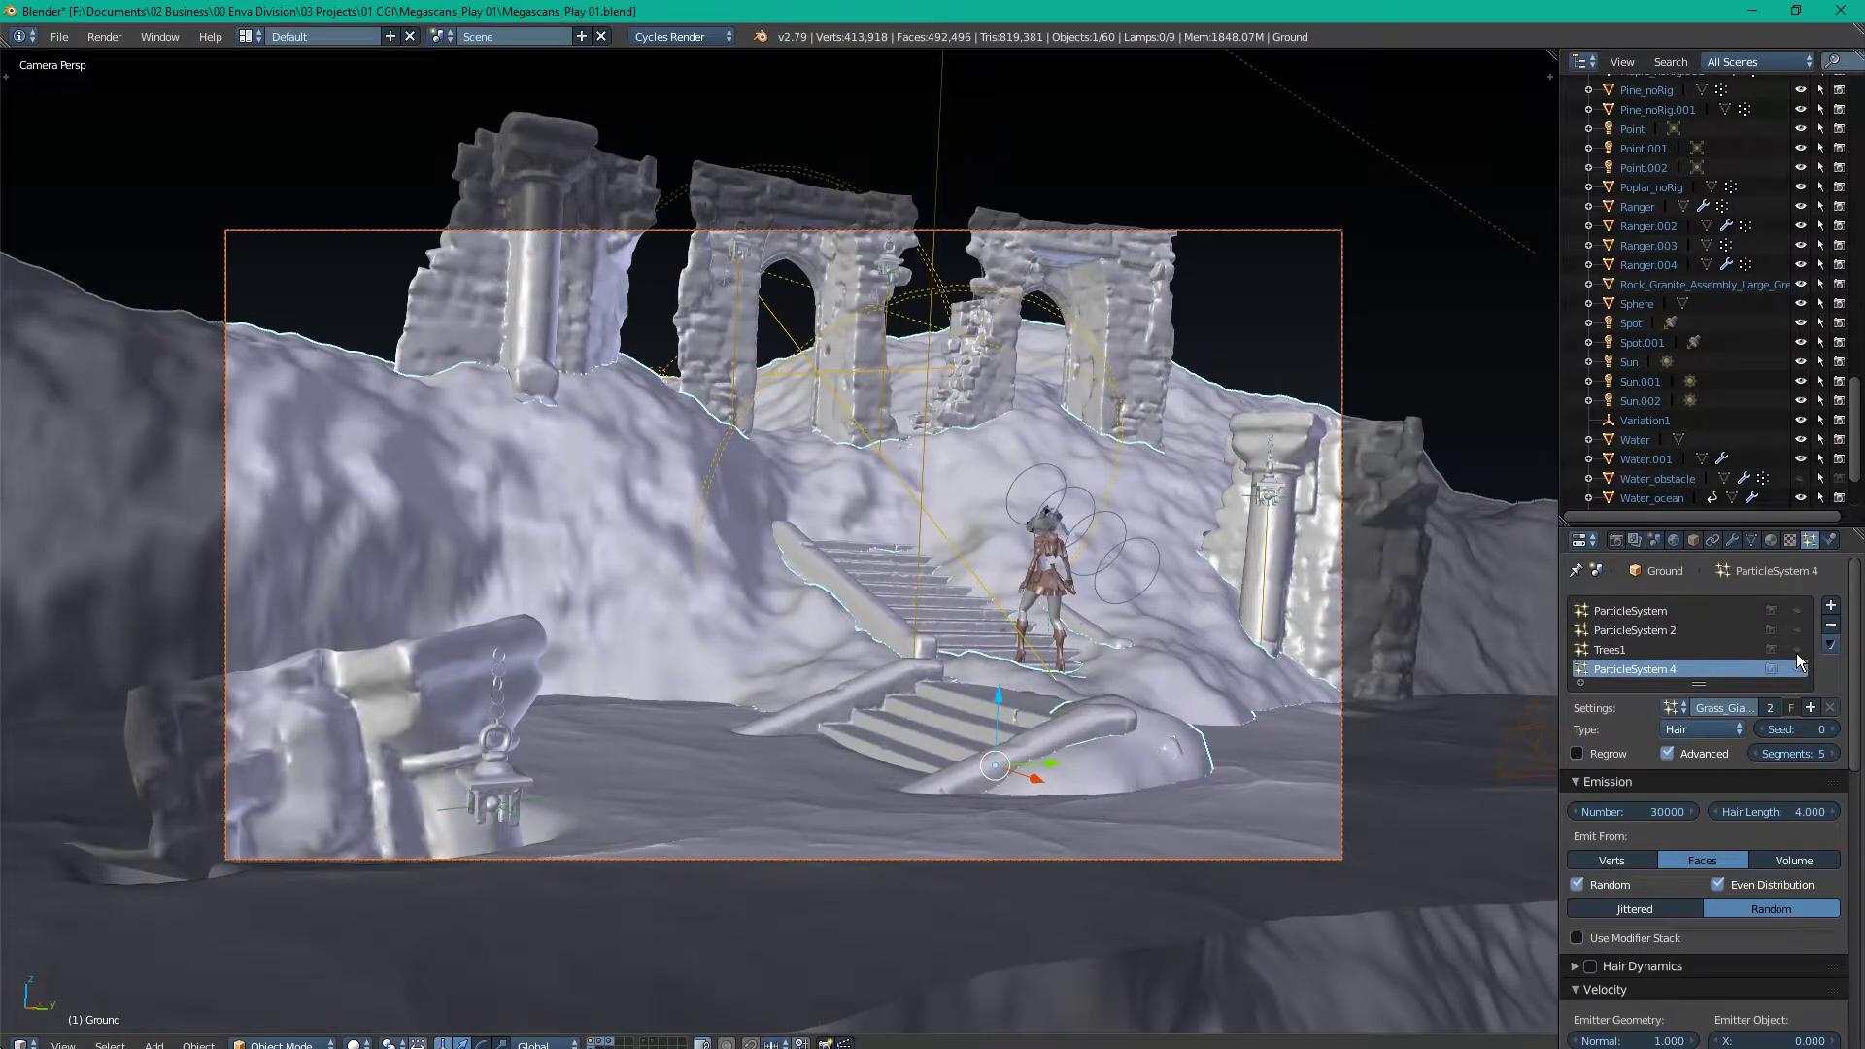
click(1797, 651)
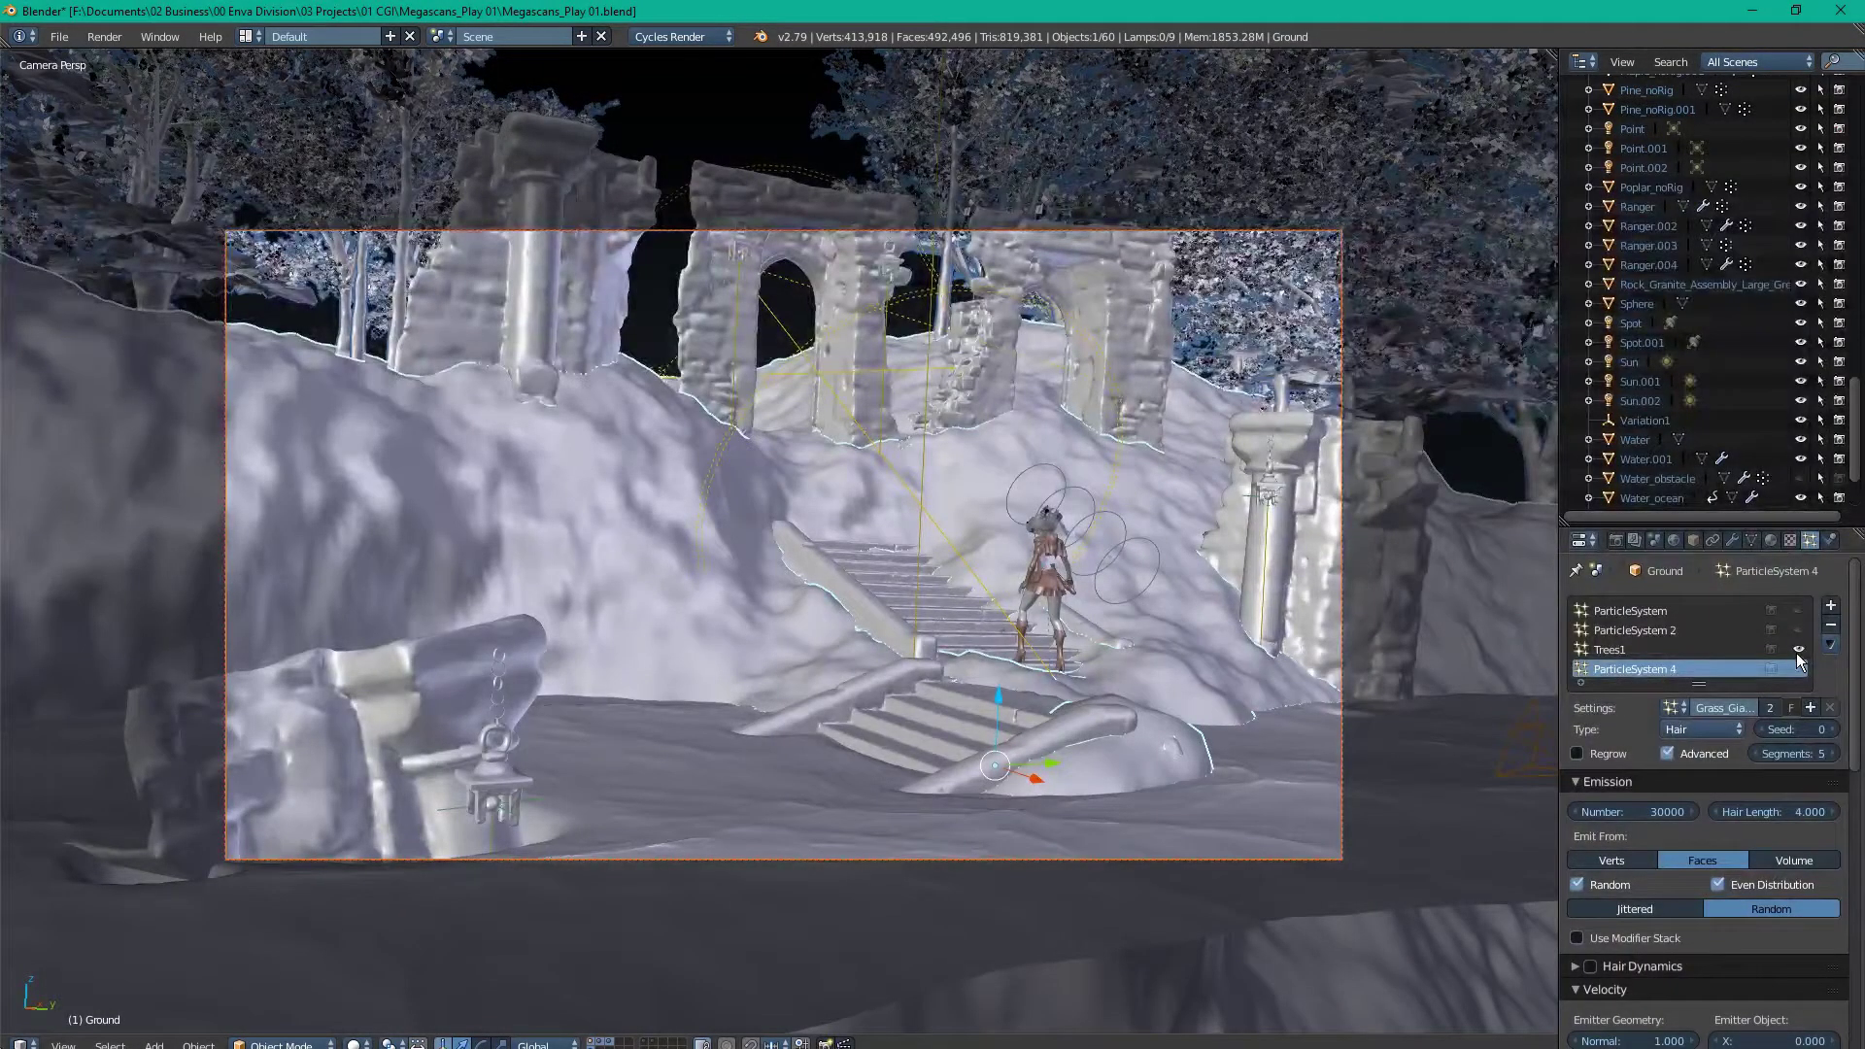
click(1798, 651)
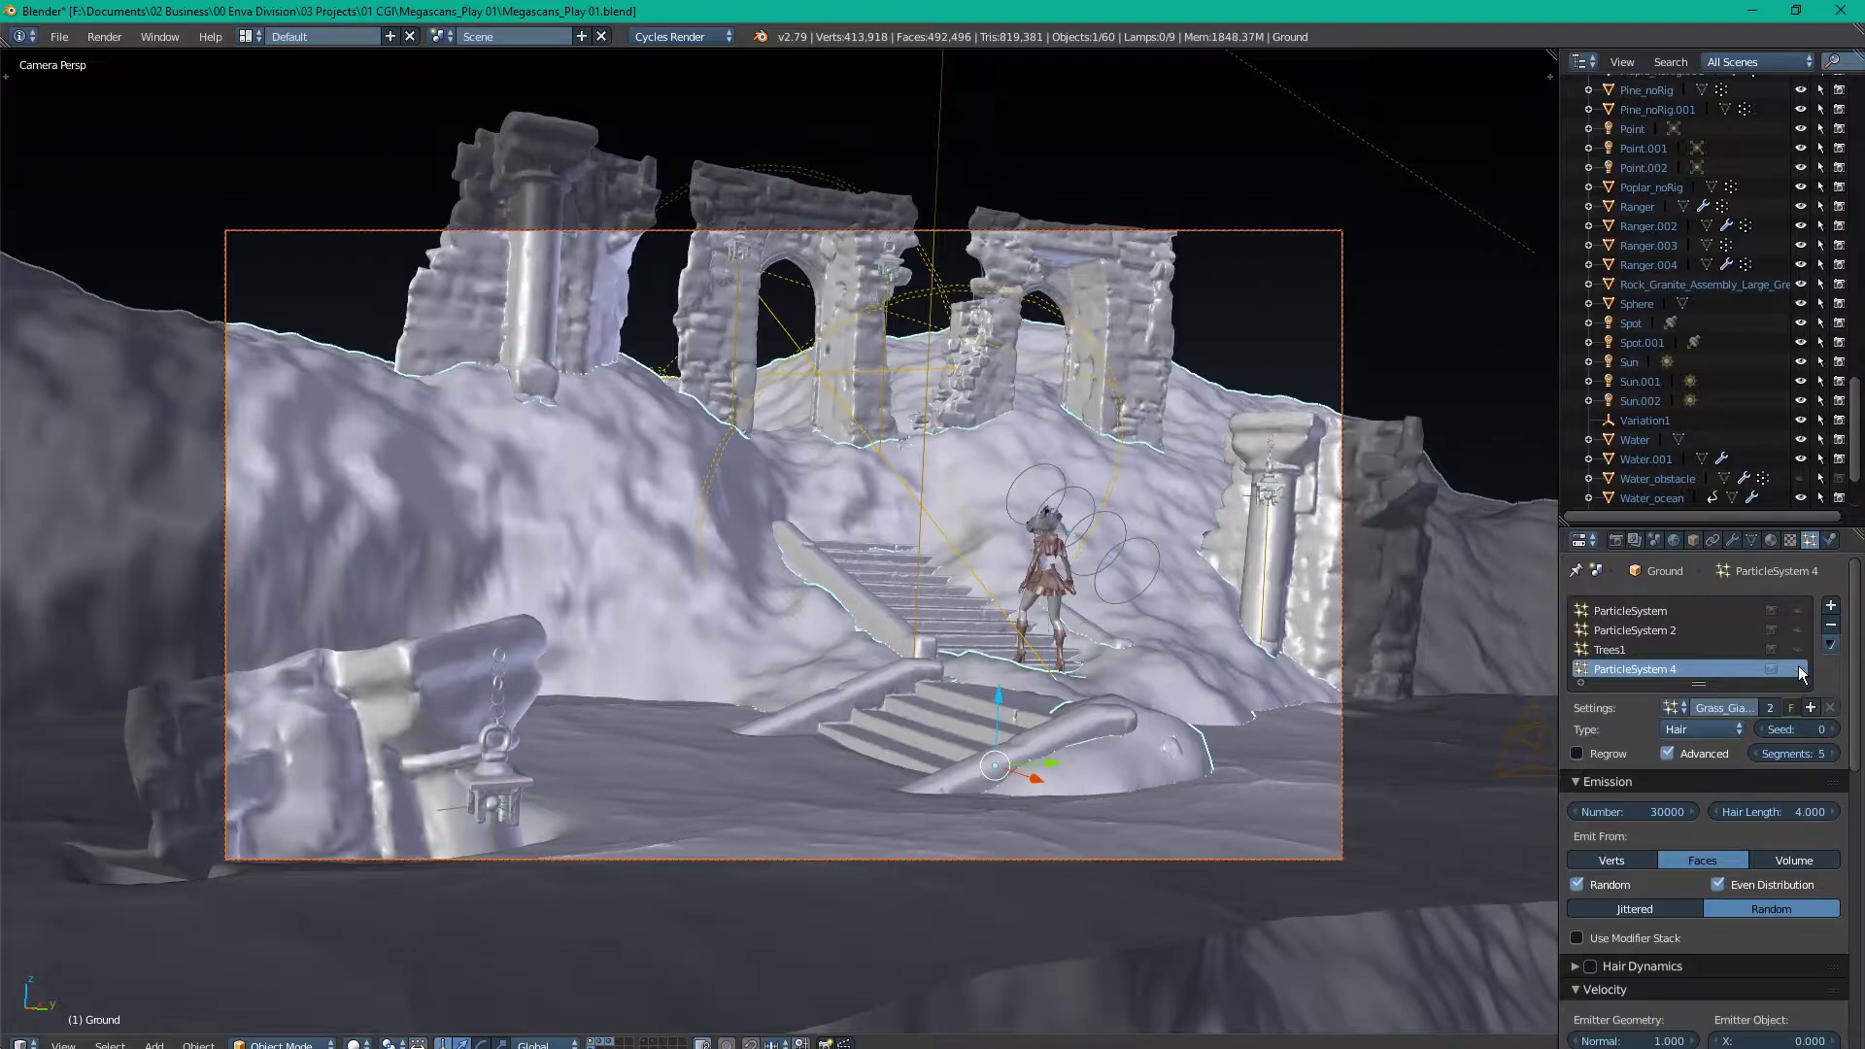
click(1798, 669)
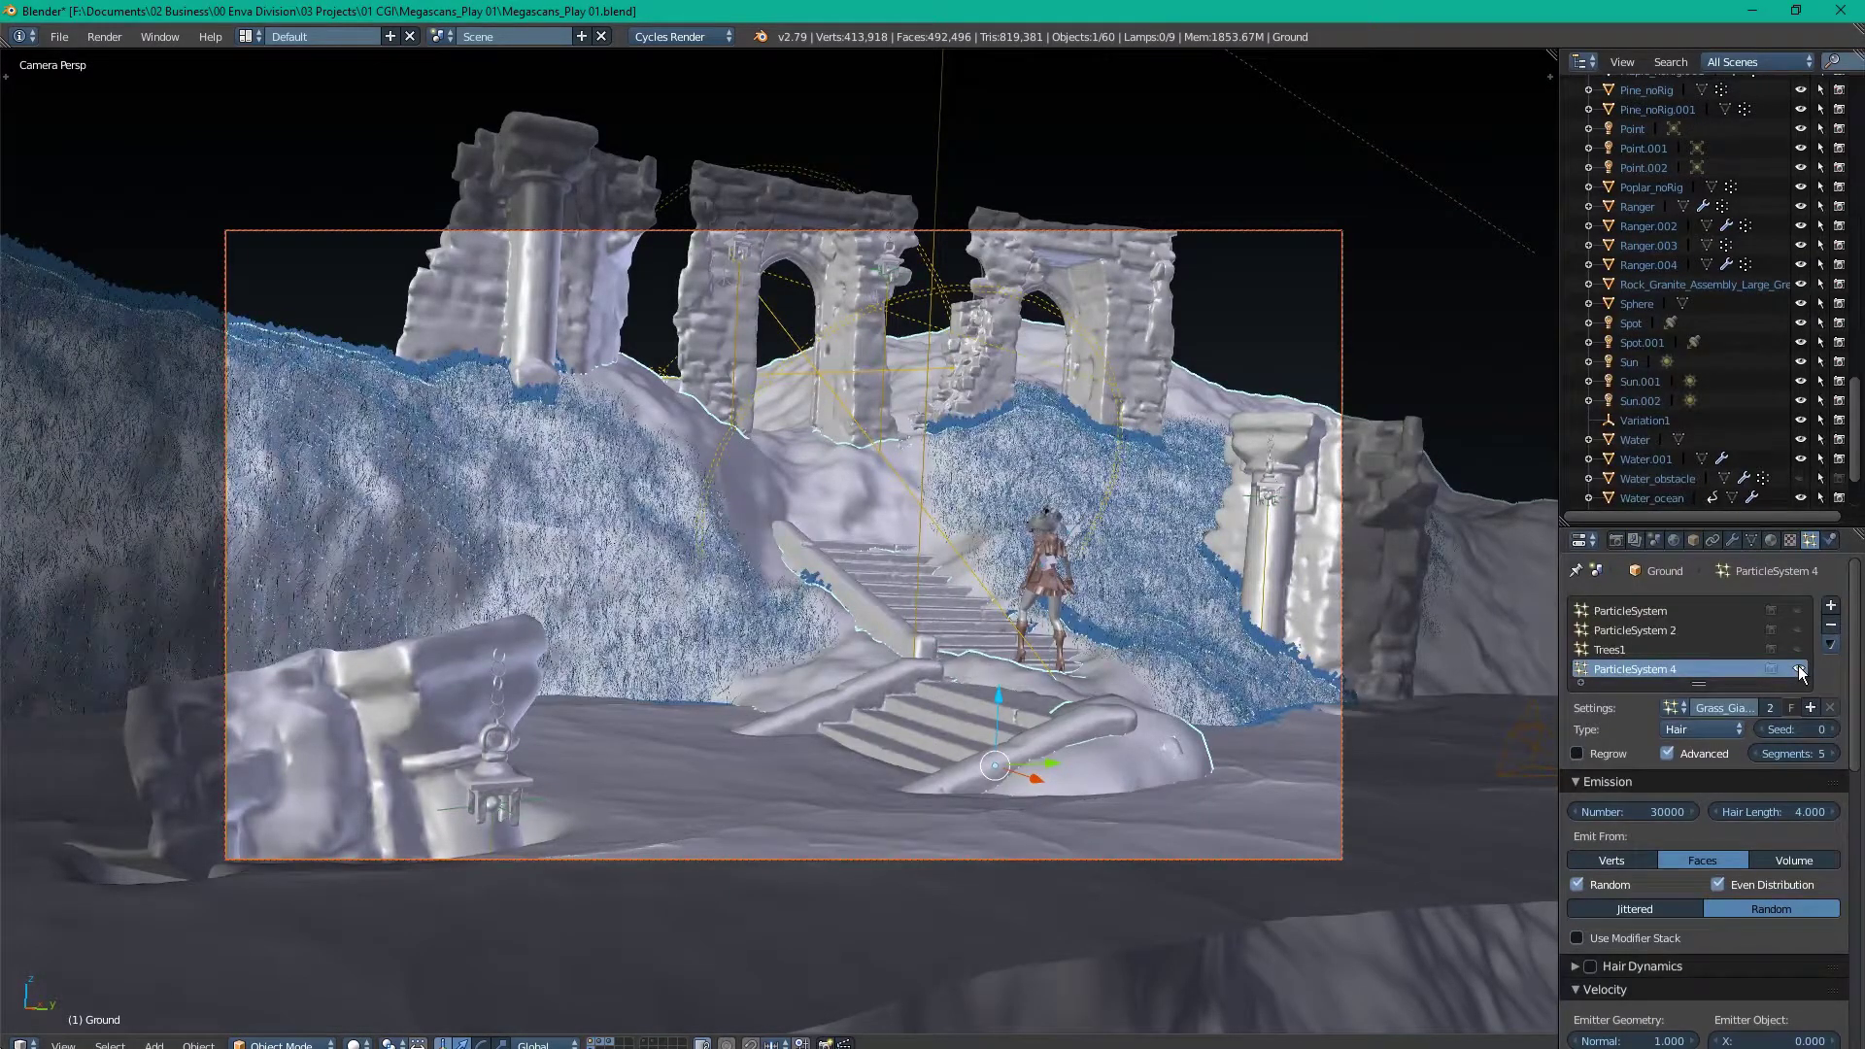
click(1798, 668)
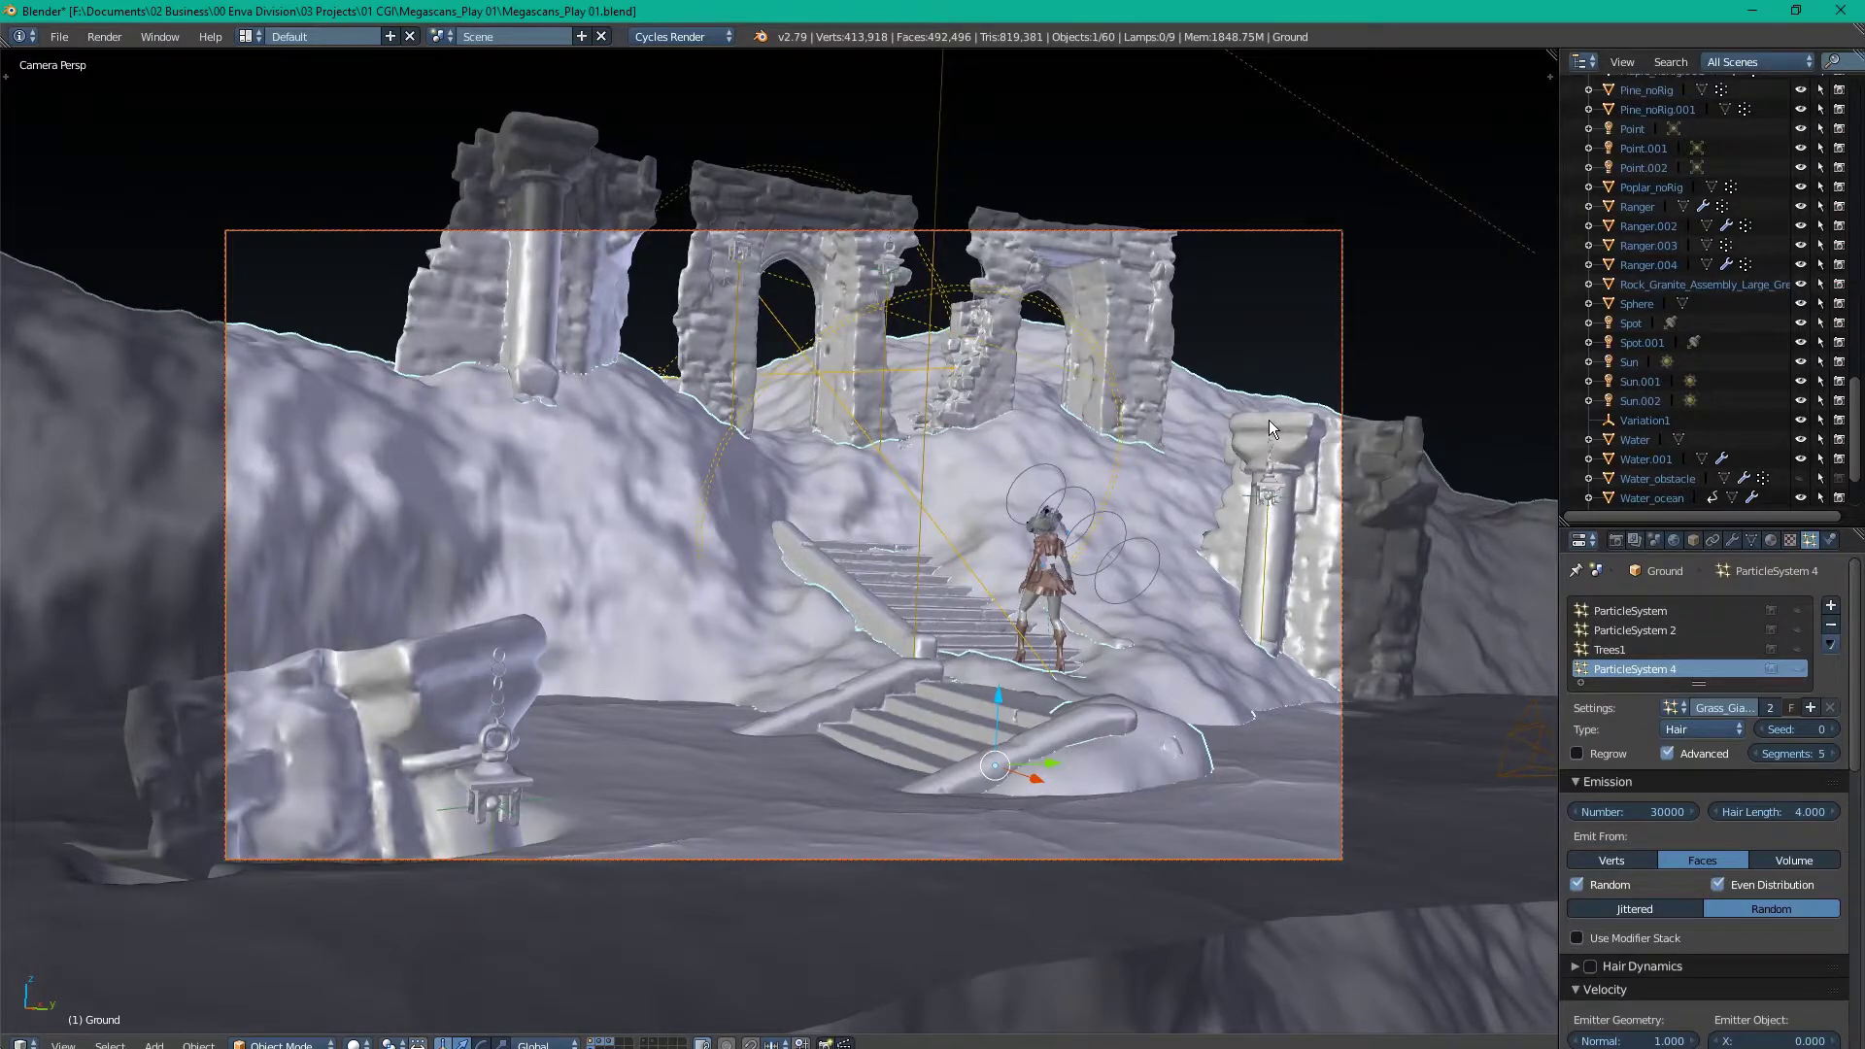
key(KP_Divide)
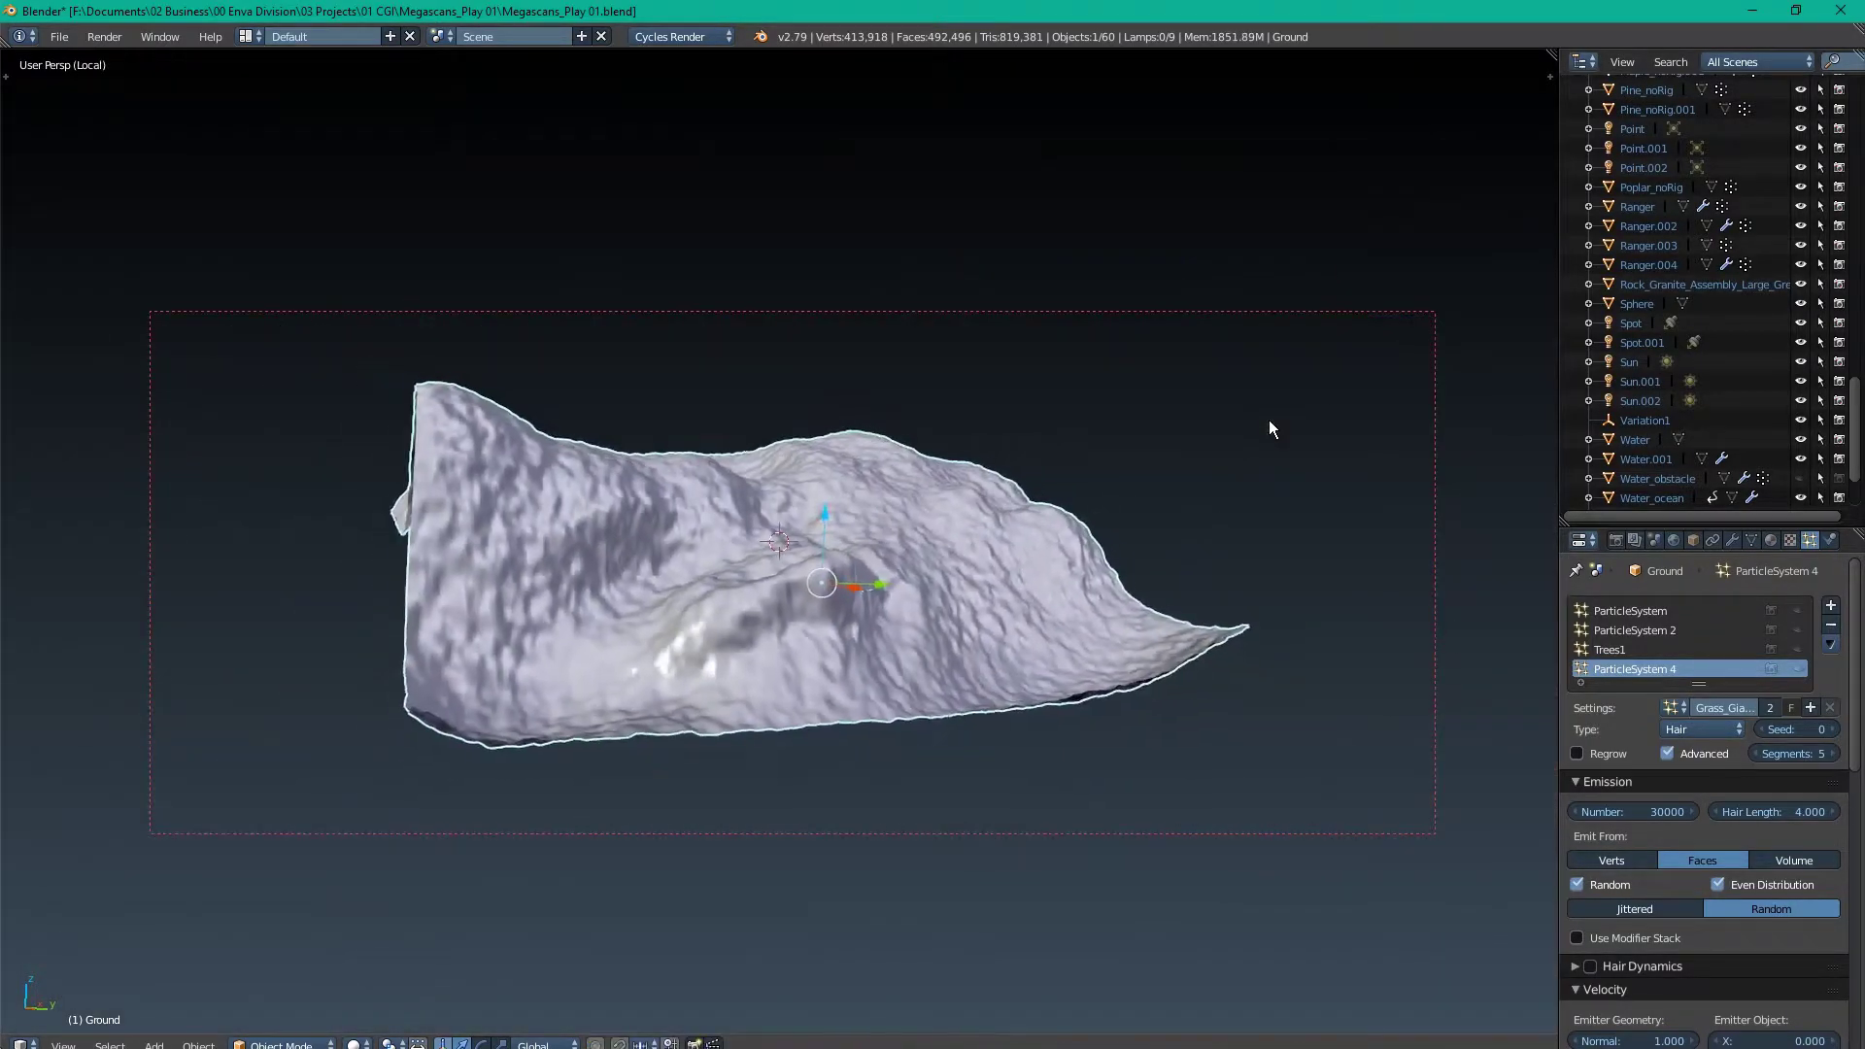
key(KP_Divide)
key(shift+z)
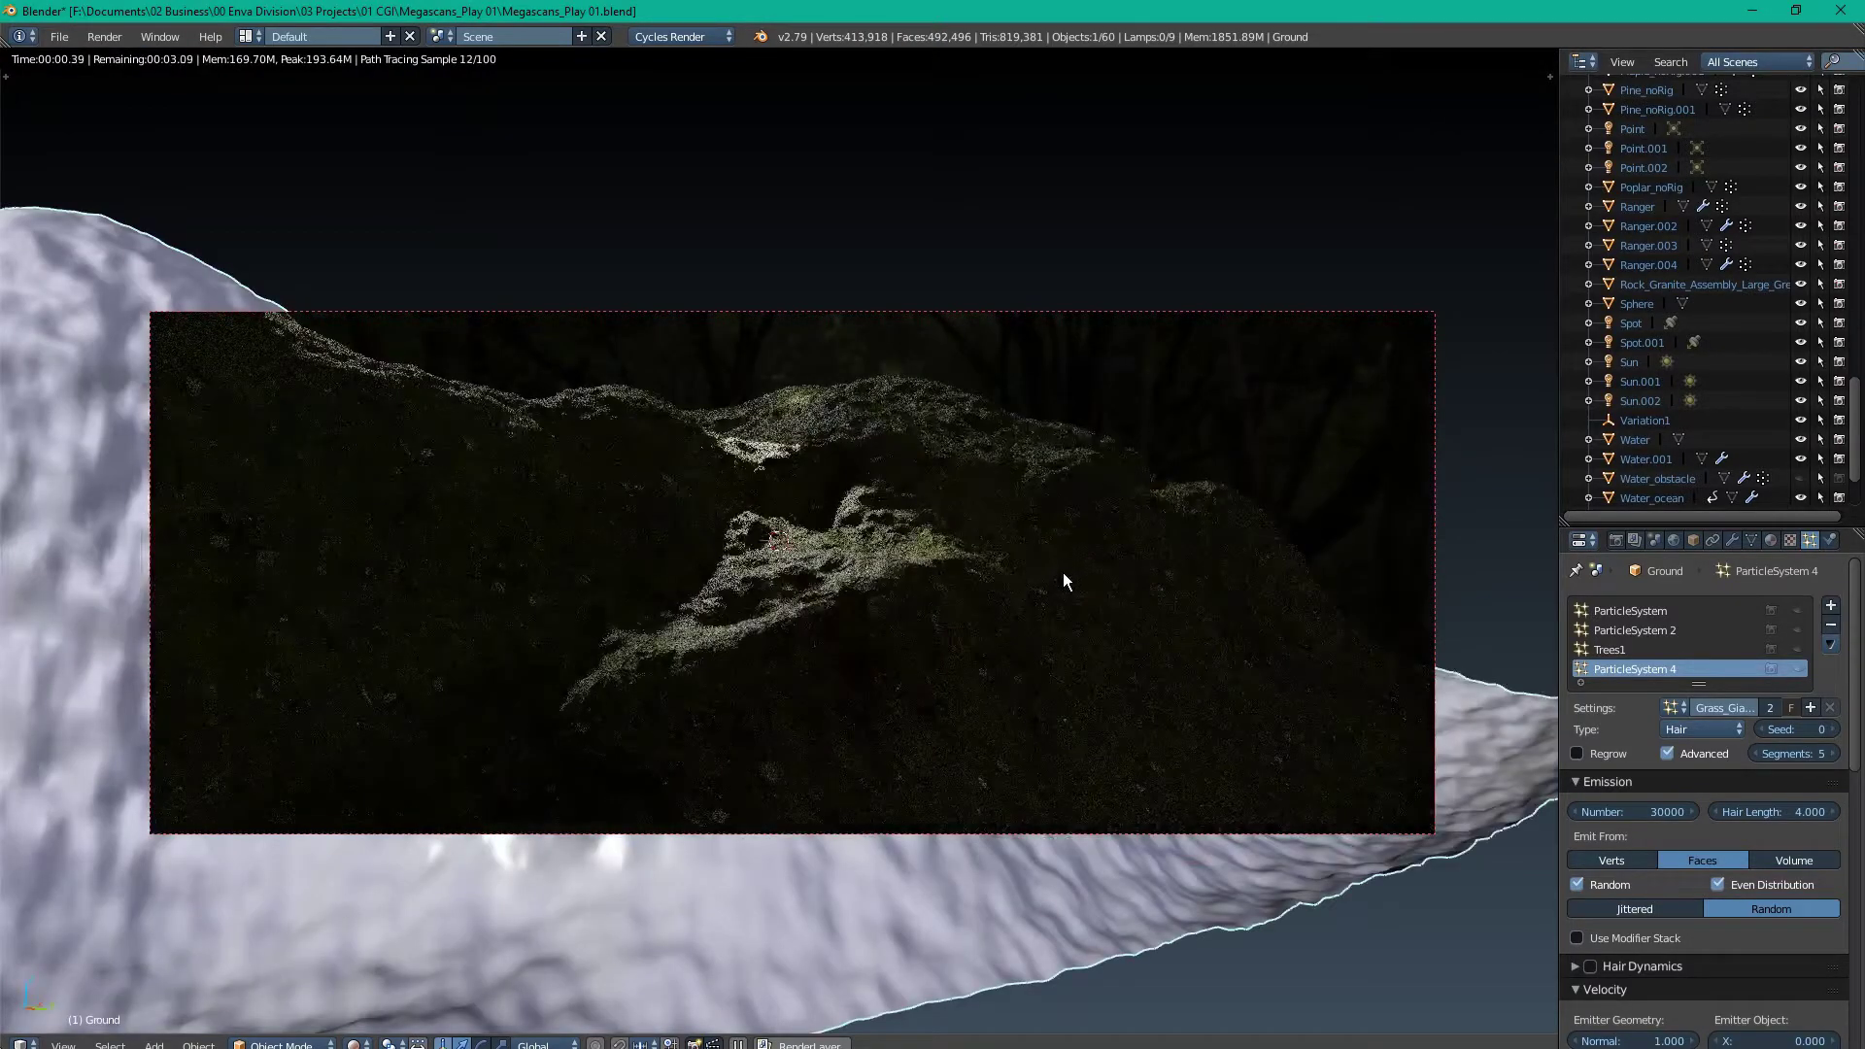
middle_drag(1063, 573, 894, 641)
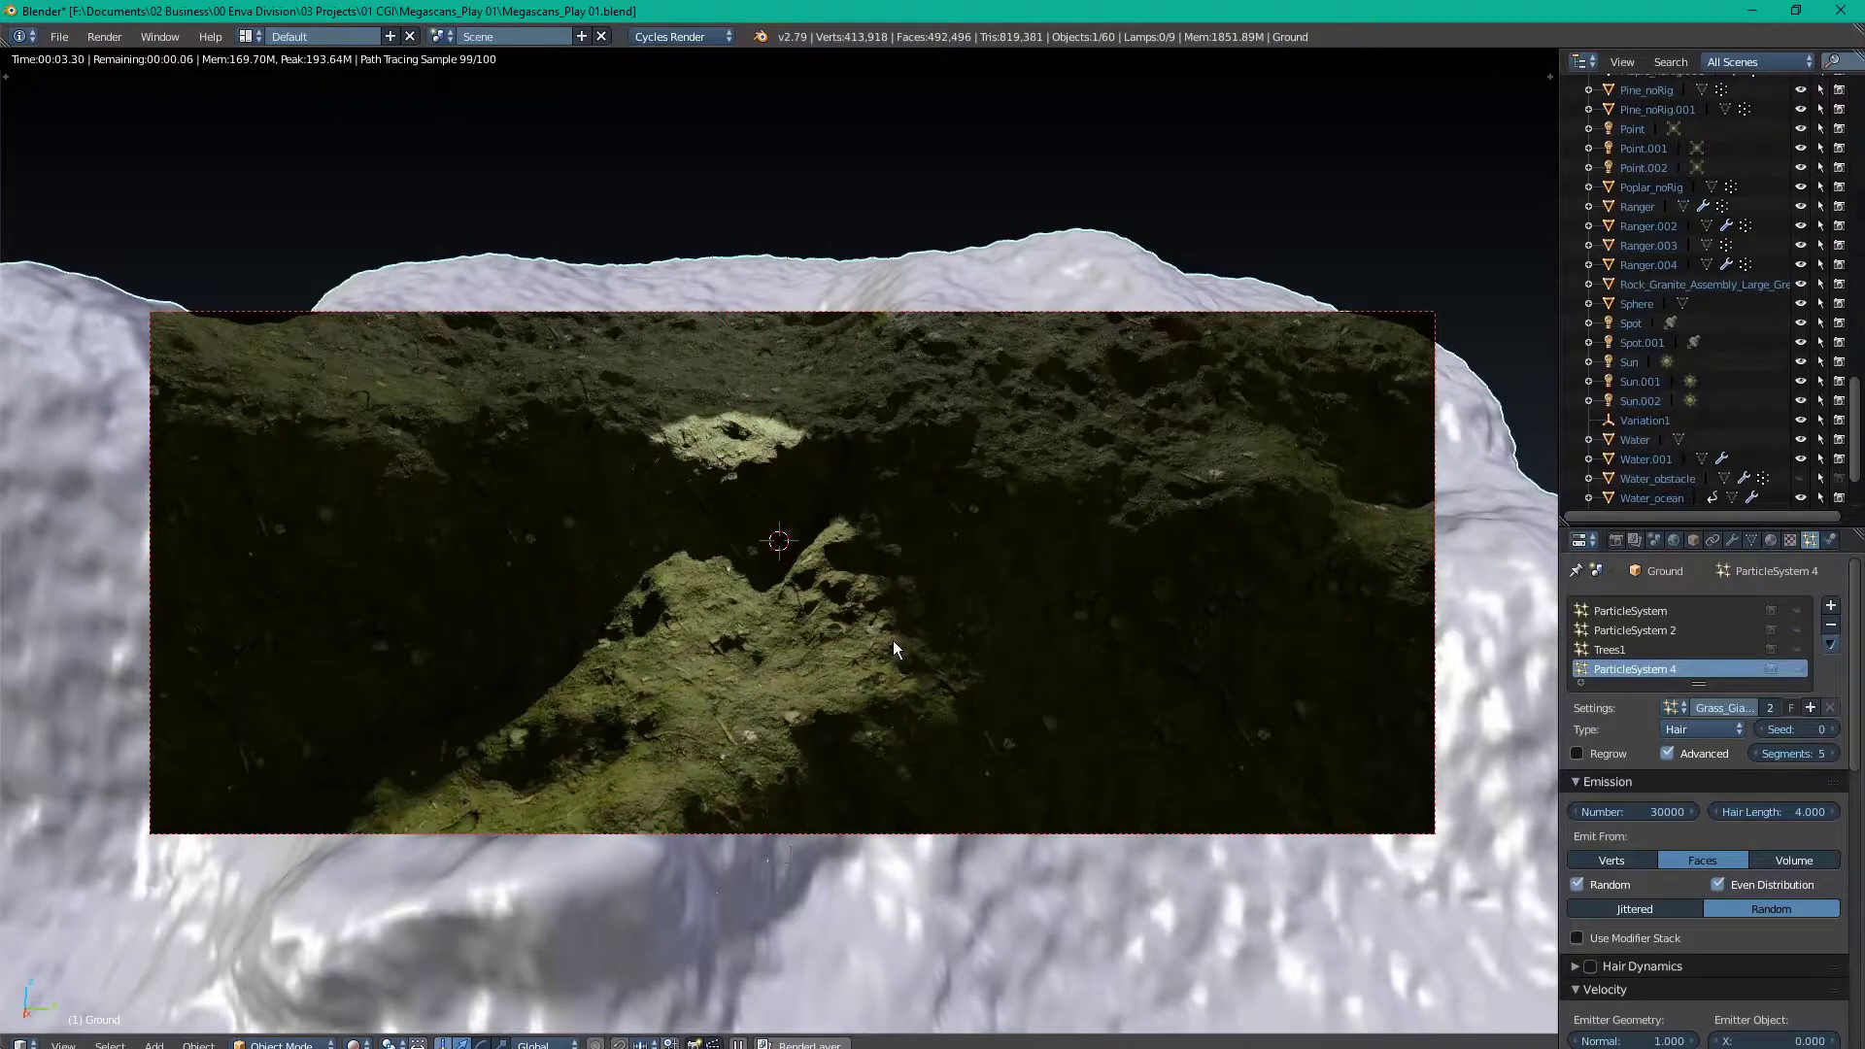
key(shift+z)
key(KP_0)
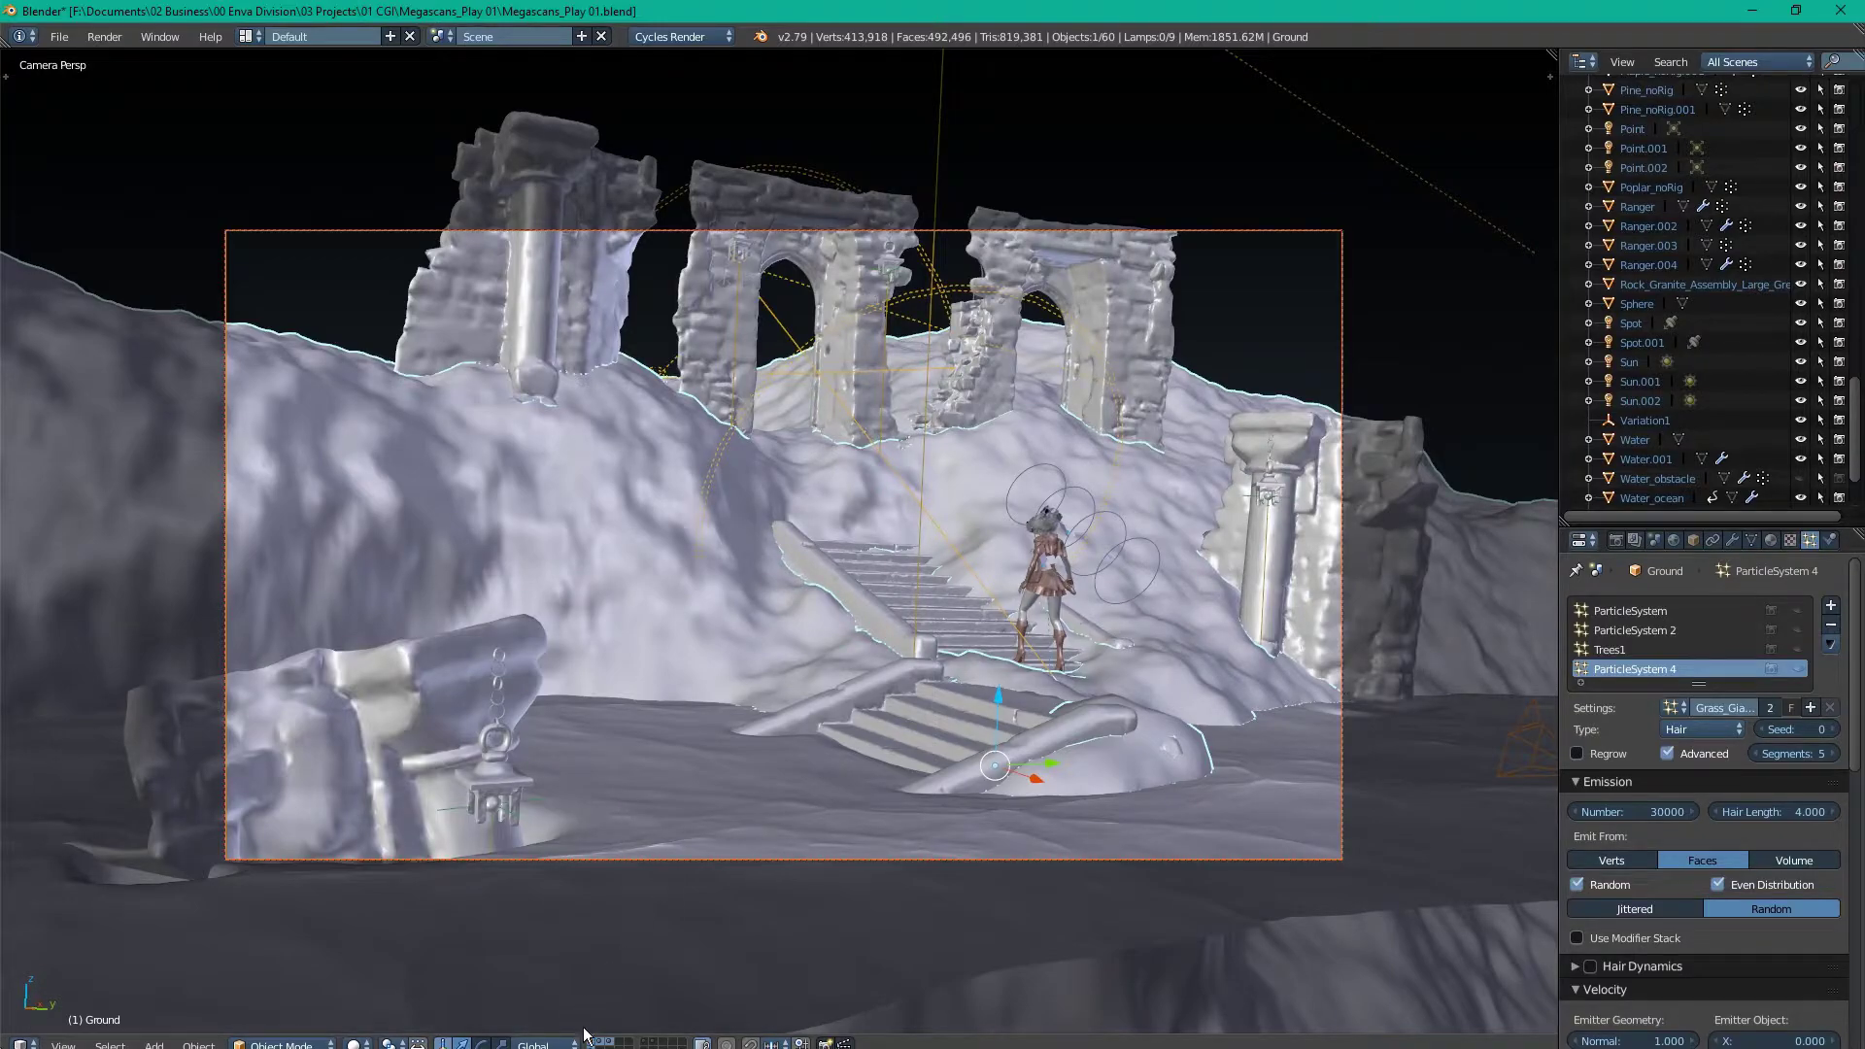
Step: Show the tree and rock layers again, then inspect the lantern, Chapel Arch 00 and Spot.001 lamp
shift+click(641, 1043)
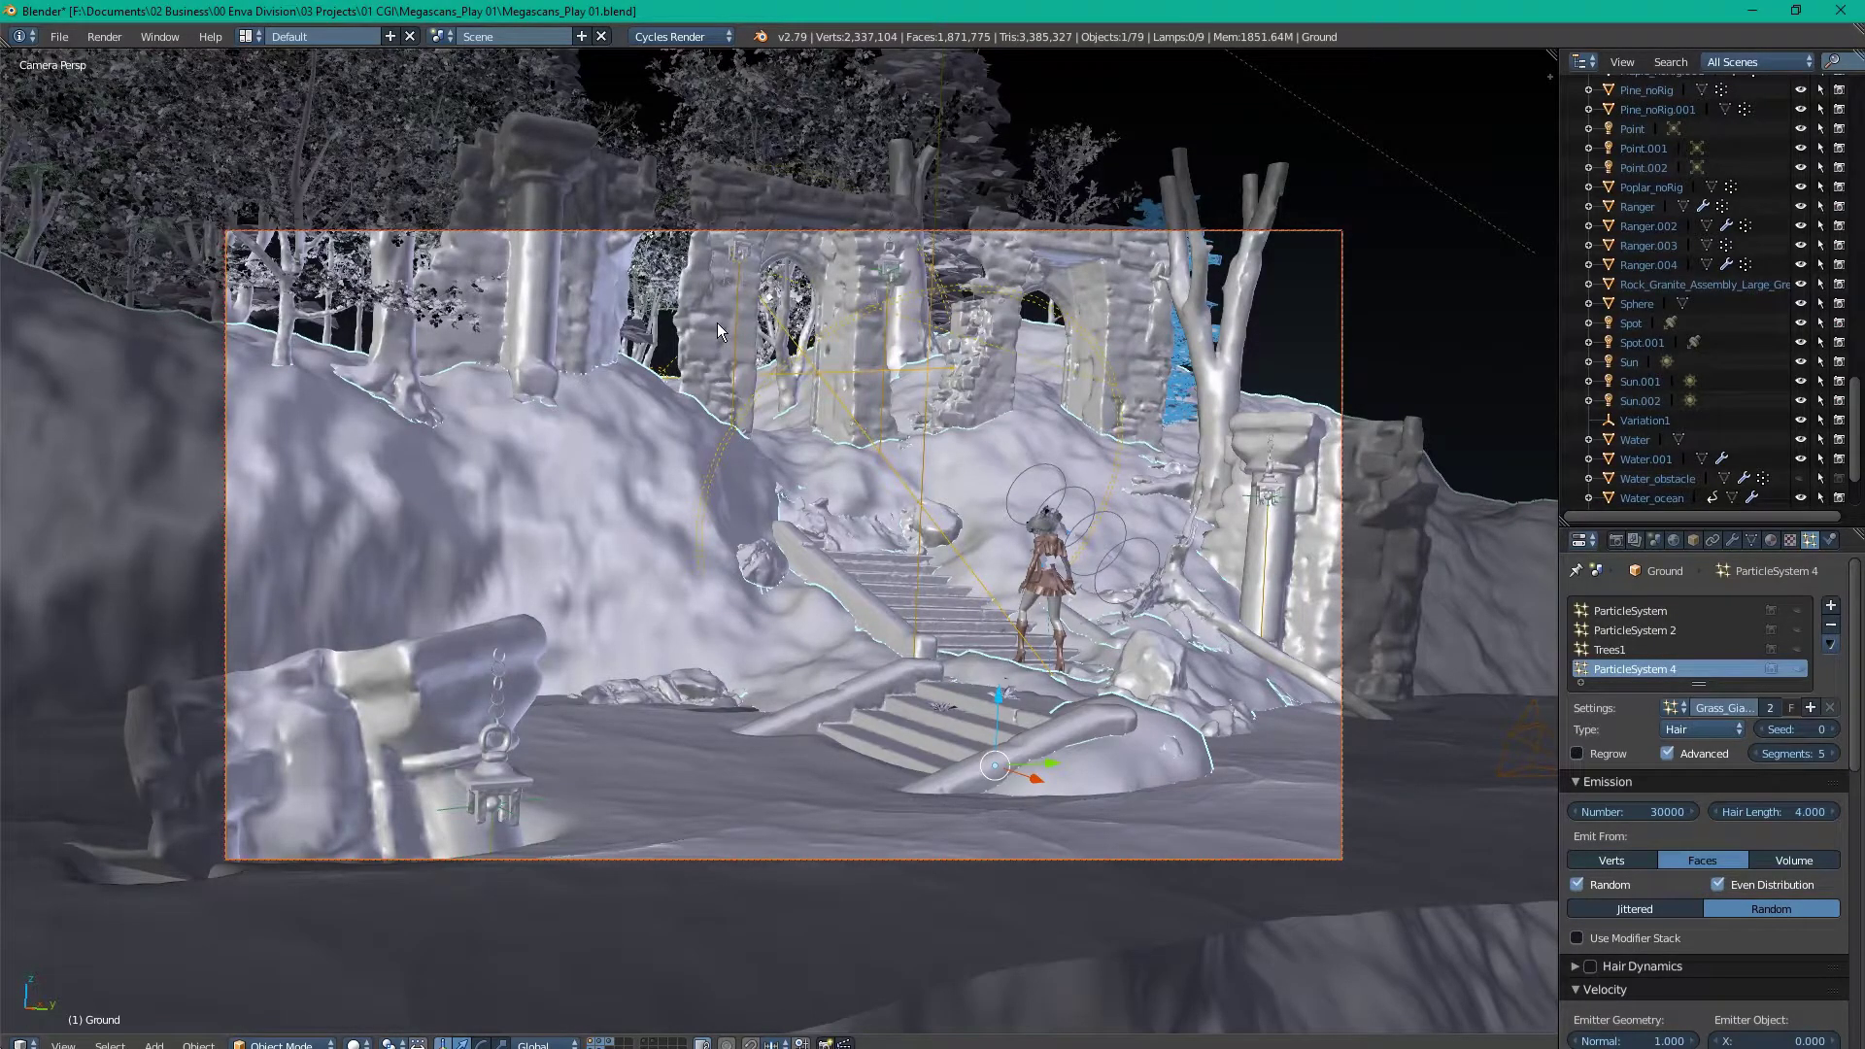
click(492, 786)
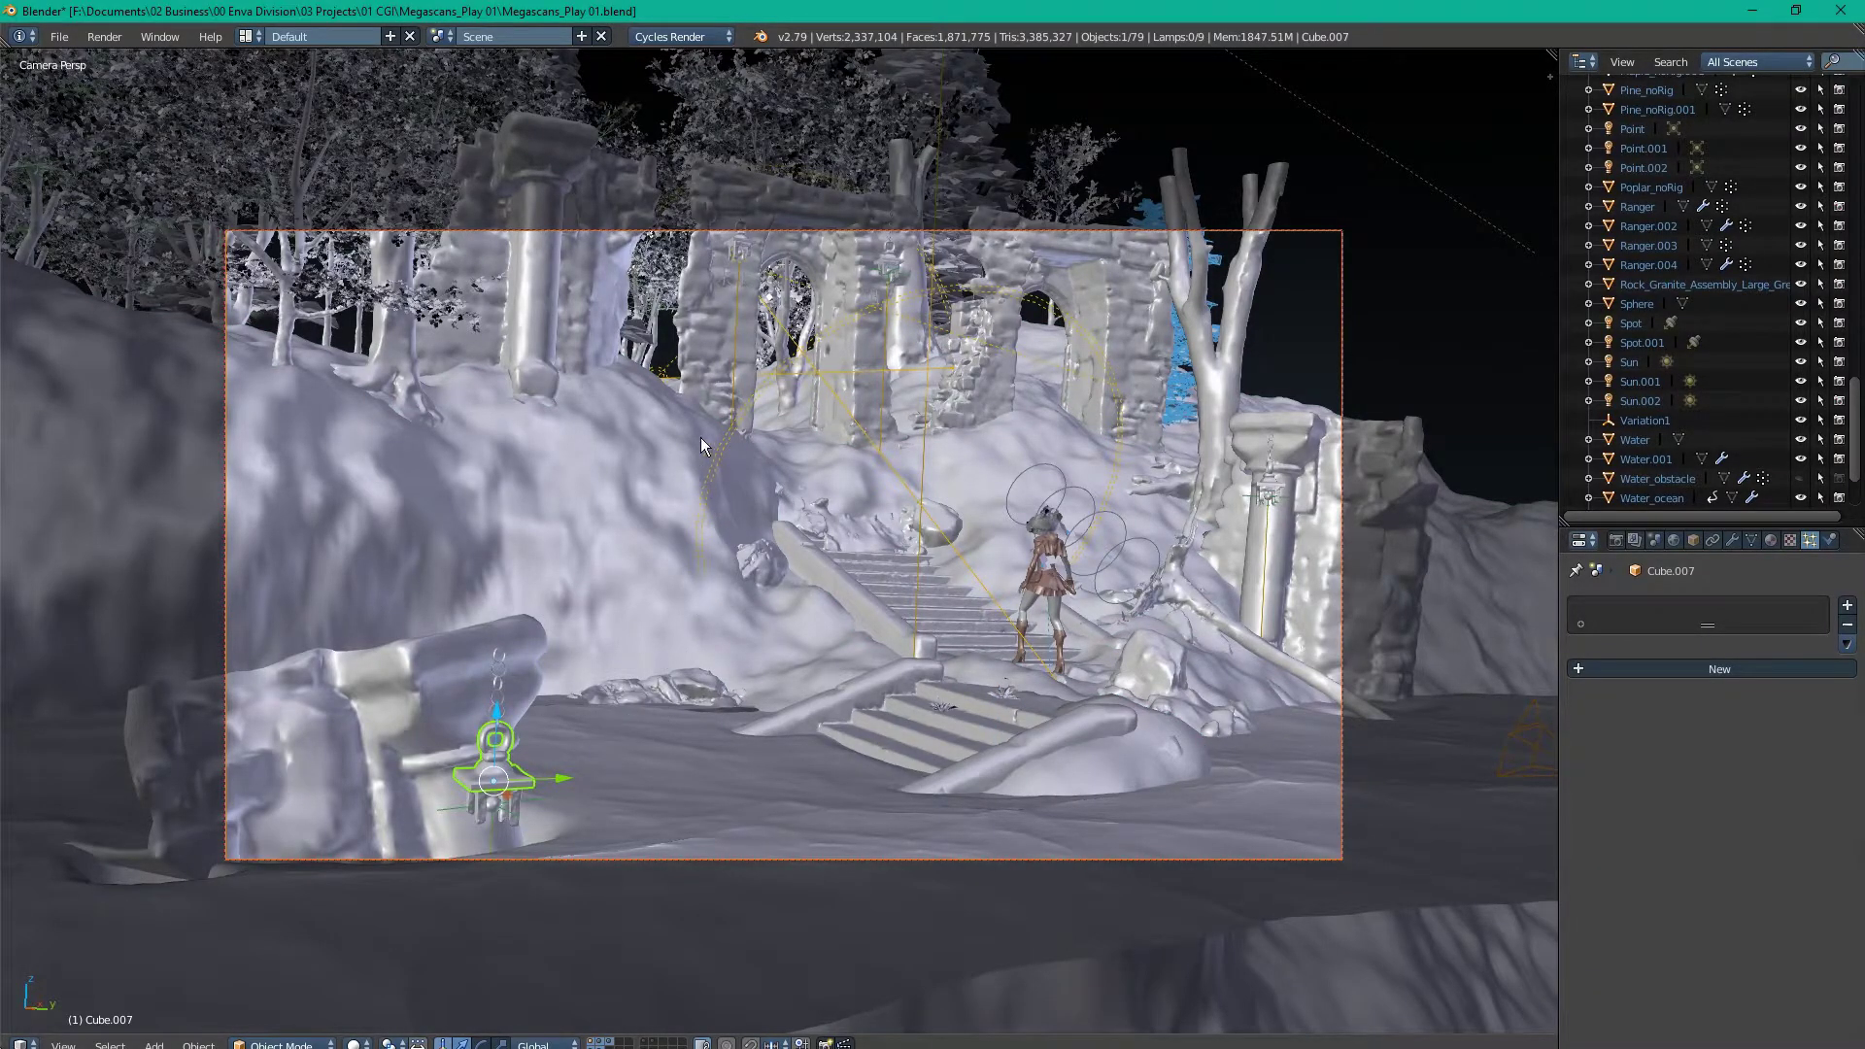
right_click(723, 309)
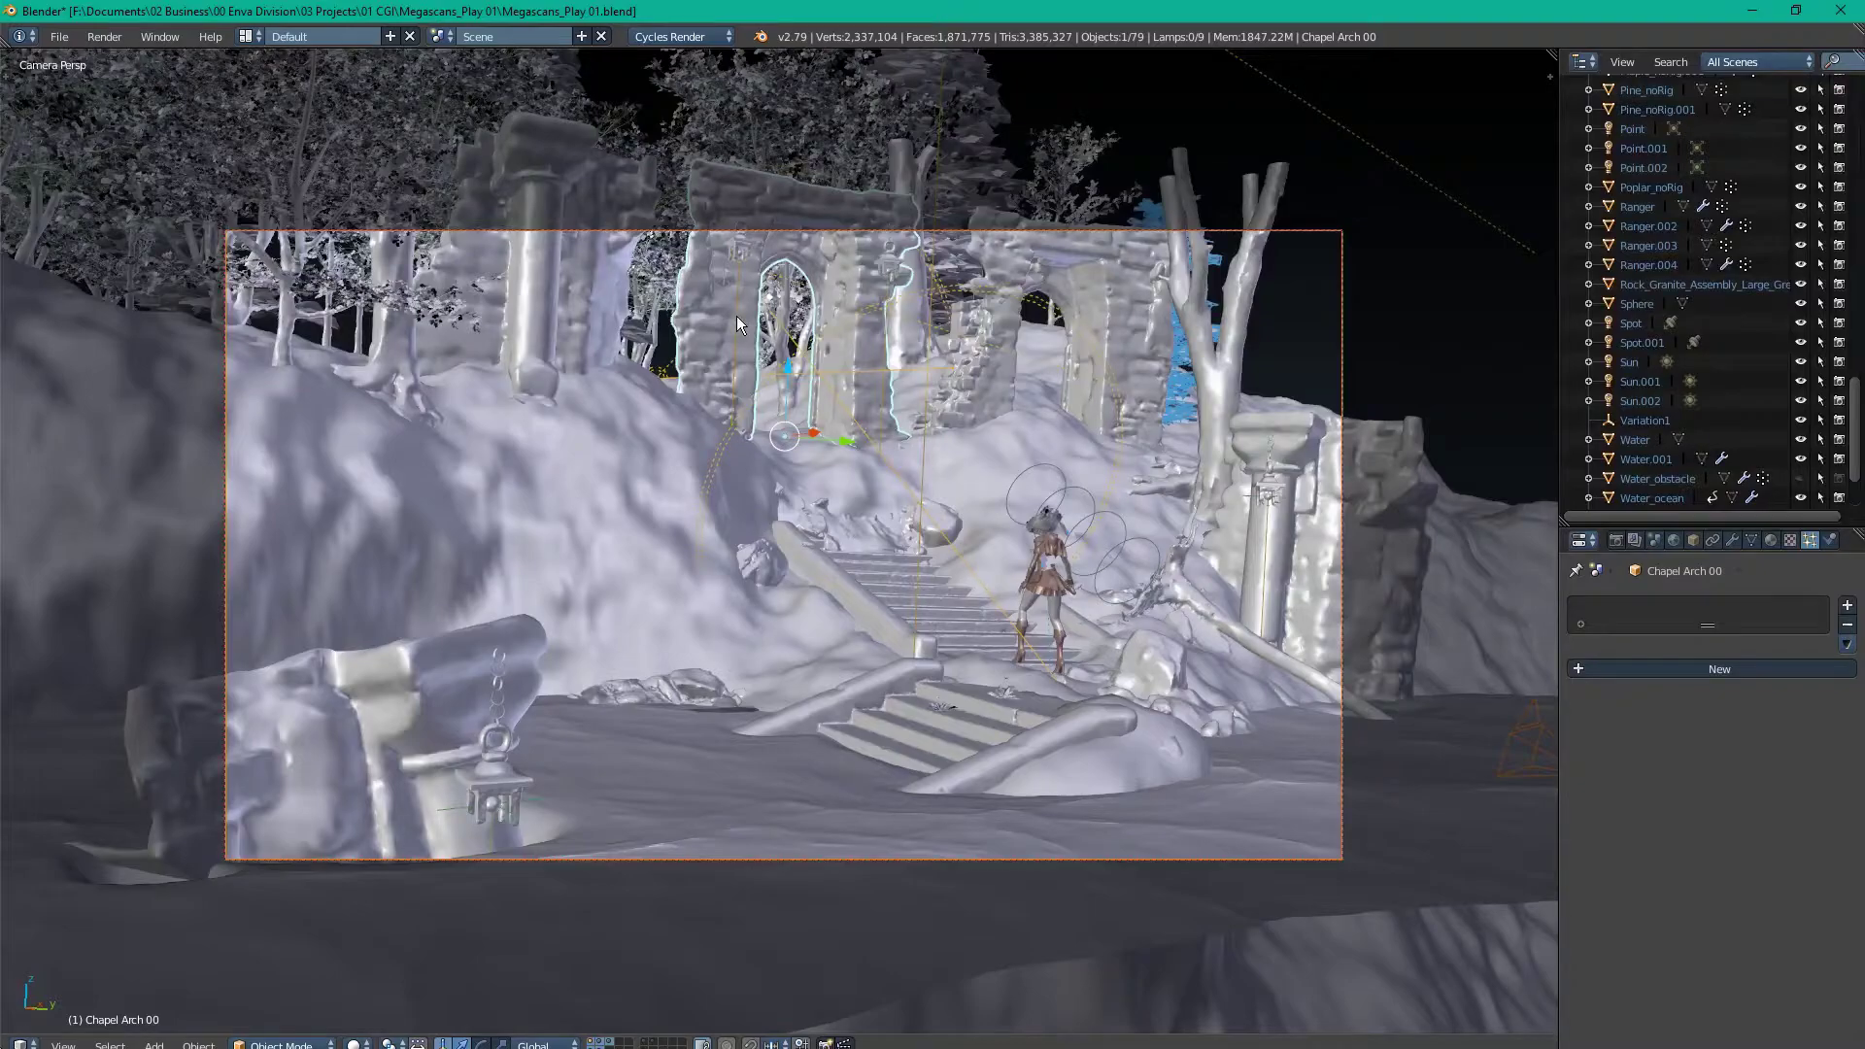
right_click(737, 316)
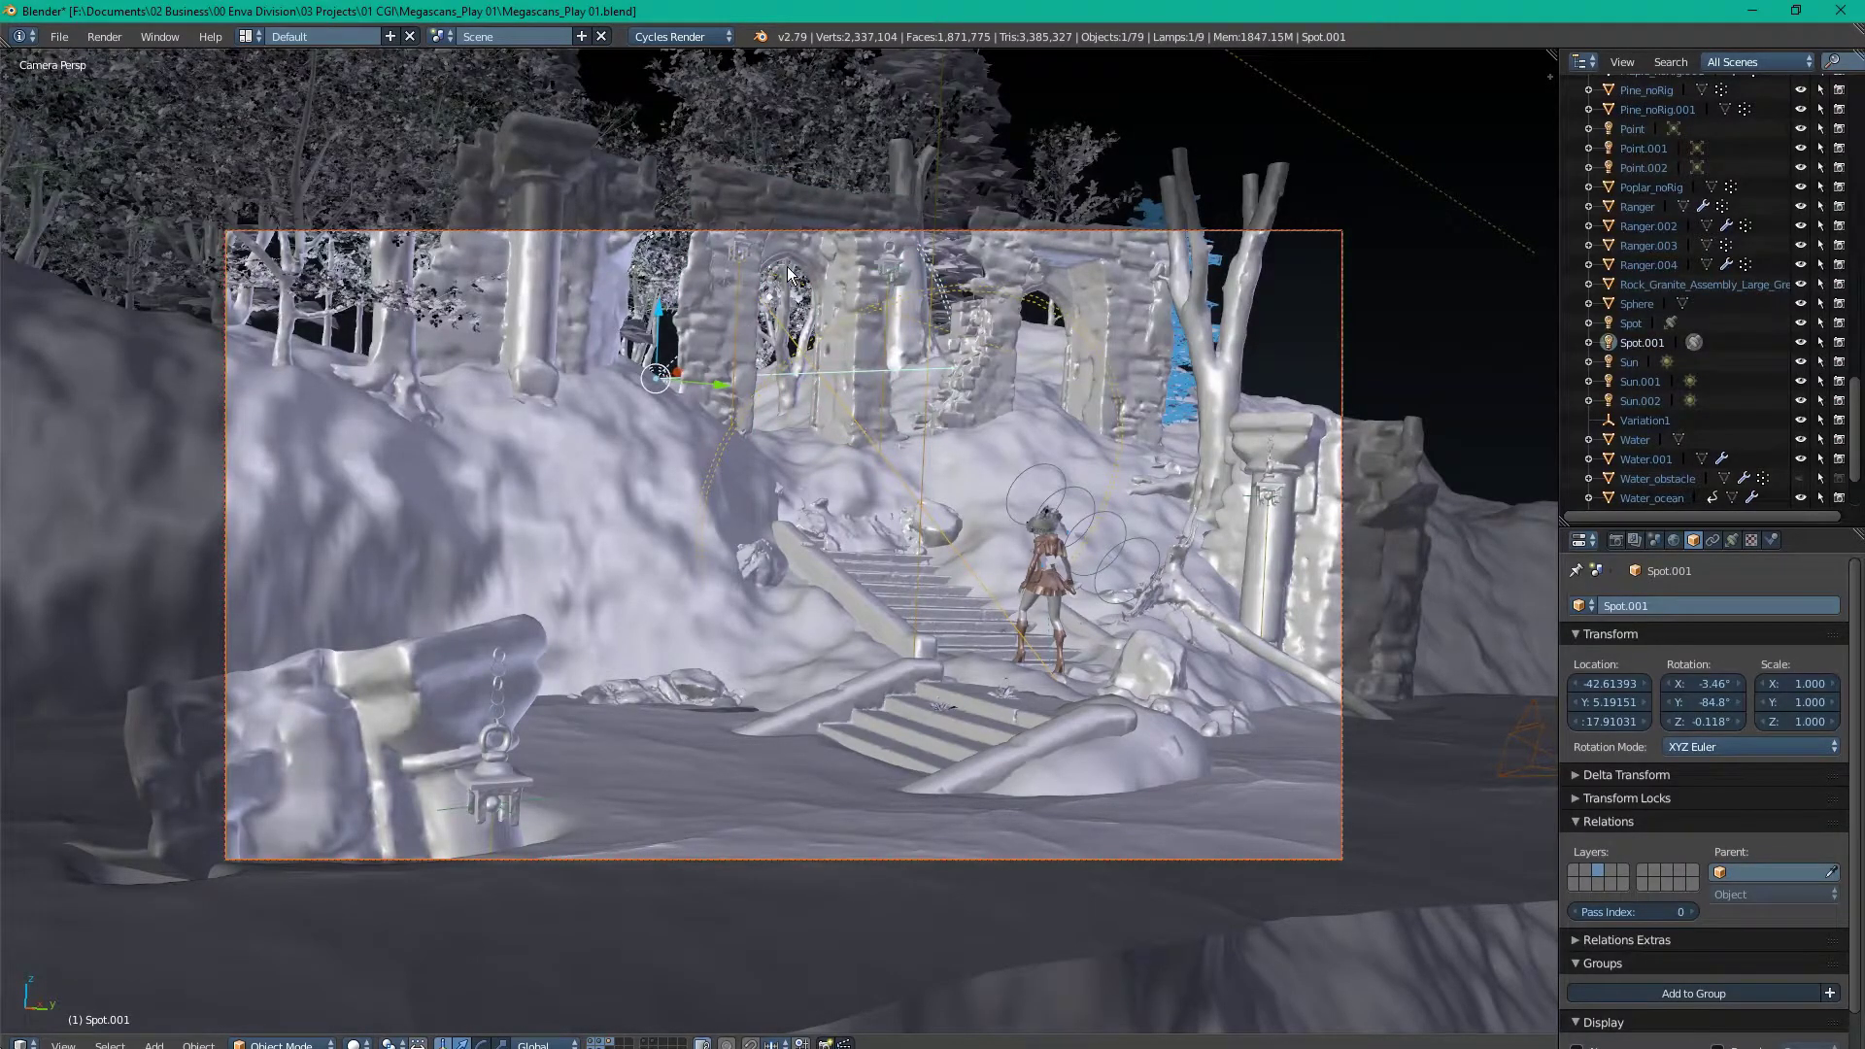
Step: Isolate Chapel Arch 00 and orbit around its carved kanji, glancing at the File menu
right_click(714, 296)
key(KP_Divide)
middle_drag(730, 427, 709, 486)
scroll(710, 486, up, 8)
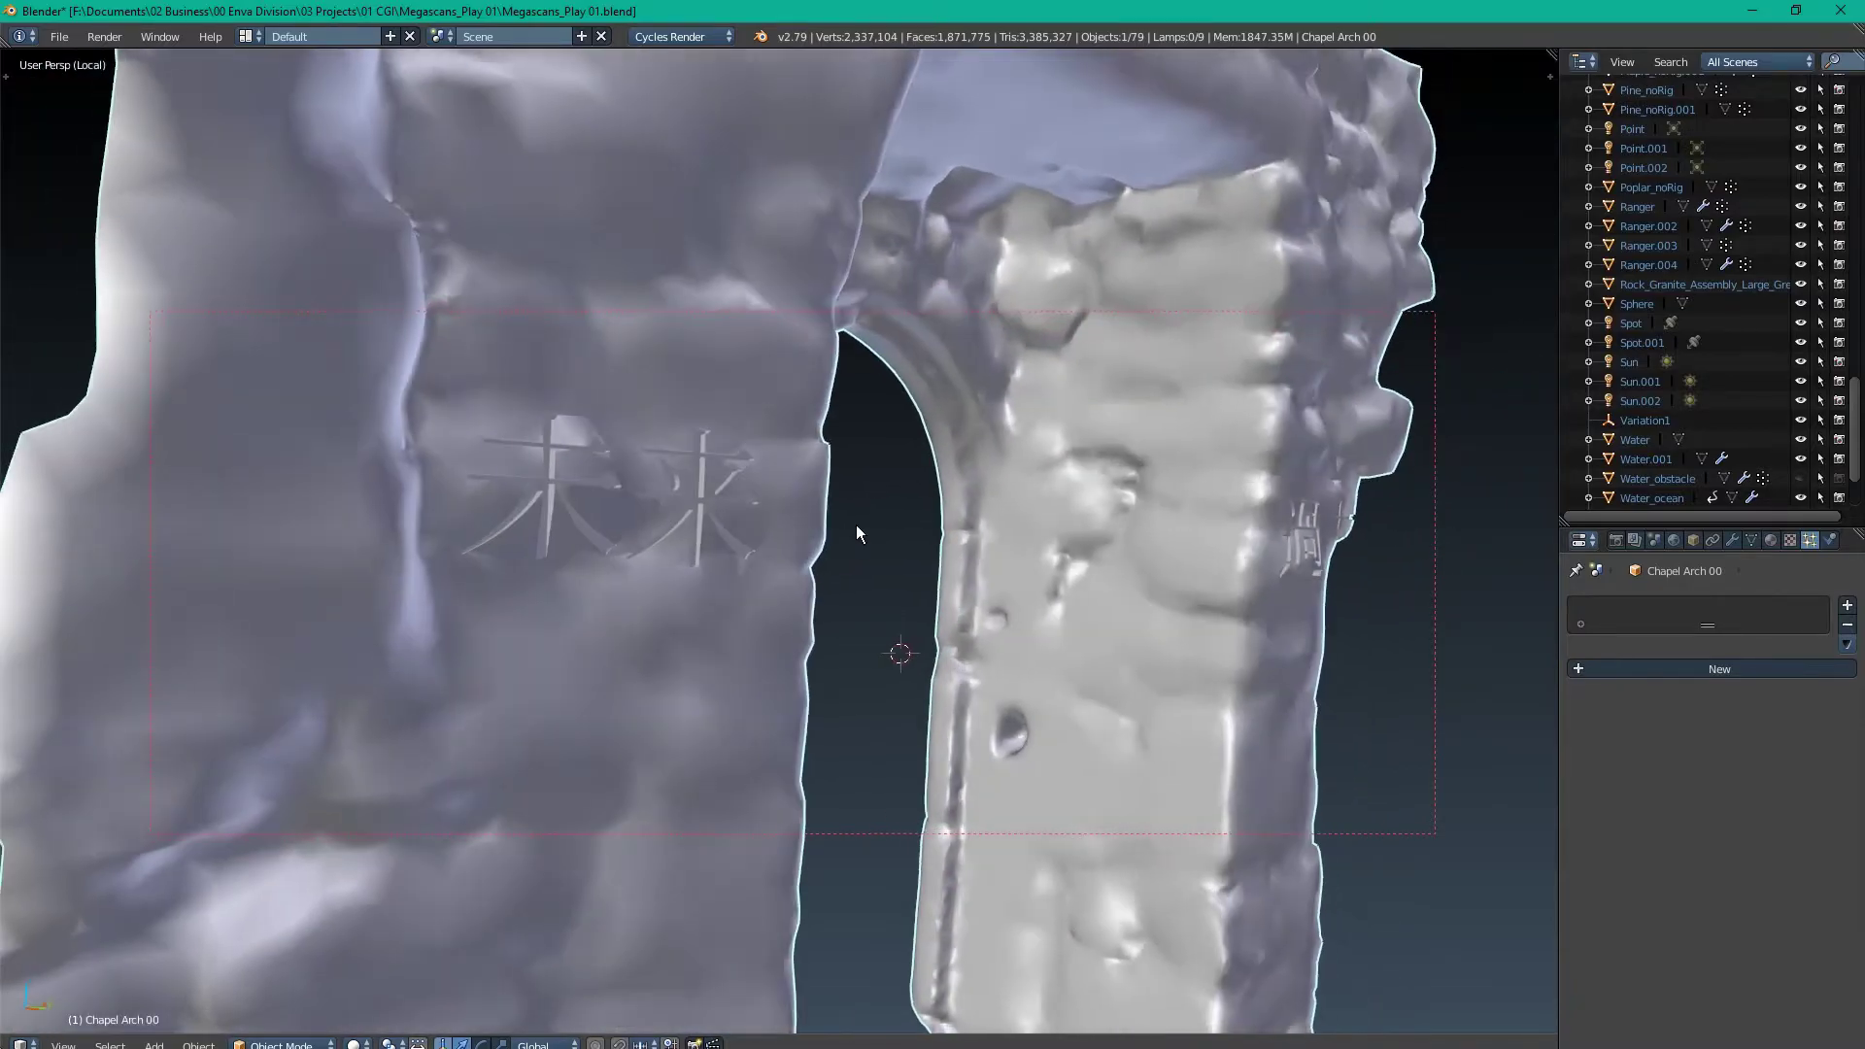
middle_drag(857, 532, 739, 424)
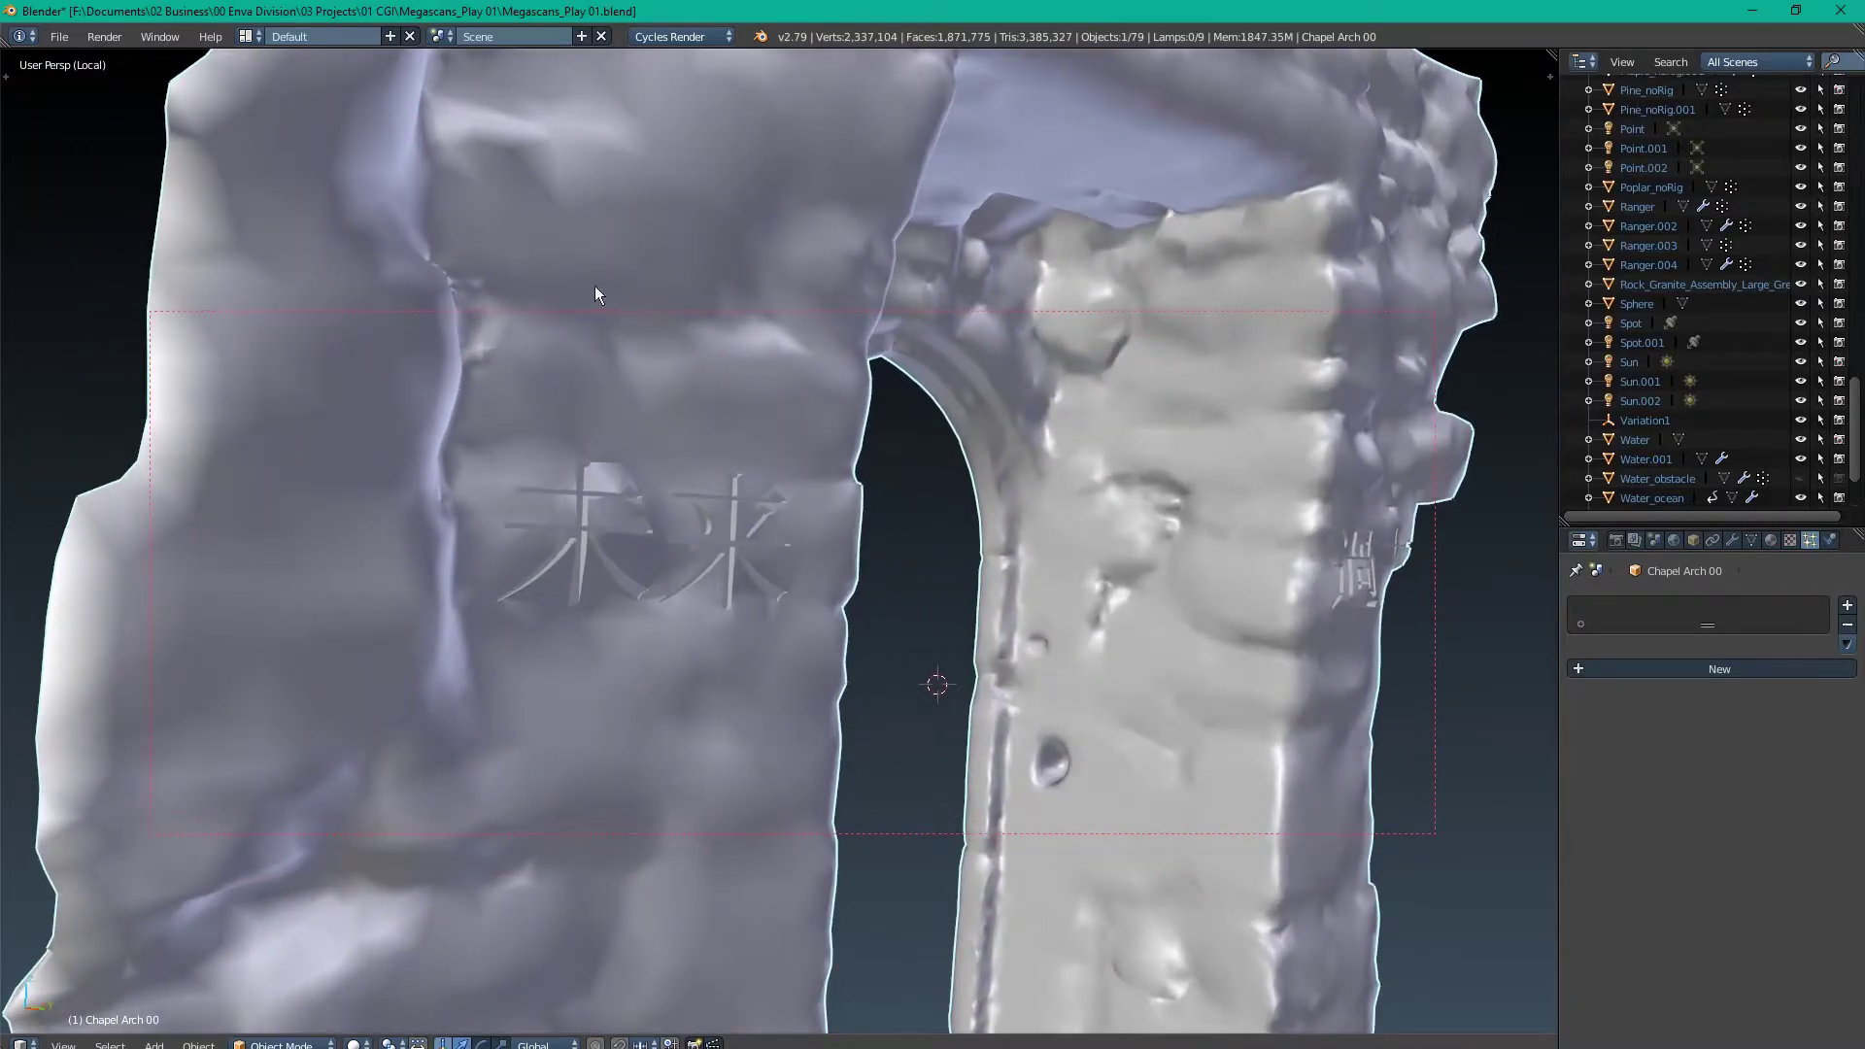
click(61, 37)
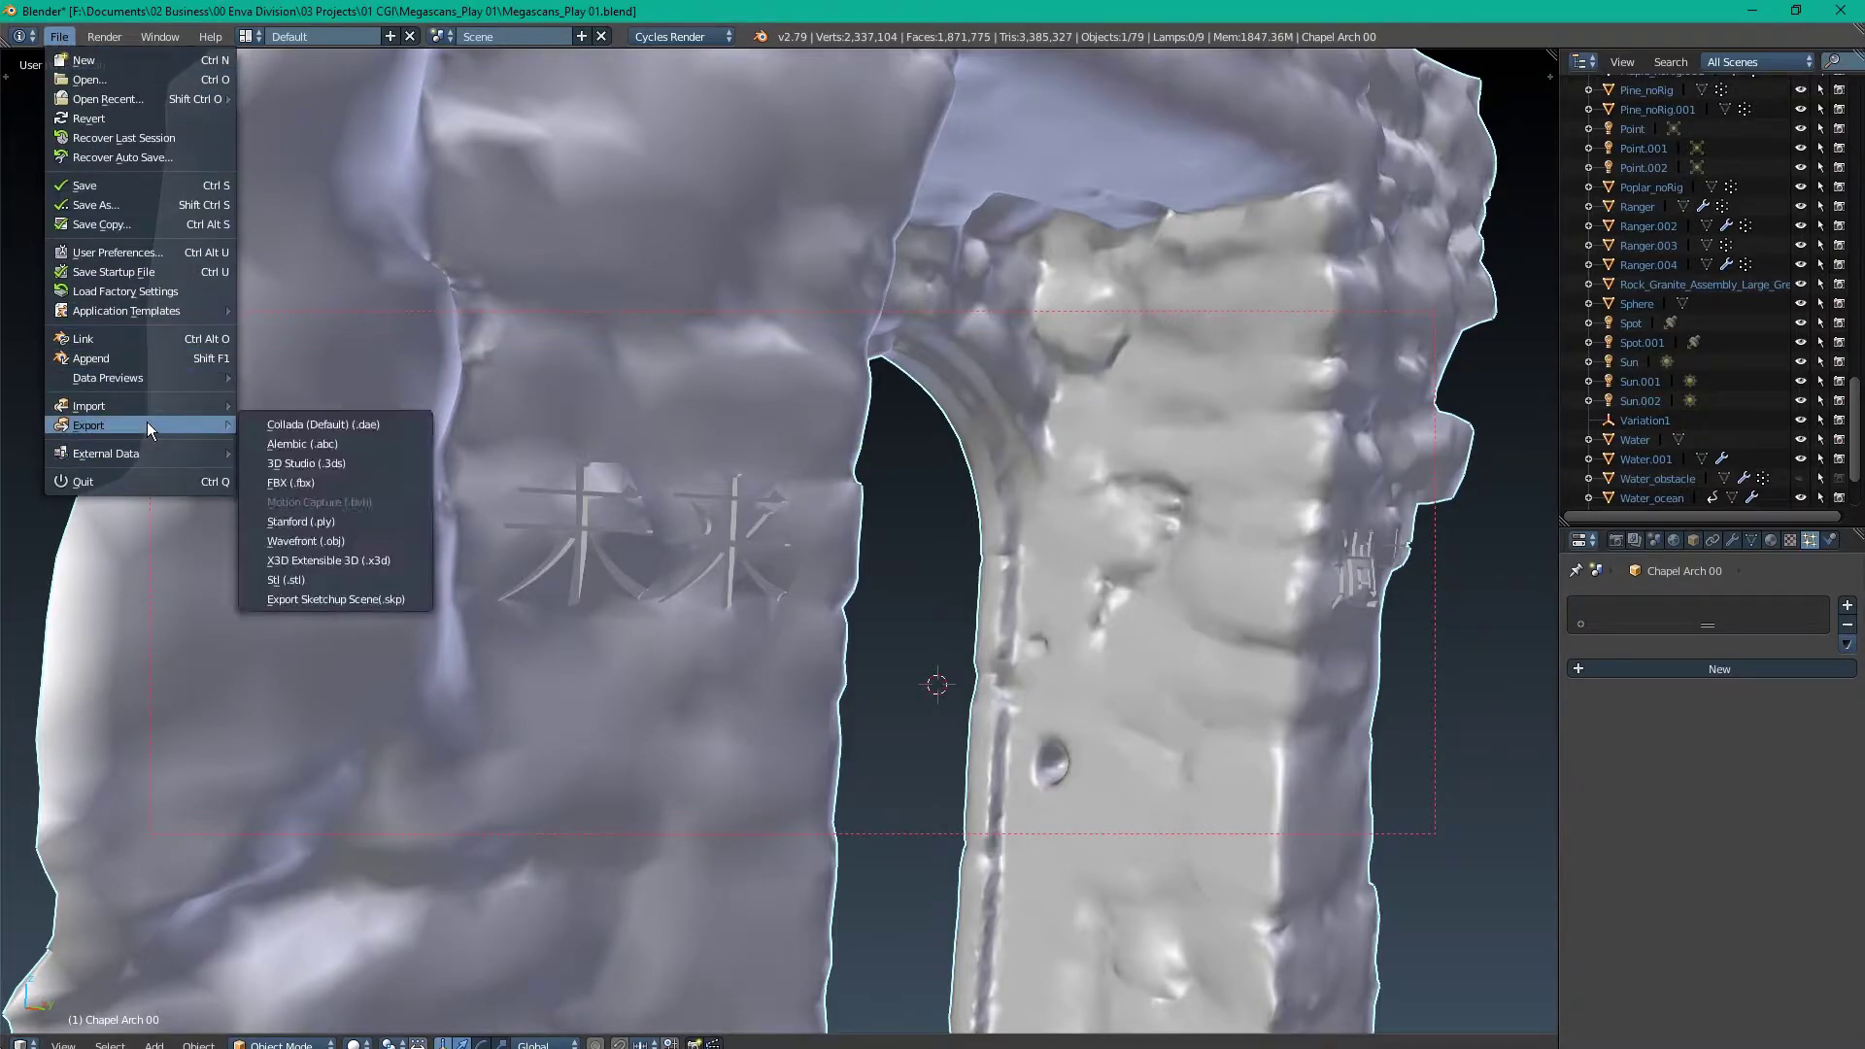
mouse_move(188, 407)
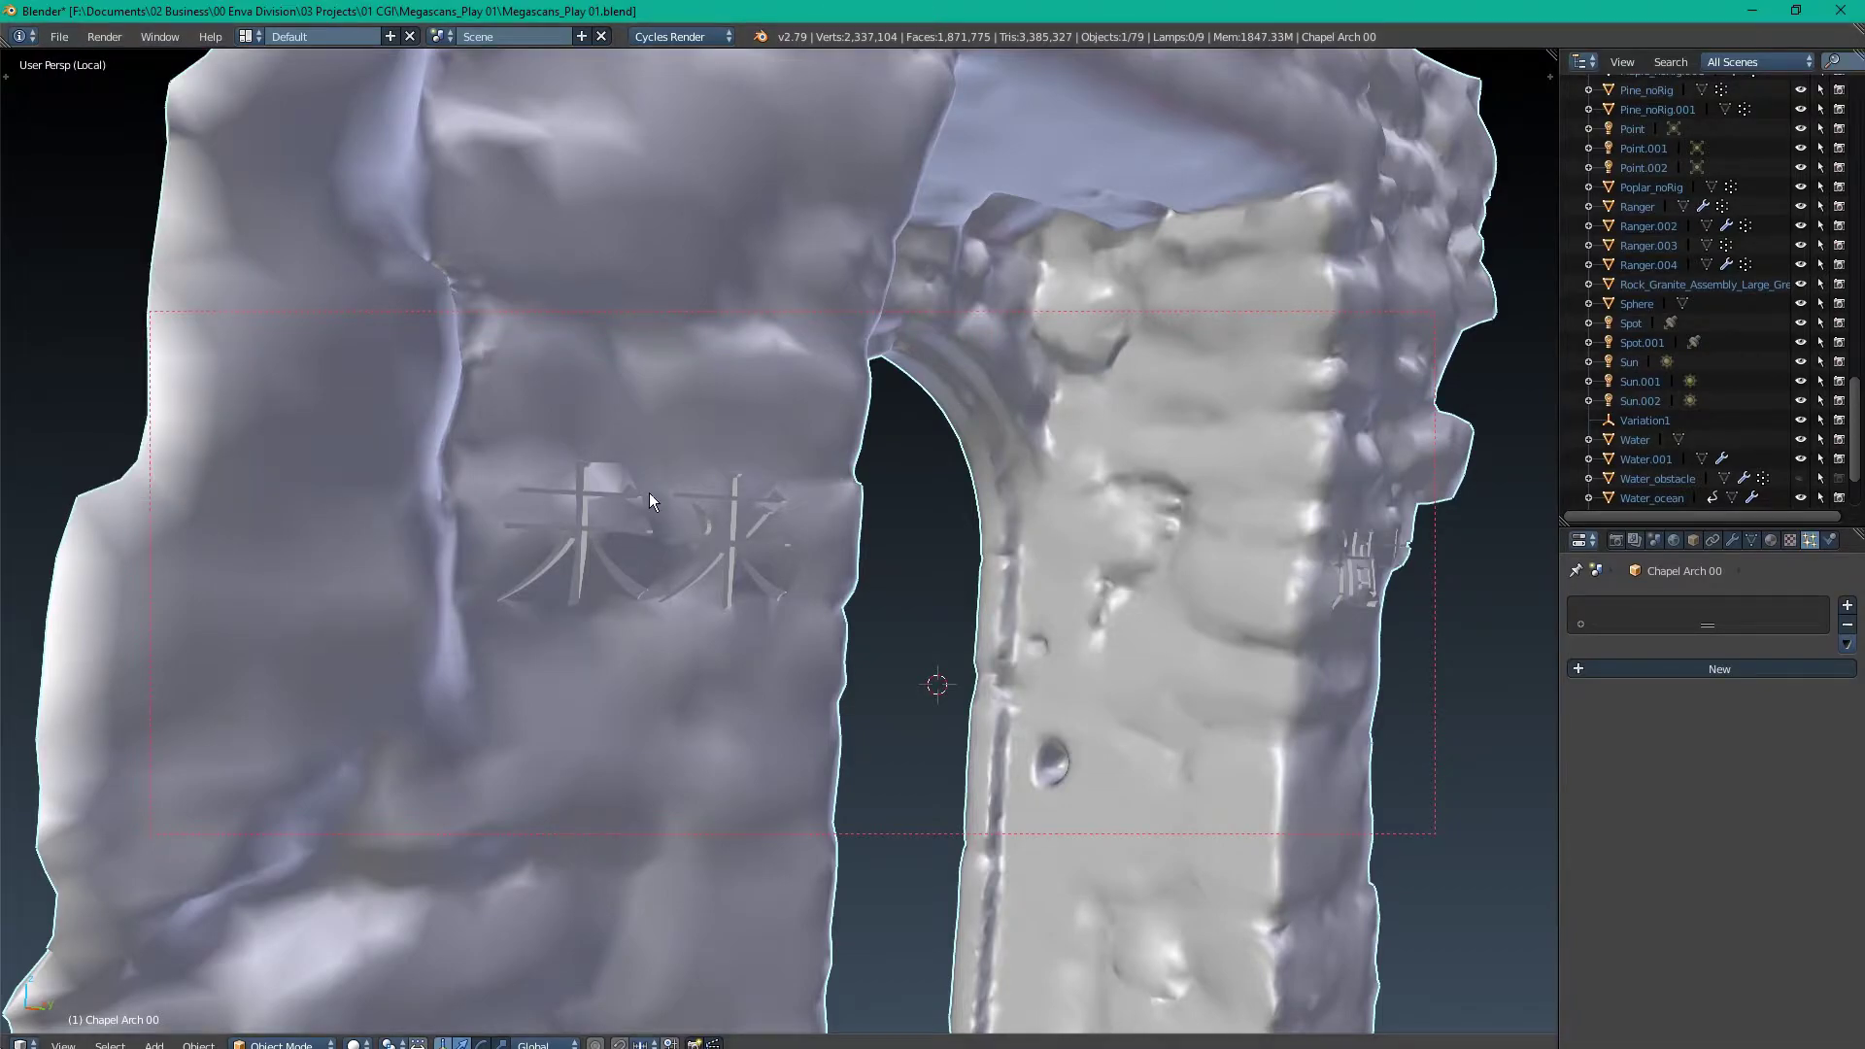
middle_drag(722, 497, 714, 503)
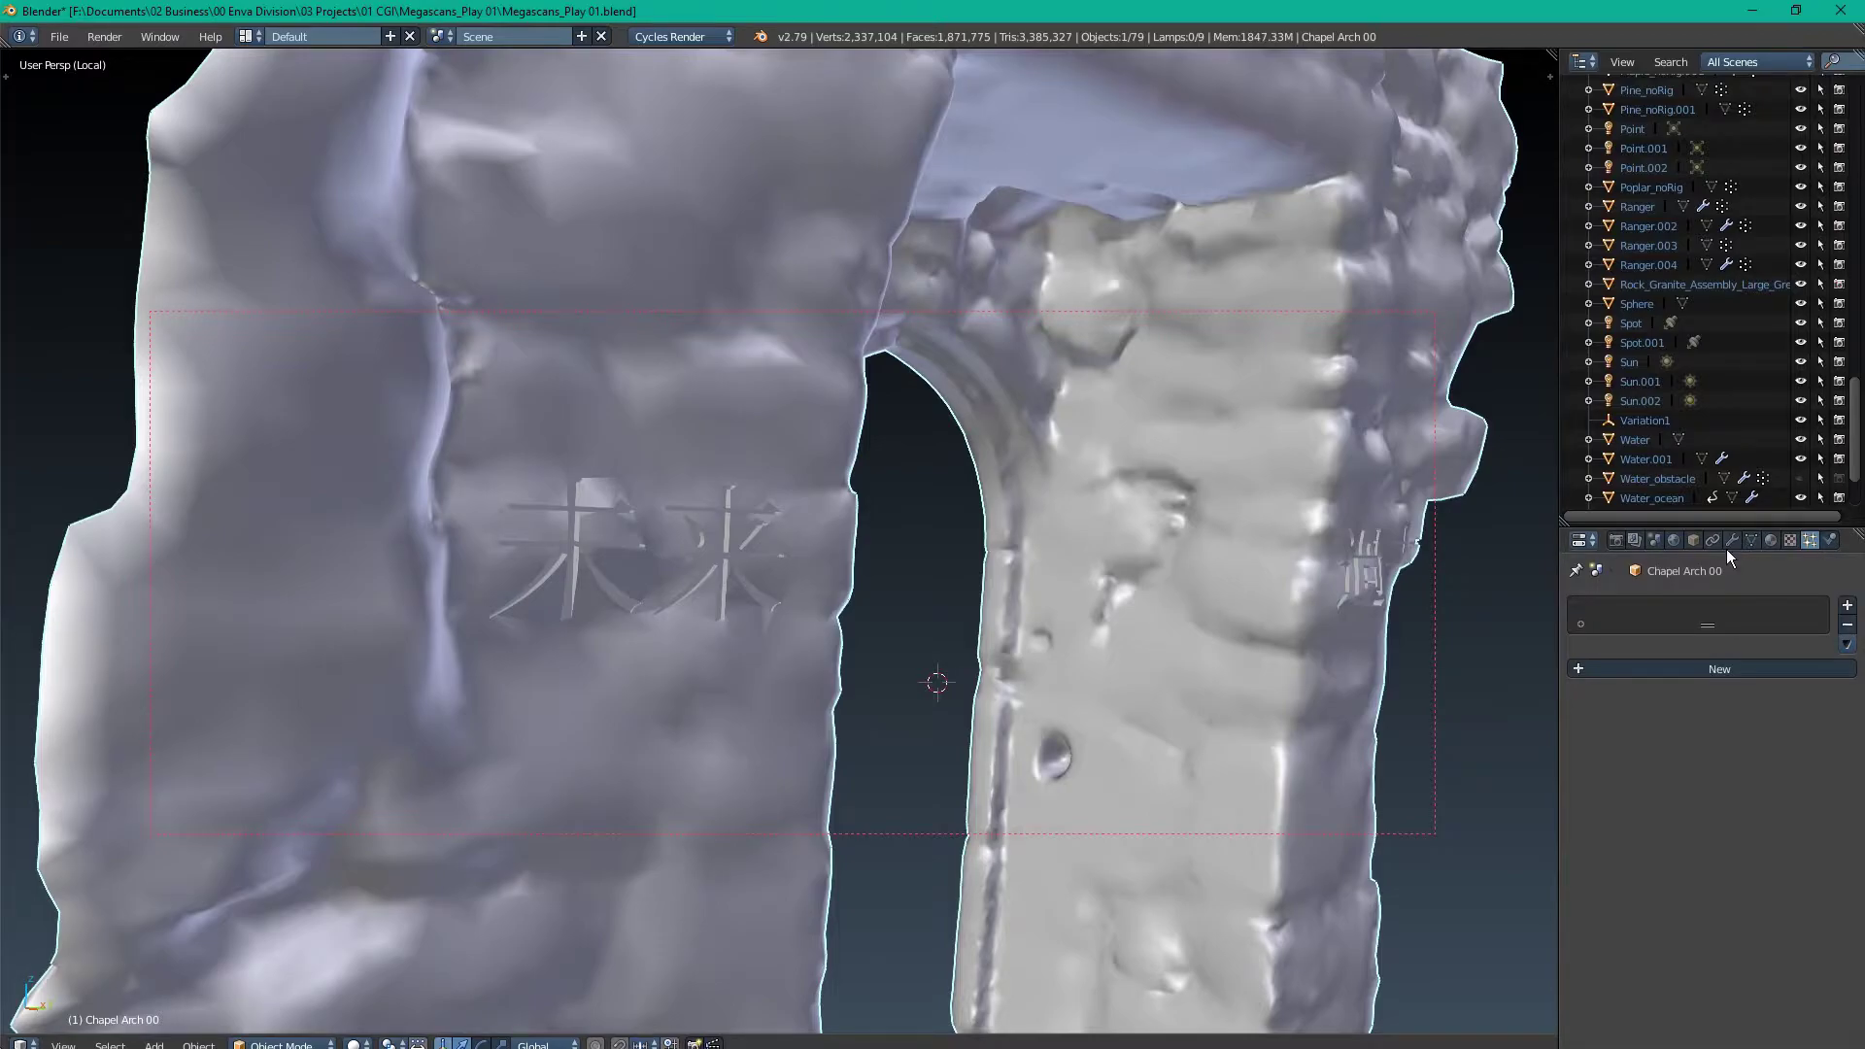
middle_drag(884, 466, 550, 567)
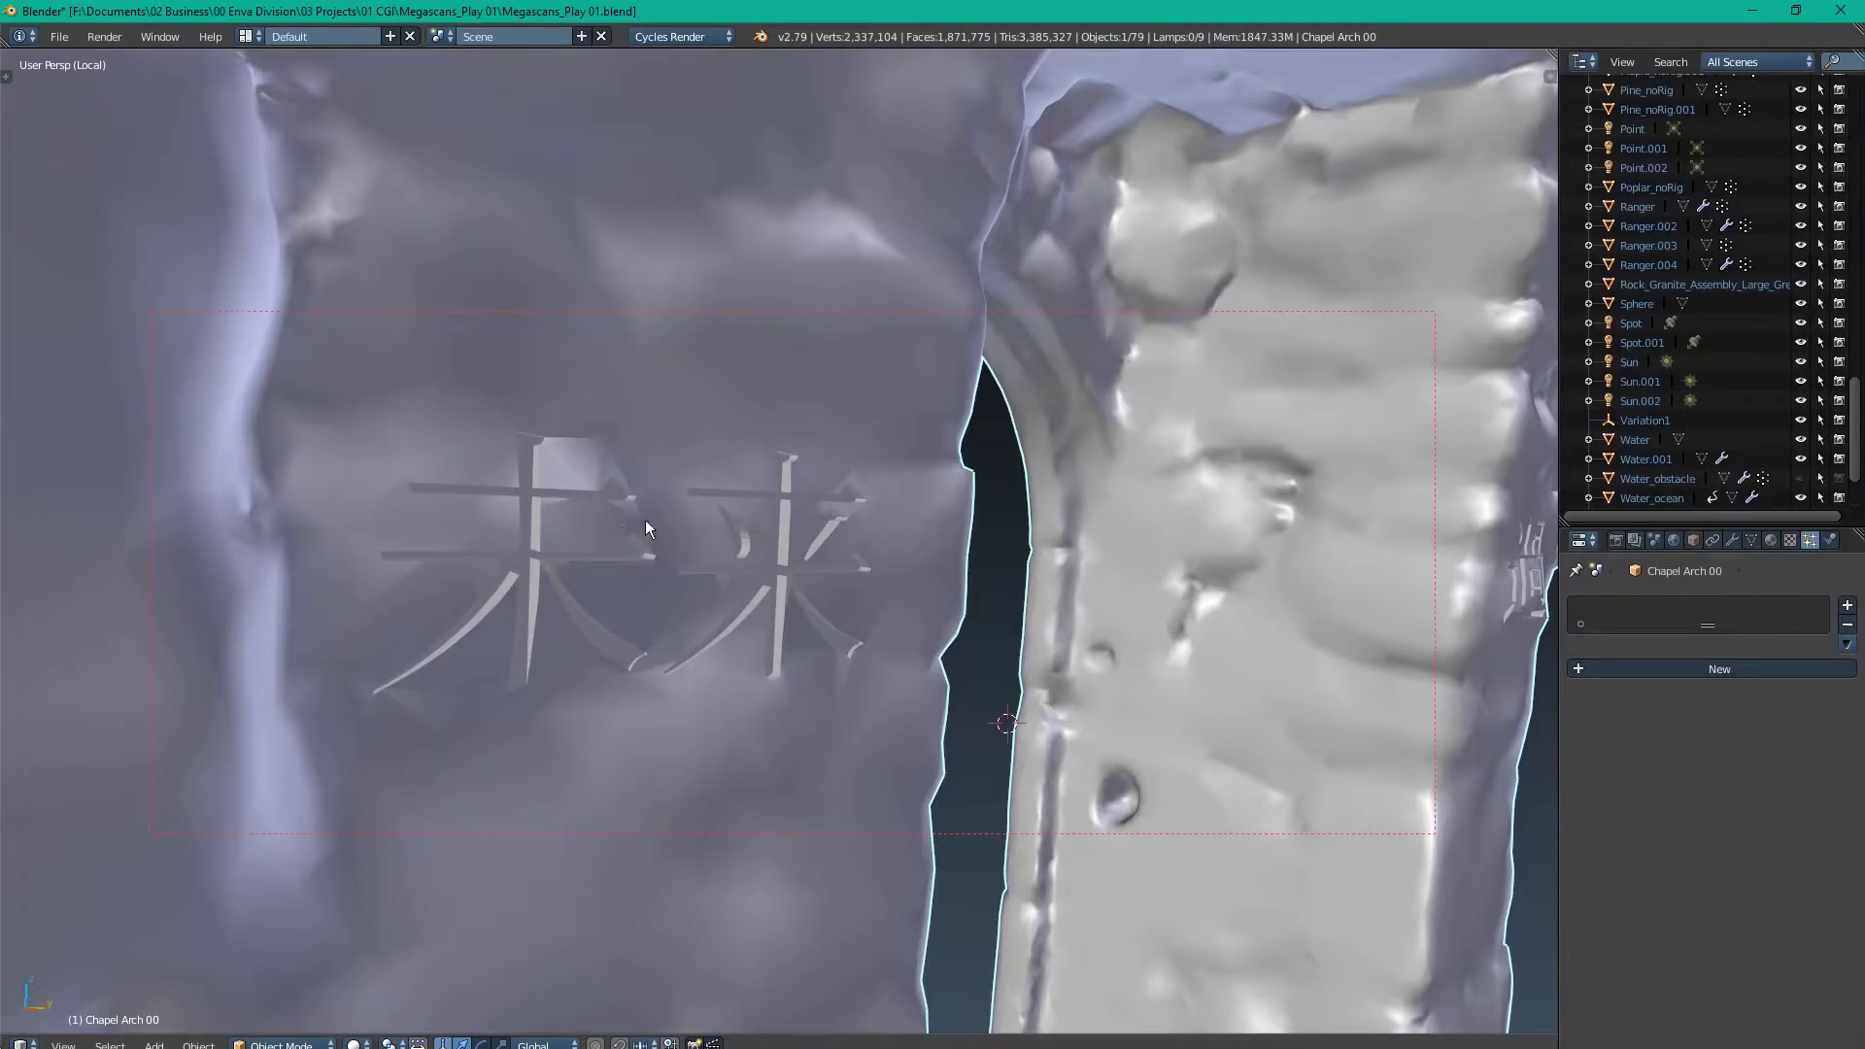
Step: Show the arch's Boolean modifier (Intersect, Kanji_Future Past, Carve) with the whole arch in view
click(1733, 540)
scroll(1303, 540, down, 8)
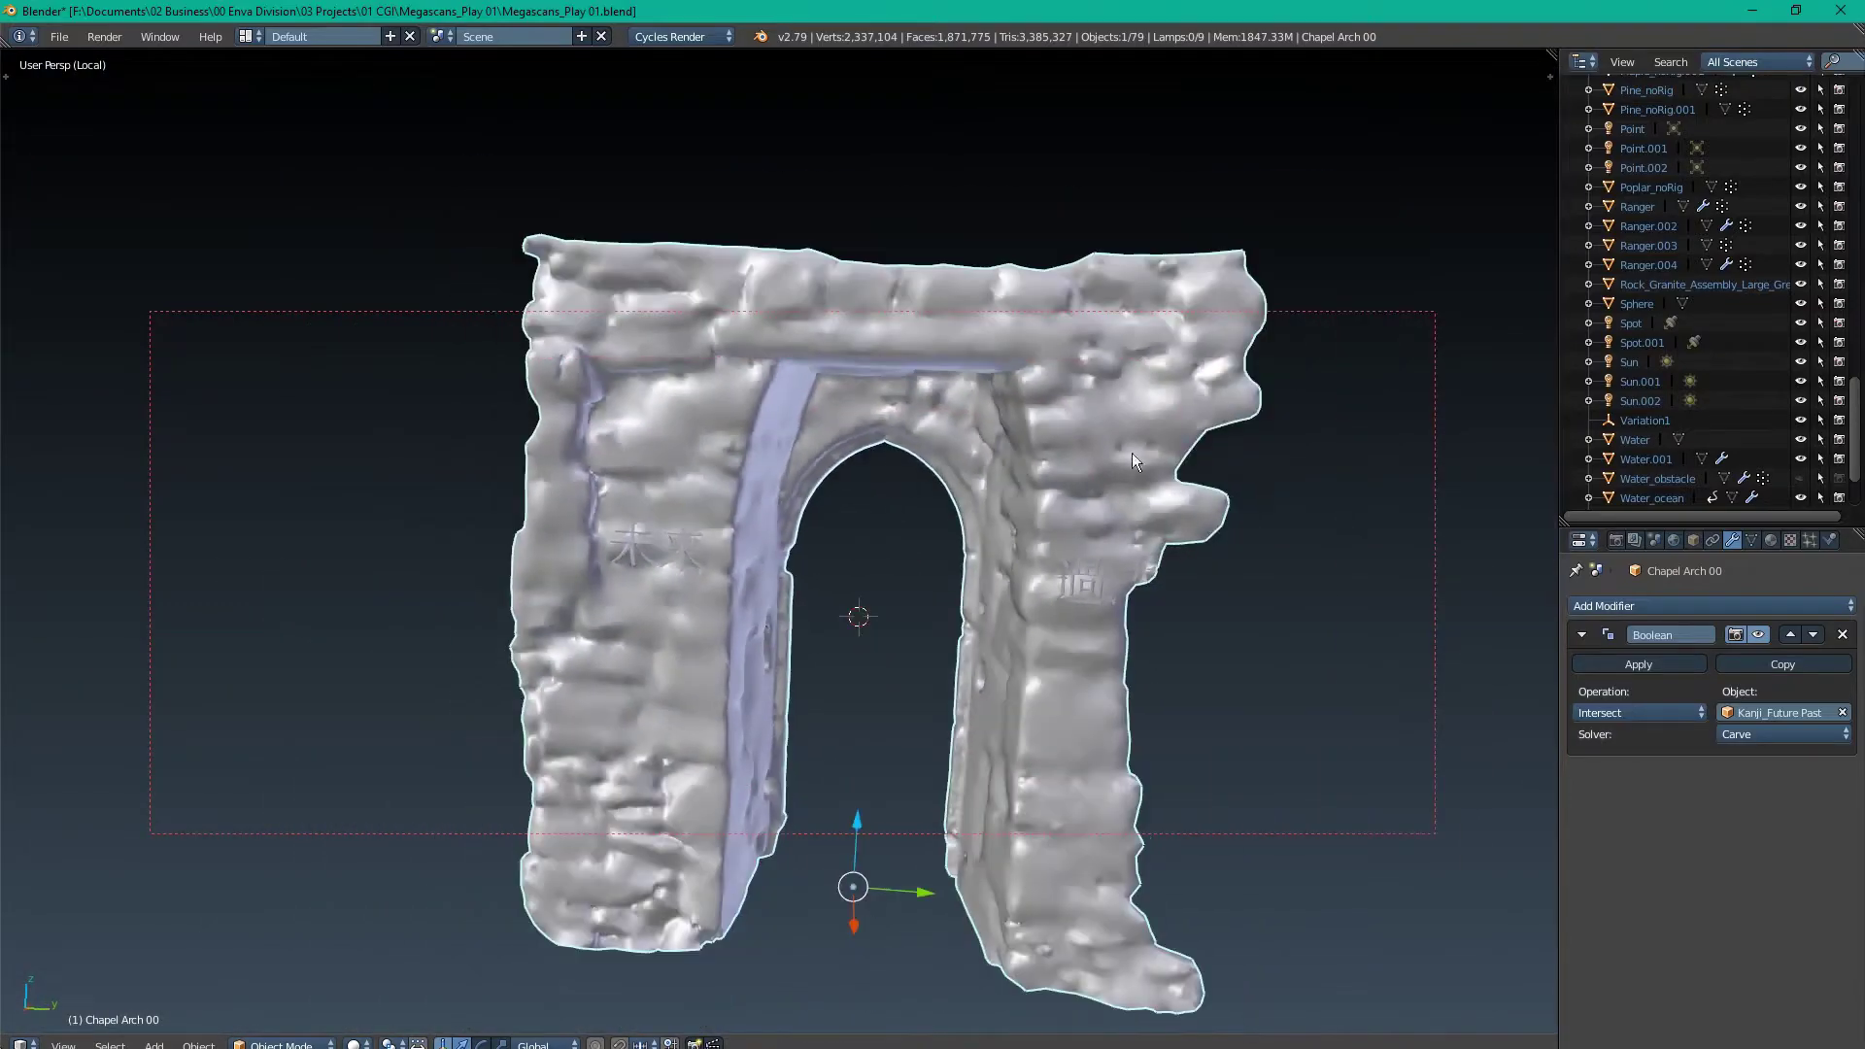
middle_drag(1132, 453, 960, 387)
scroll(981, 390, up, 3)
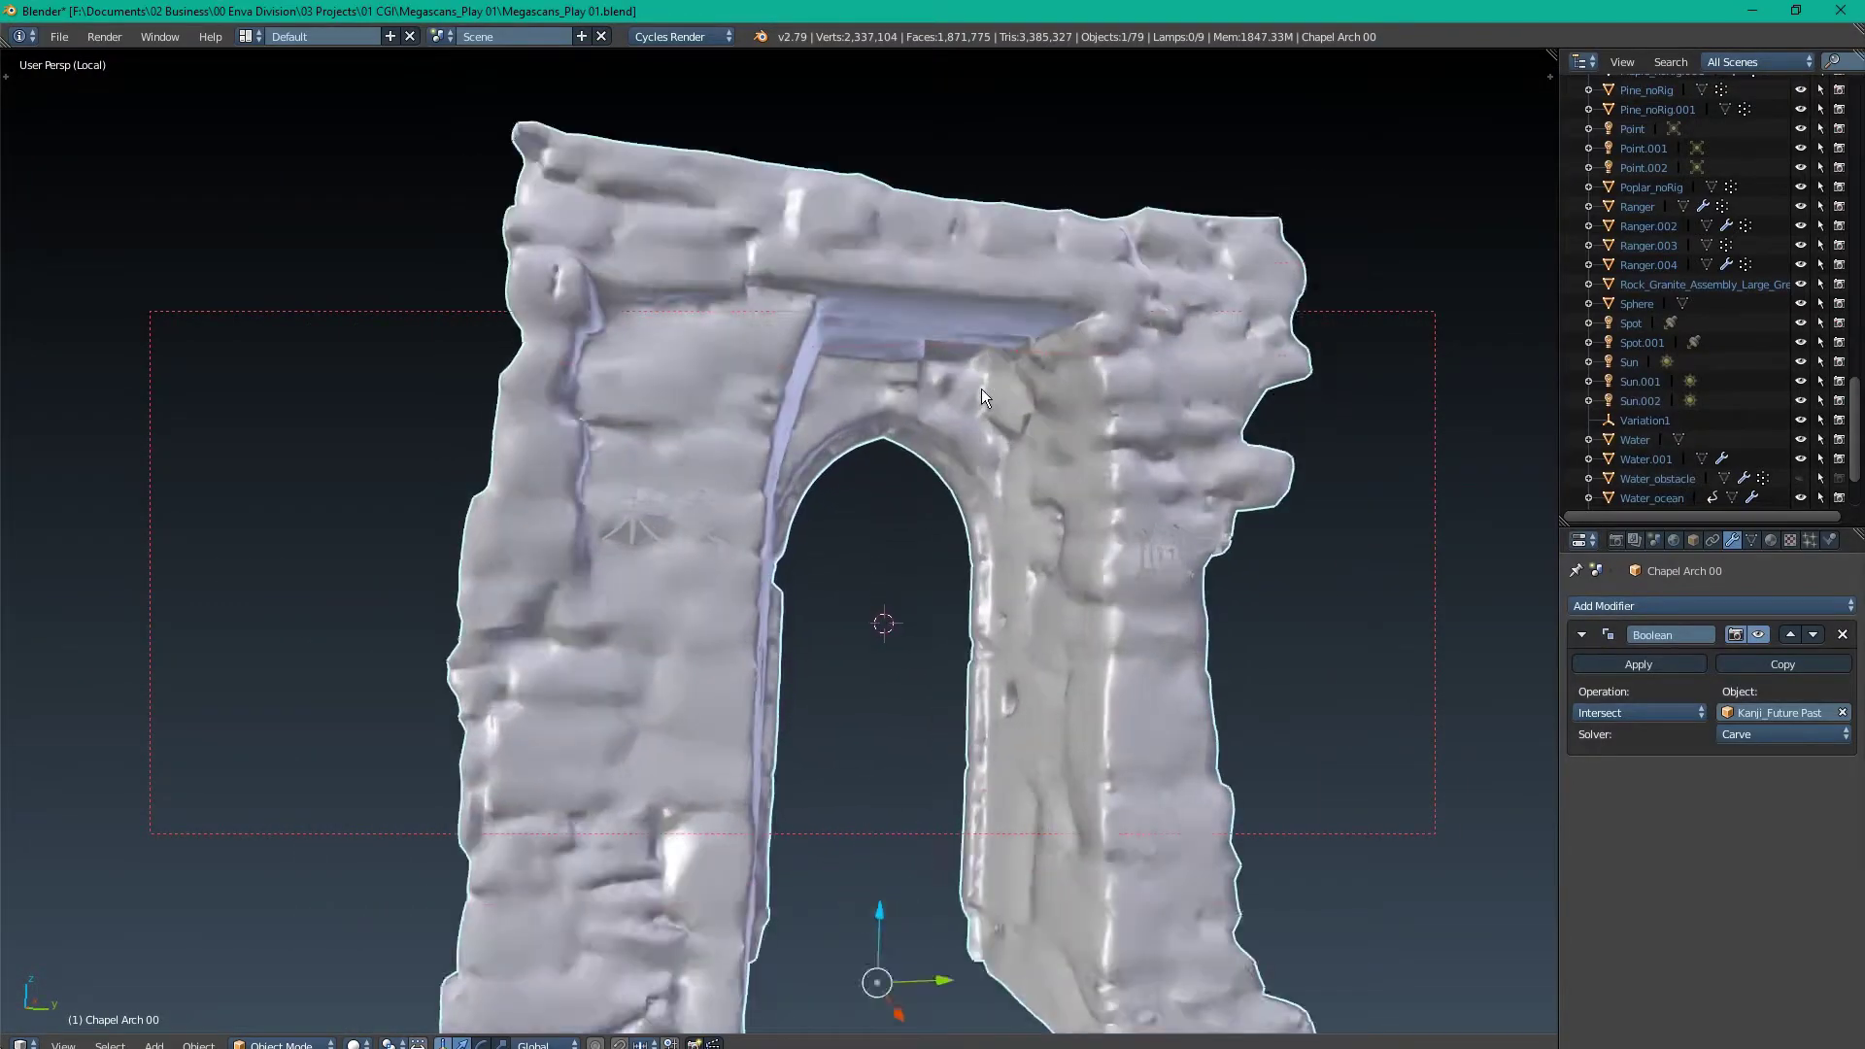
scroll(981, 389, up, 2)
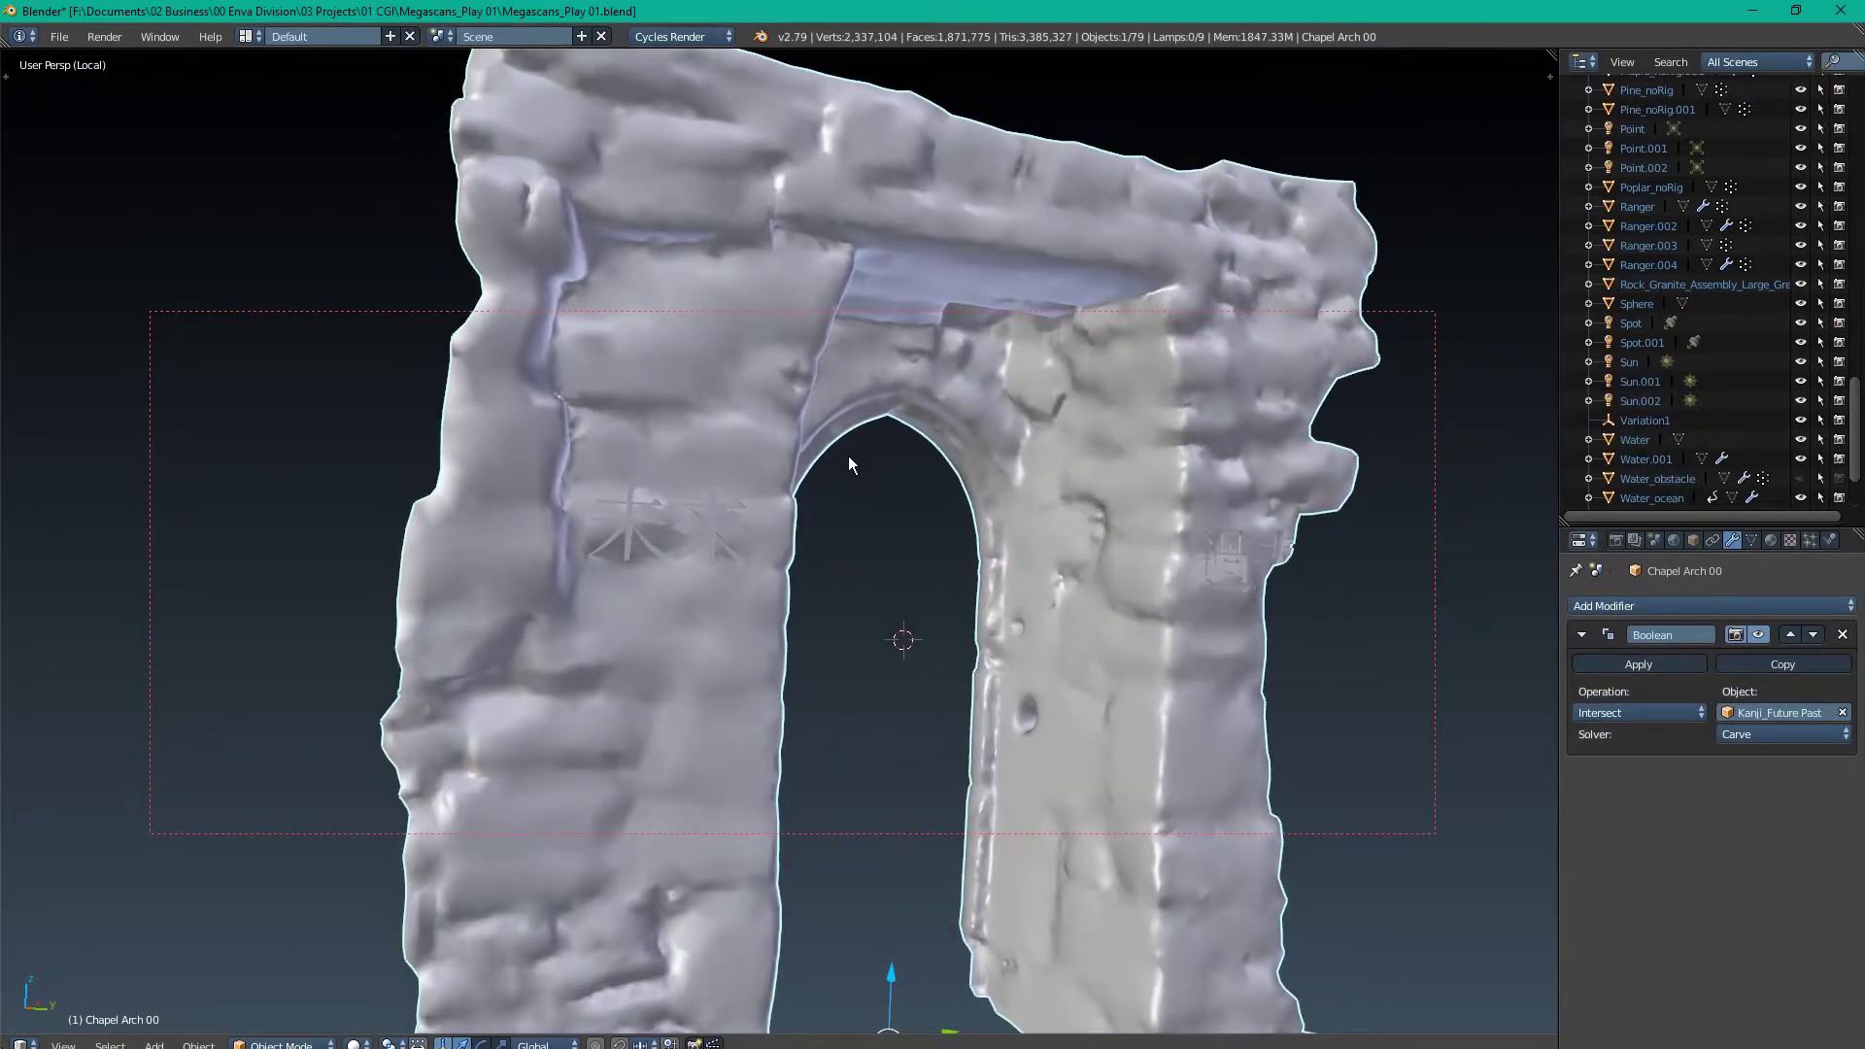
key(shift+z)
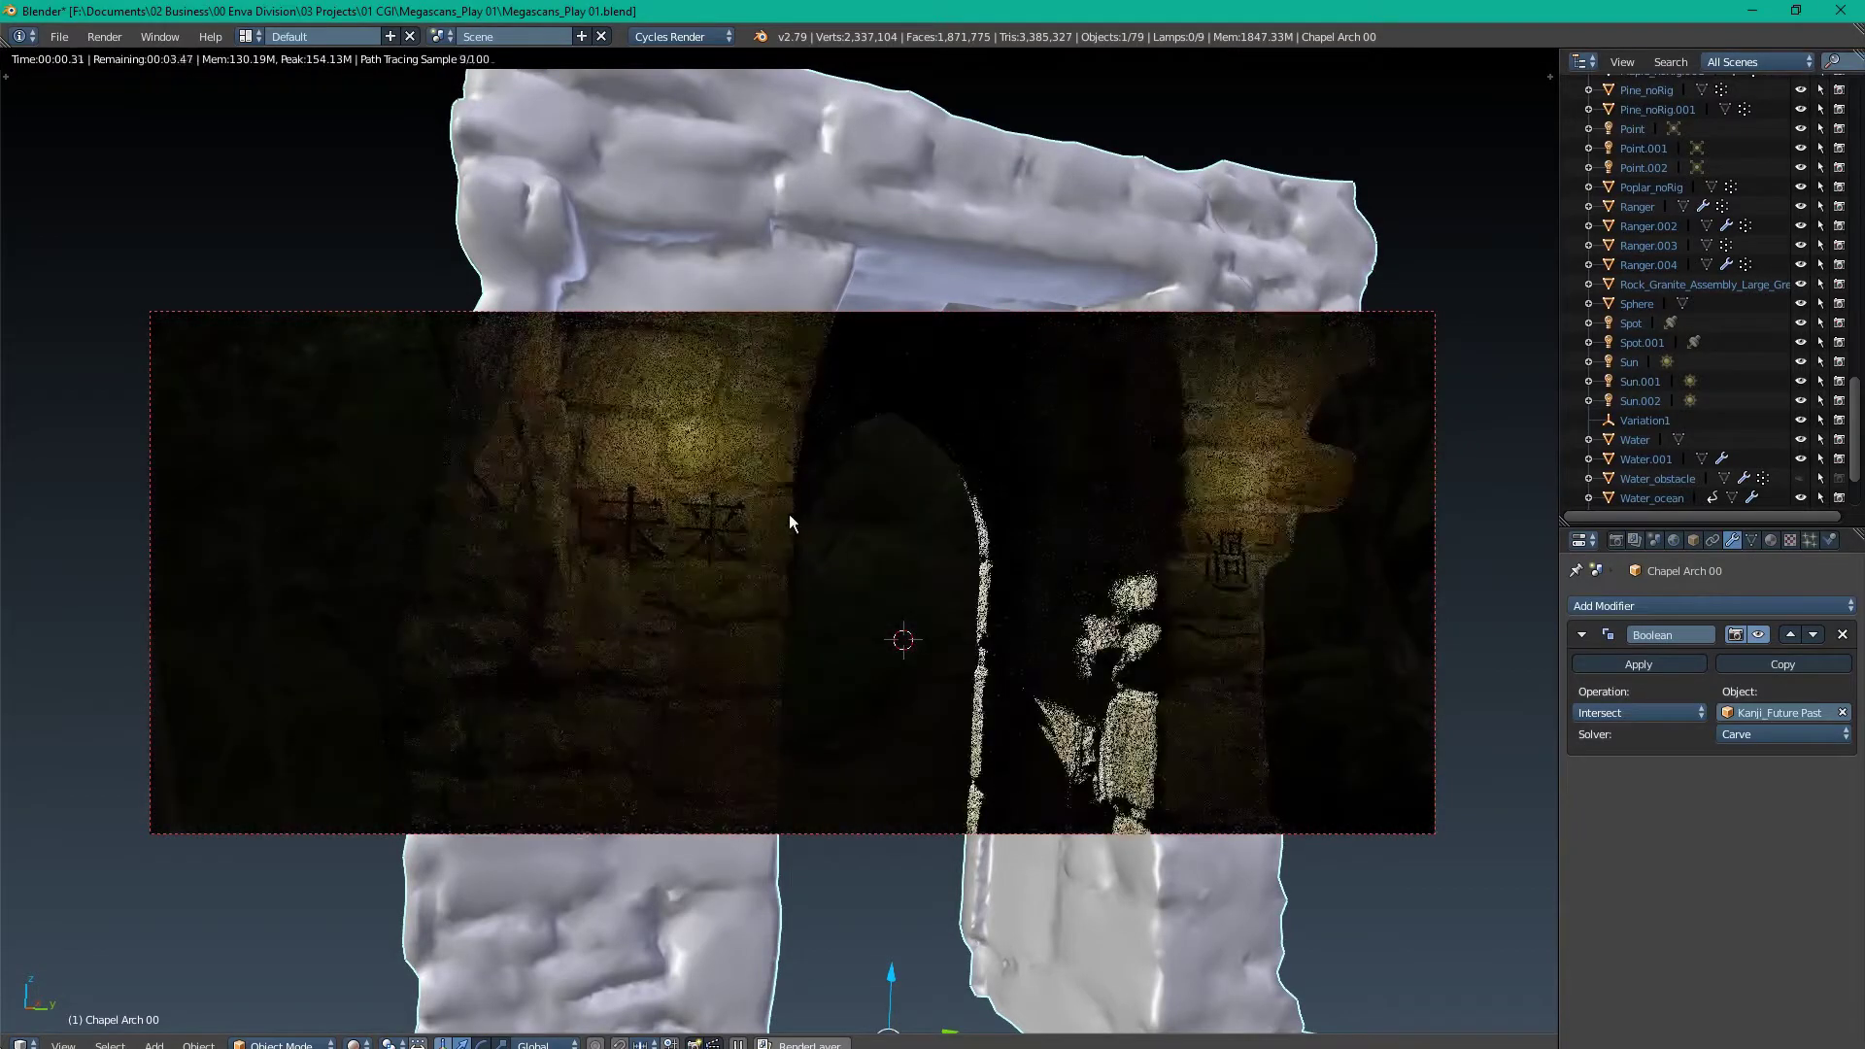
Step: Adjust the rendered arch preview, jump to the camera shot, and return to solid shading
mouse_move(789, 514)
middle_down()
mouse_move(1074, 589)
mouse_move(1116, 546)
middle_up()
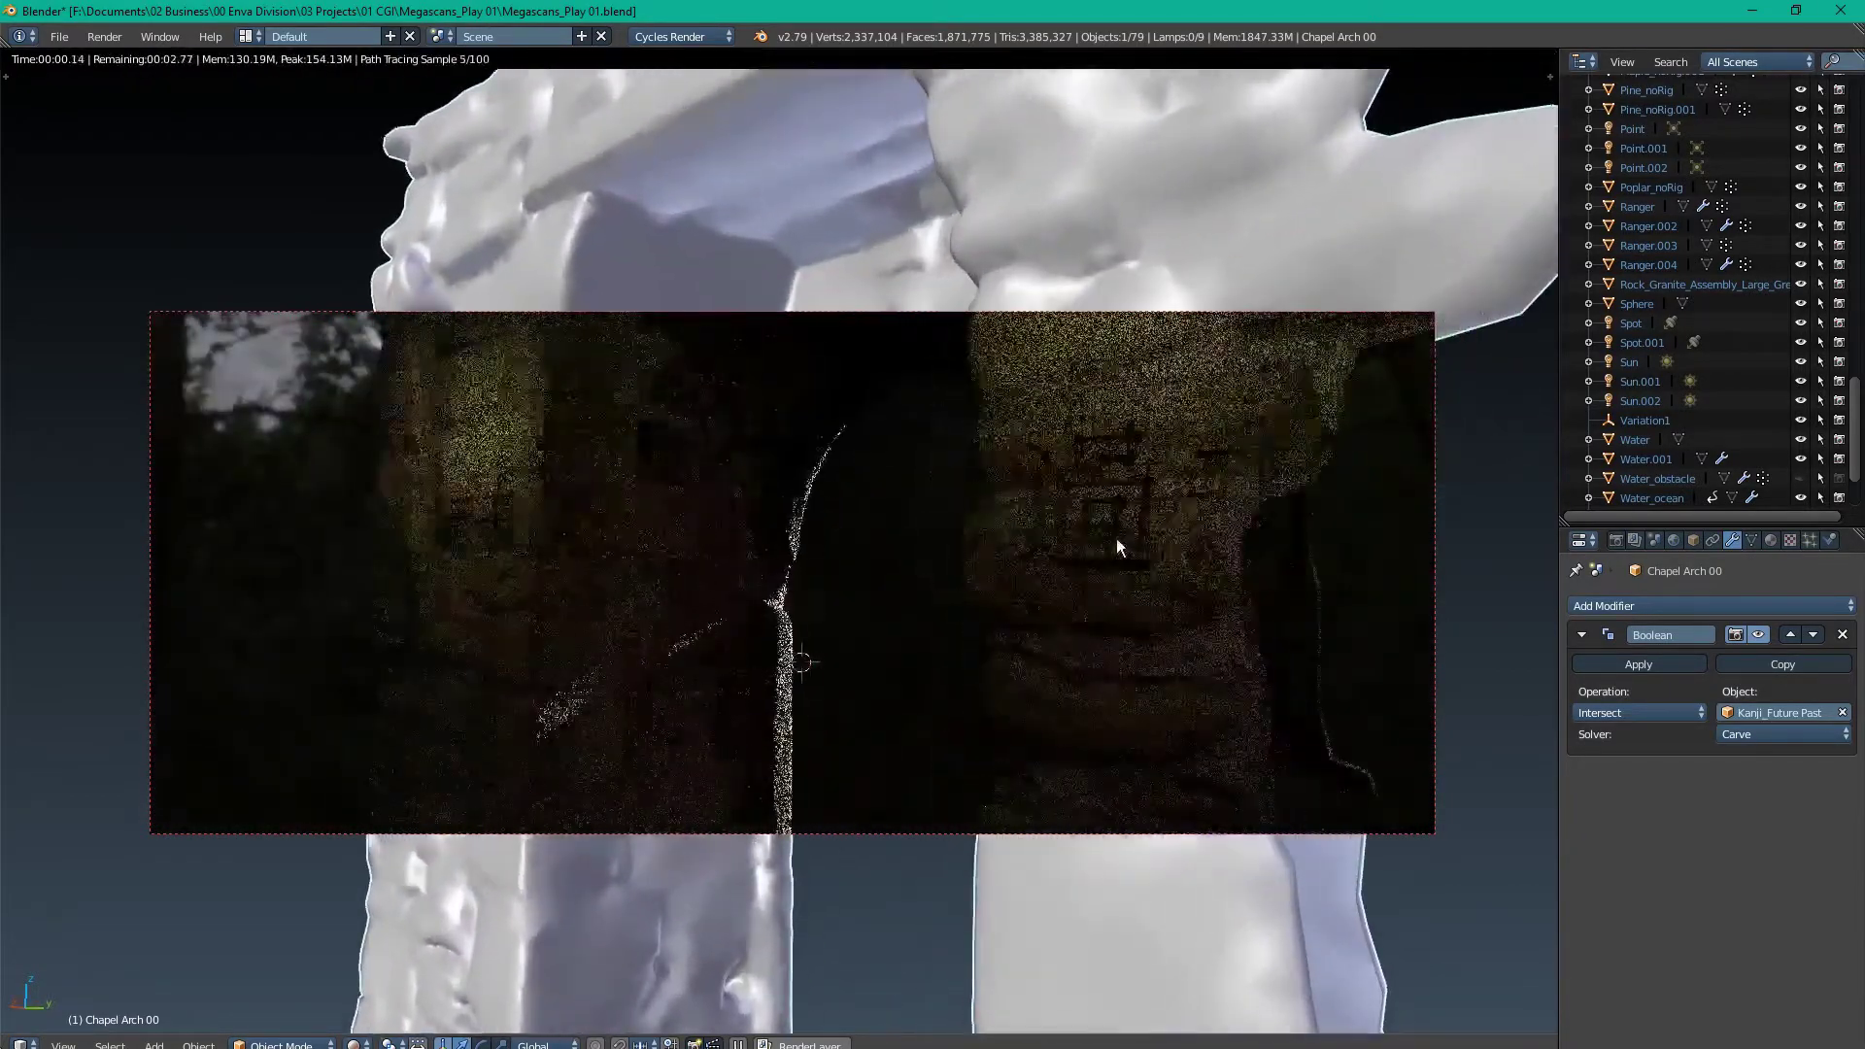
key(KP_0)
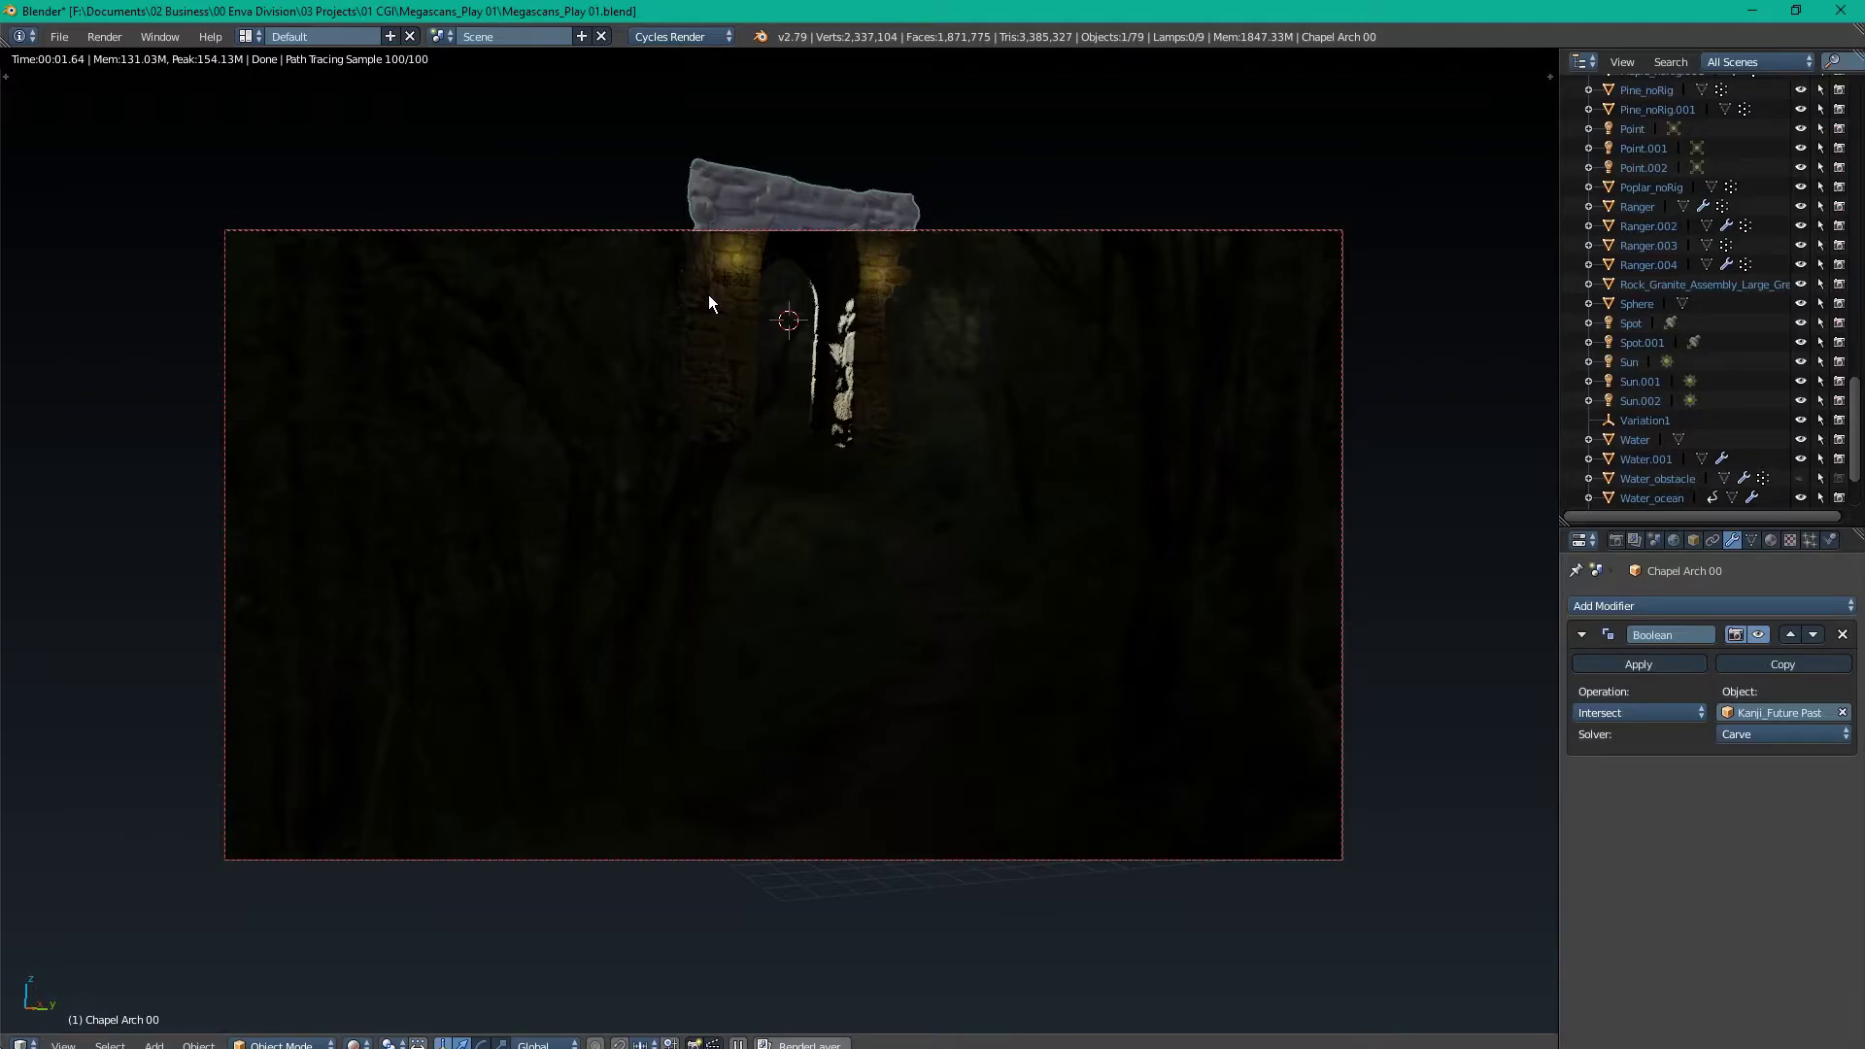
key(shift+z)
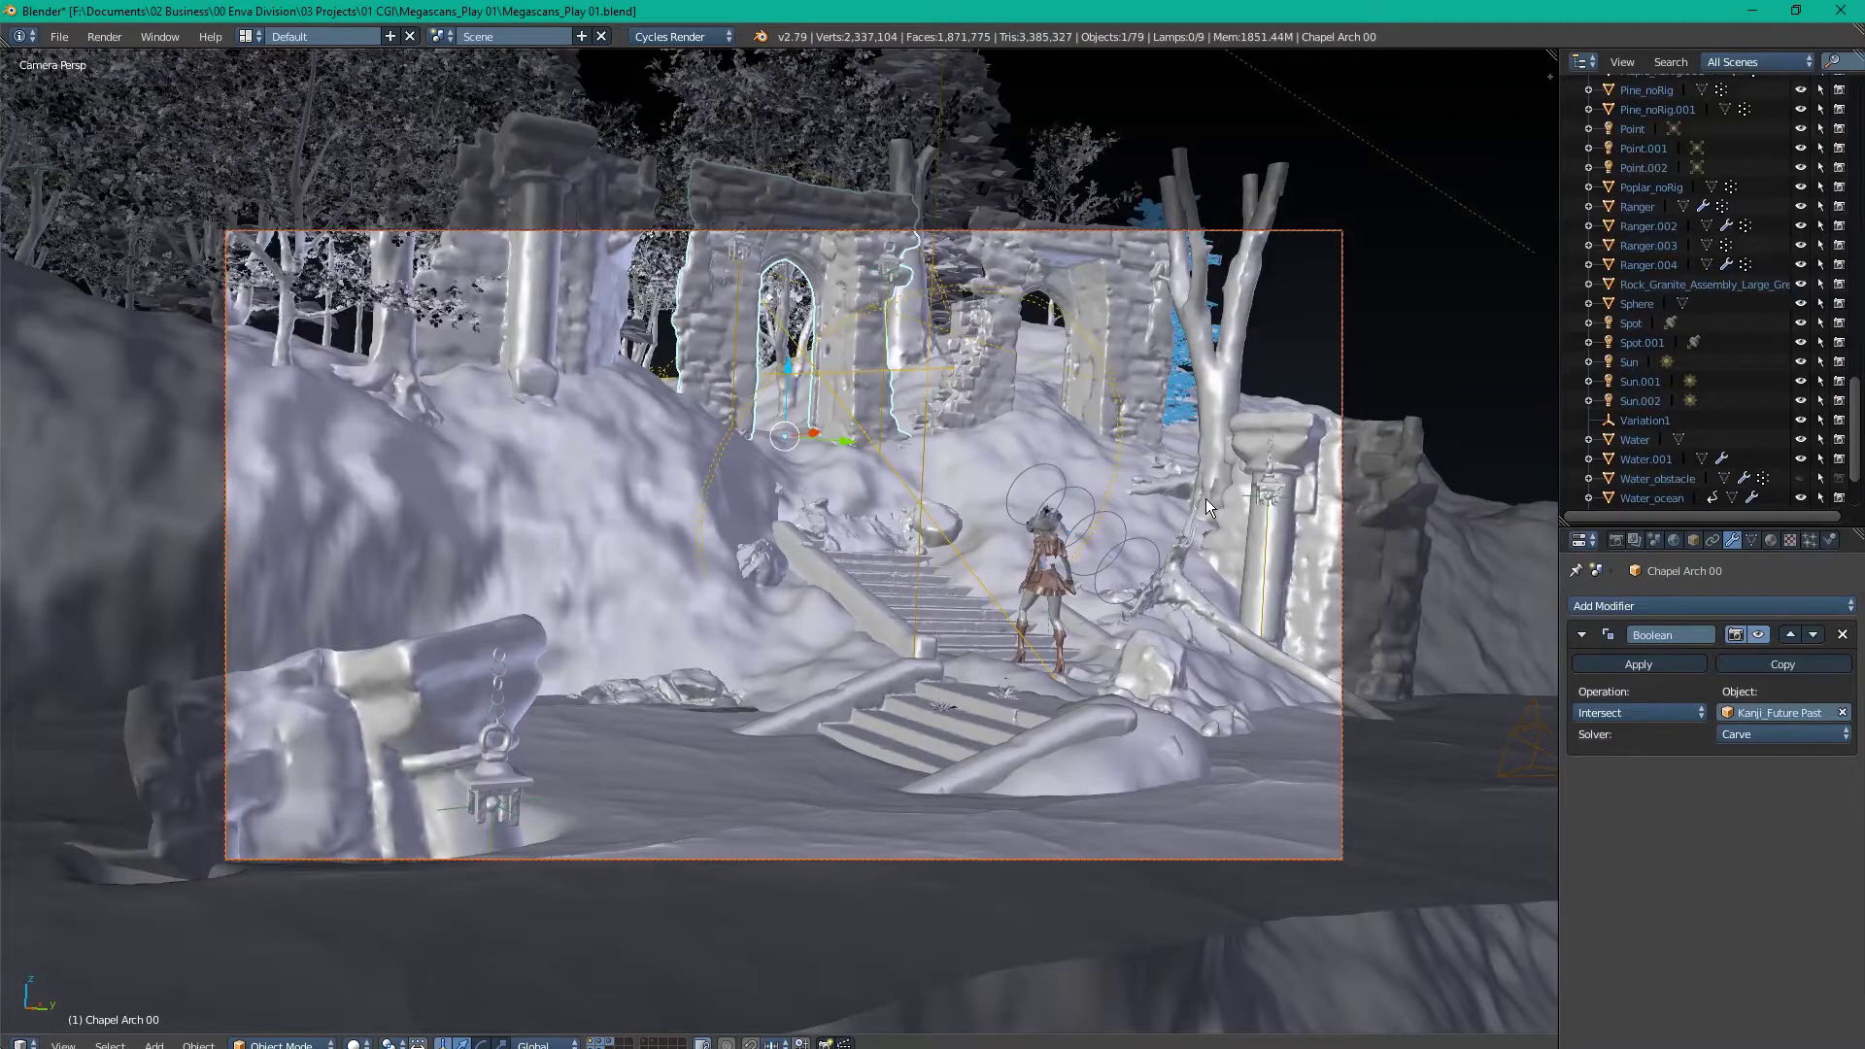
Step: Compare the scene camera set to 00 Camera 01 and 00 Camera, settling on 00 Camera 01
click(1653, 540)
click(1721, 631)
click(1729, 678)
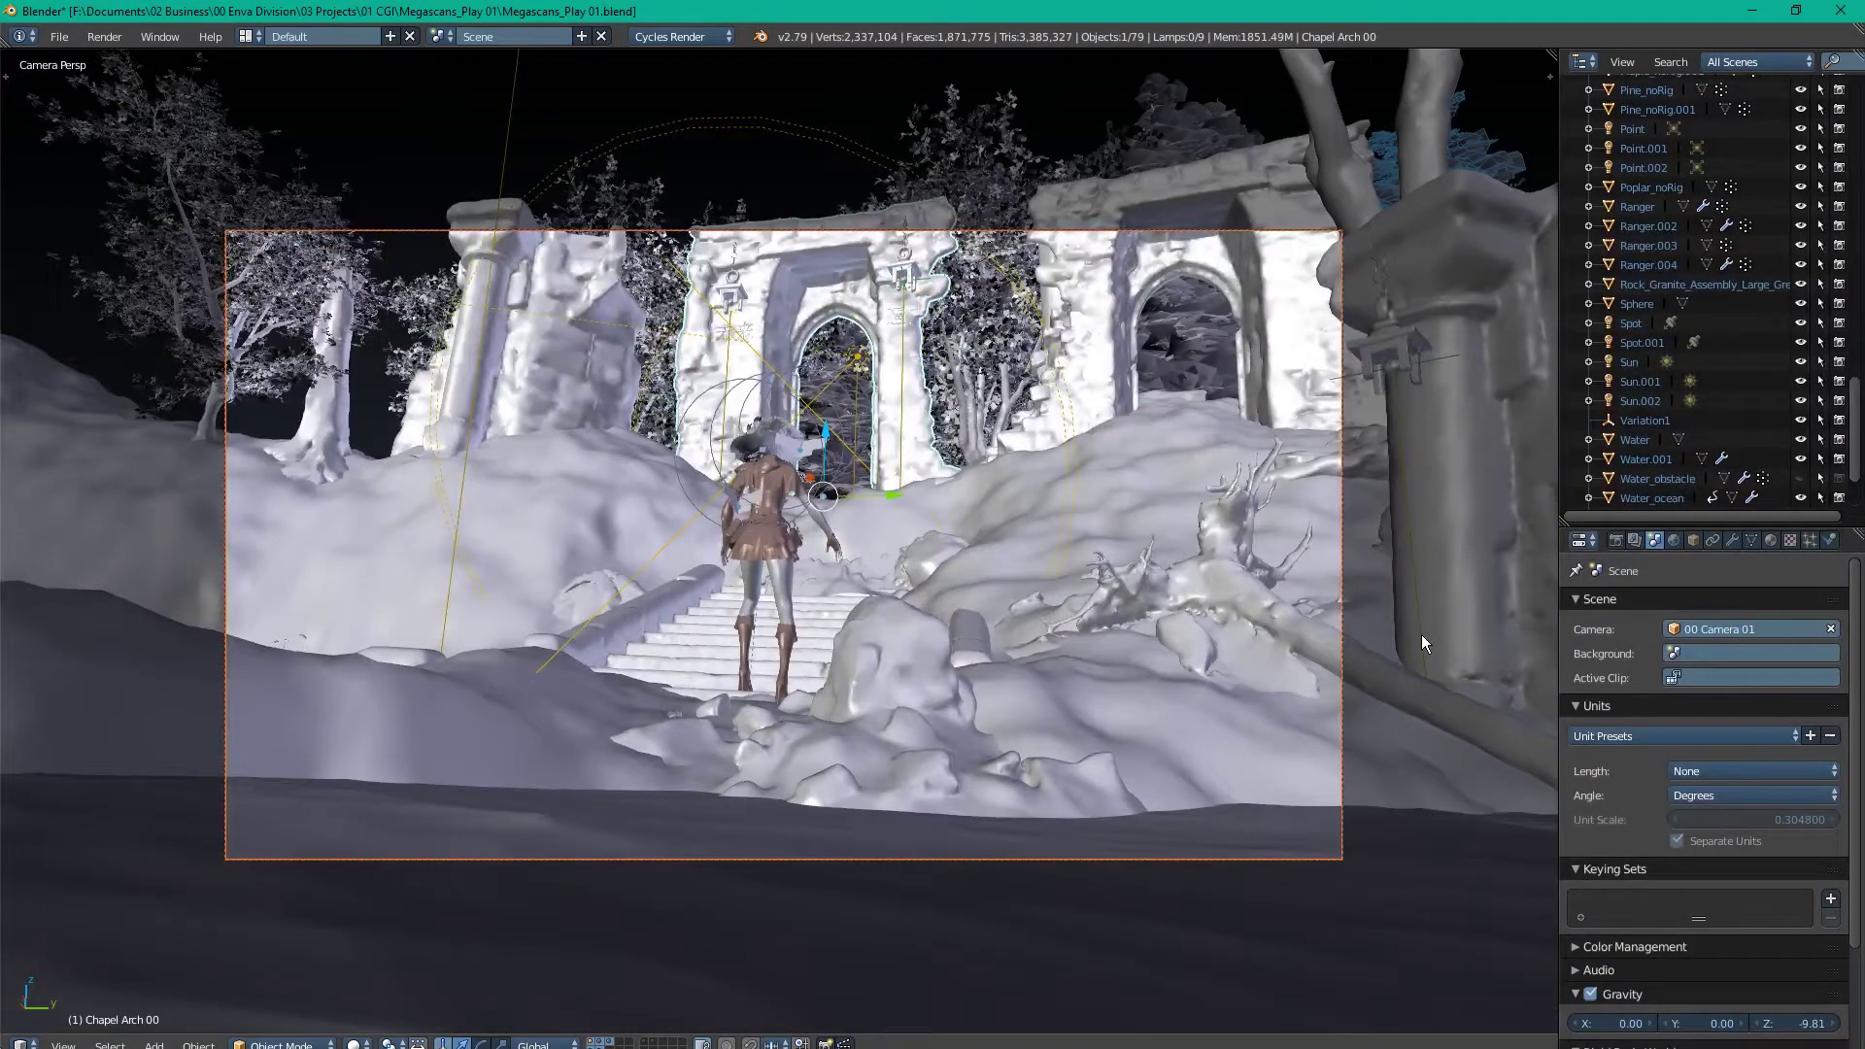
click(1727, 630)
click(1730, 655)
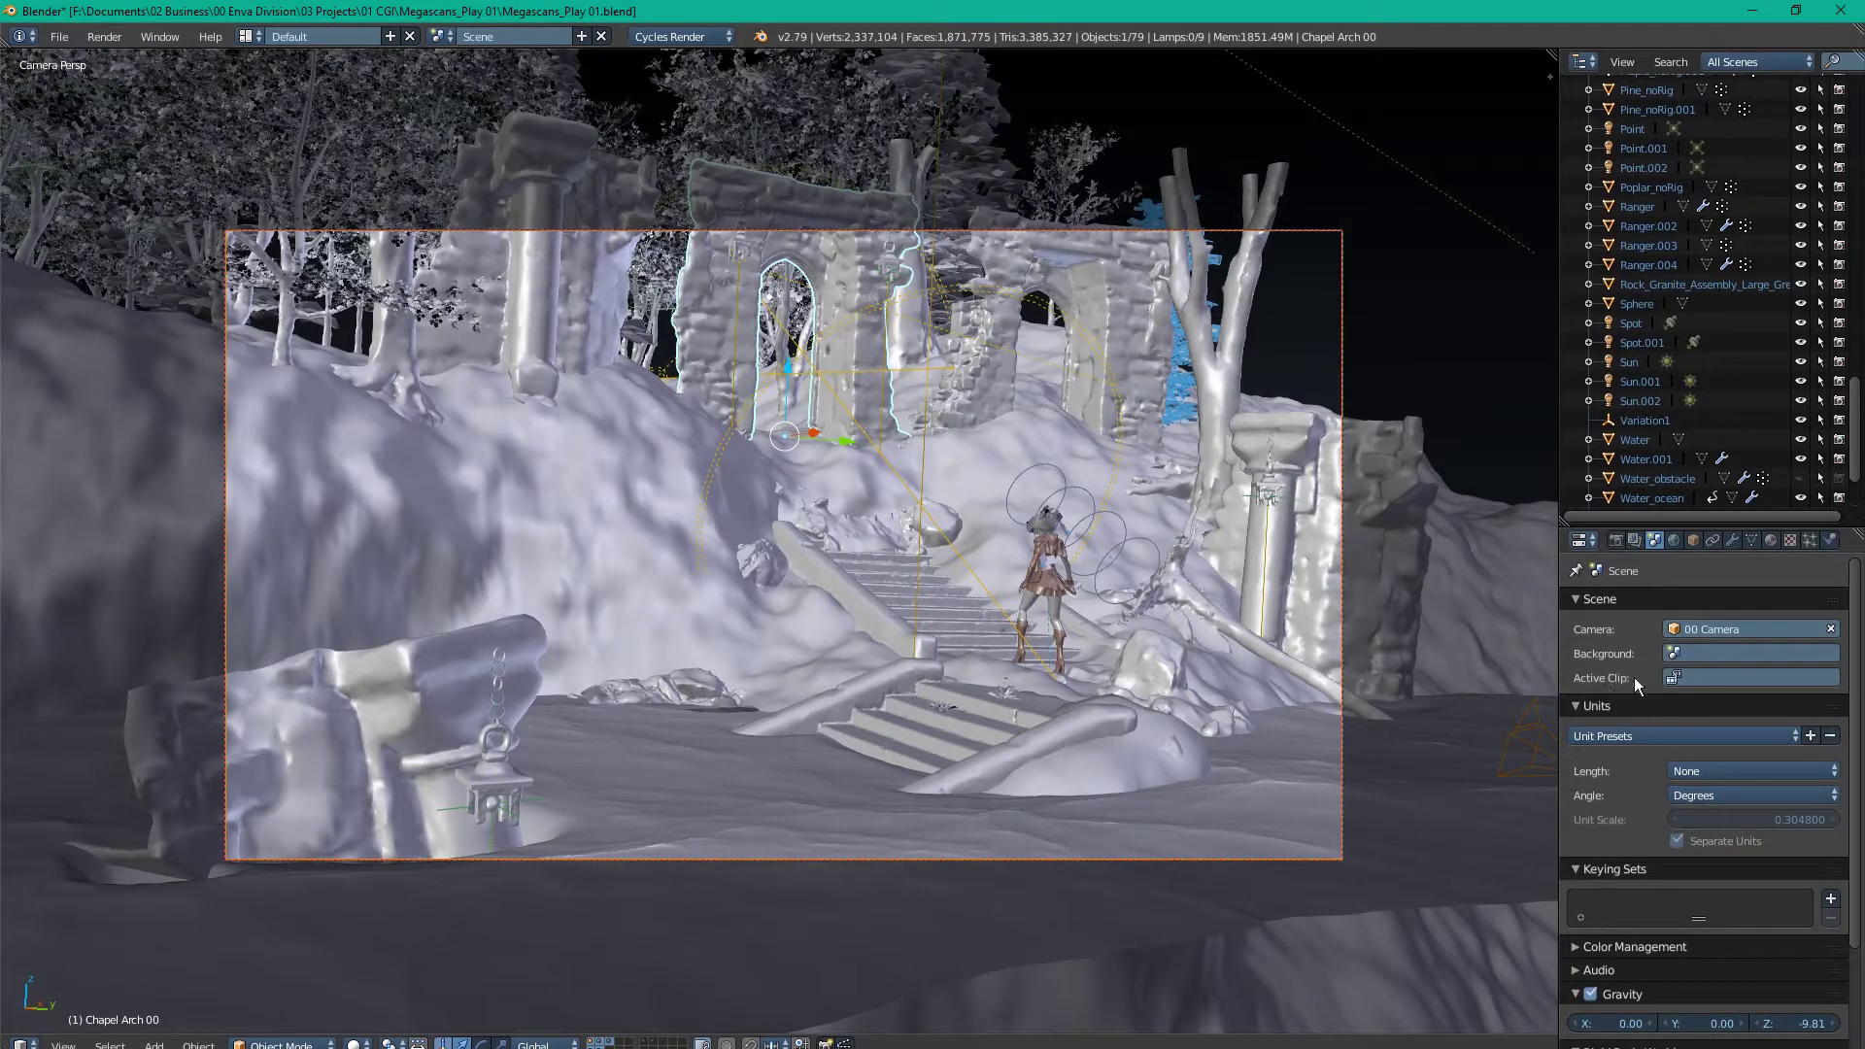
click(1736, 631)
click(1729, 678)
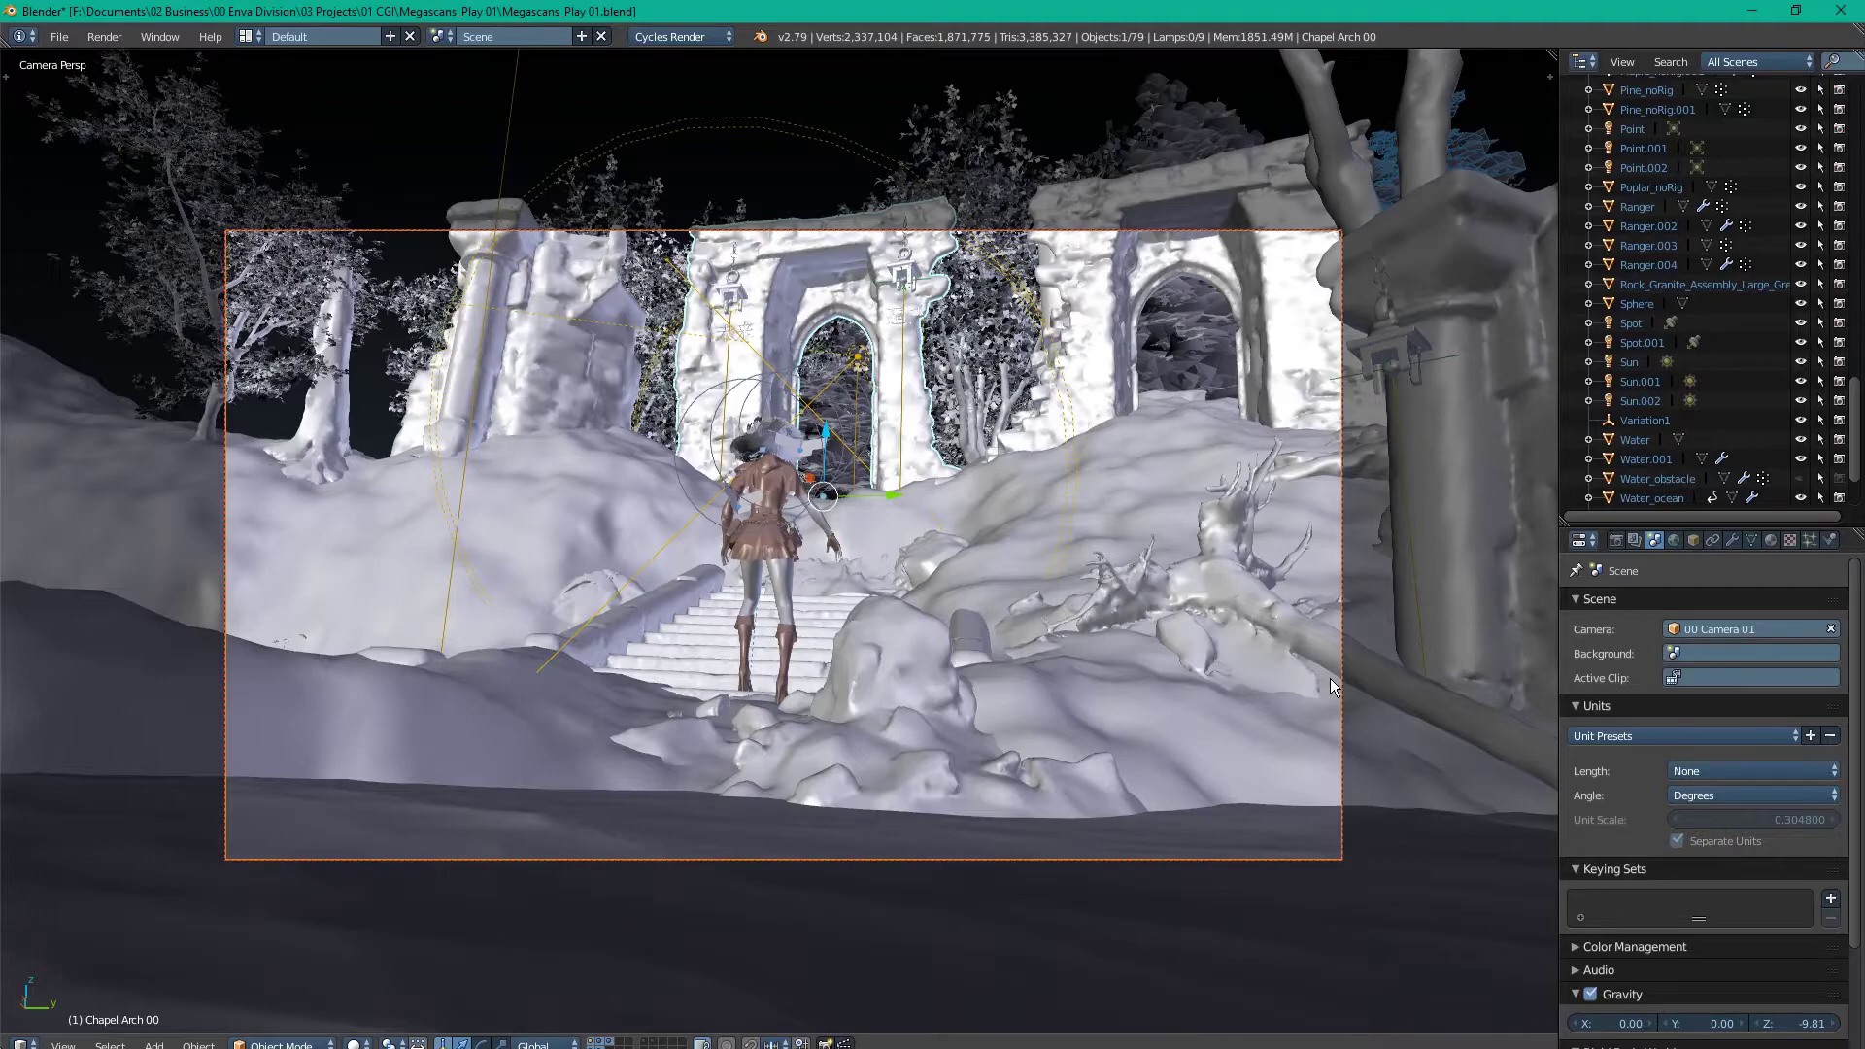
scroll(863, 493, up, 2)
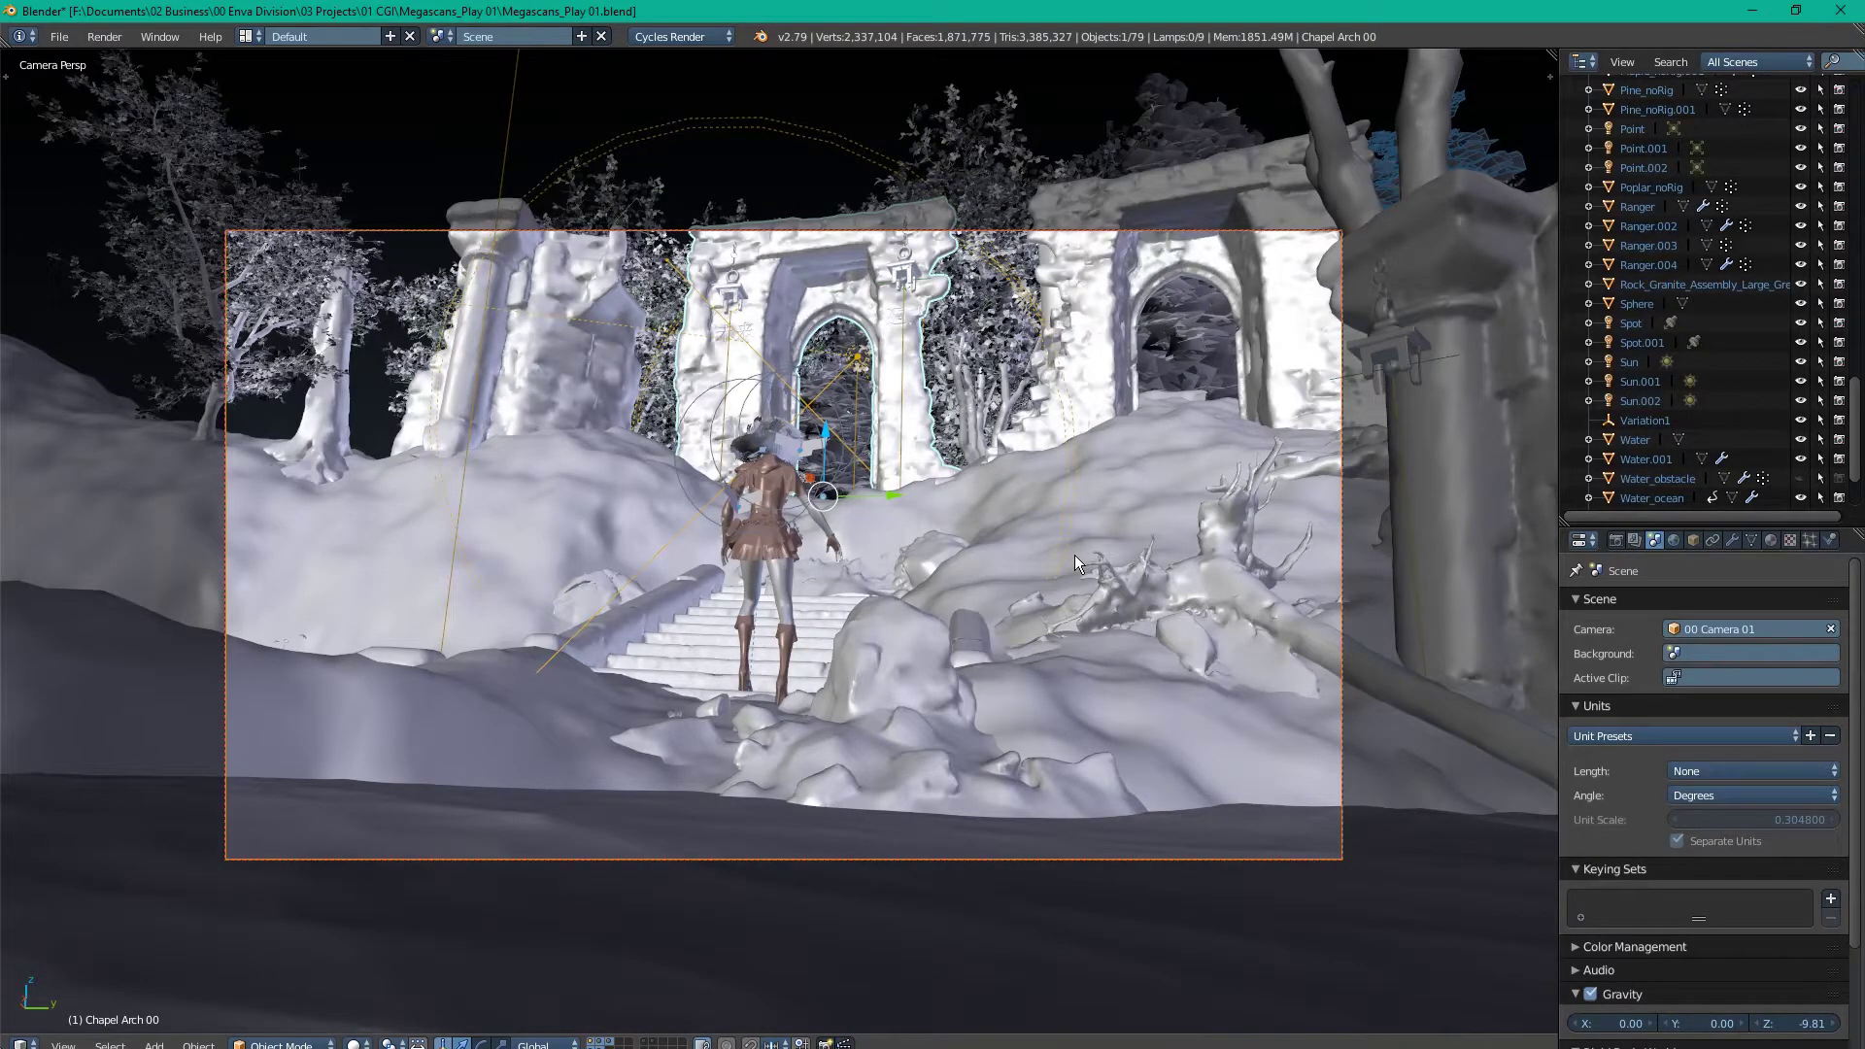
middle_drag(1075, 556, 981, 716)
Step: Select the Water_ocean plane and show its Ocean modifier (Resolution 15, Choppiness 10.00)
right_click(1060, 752)
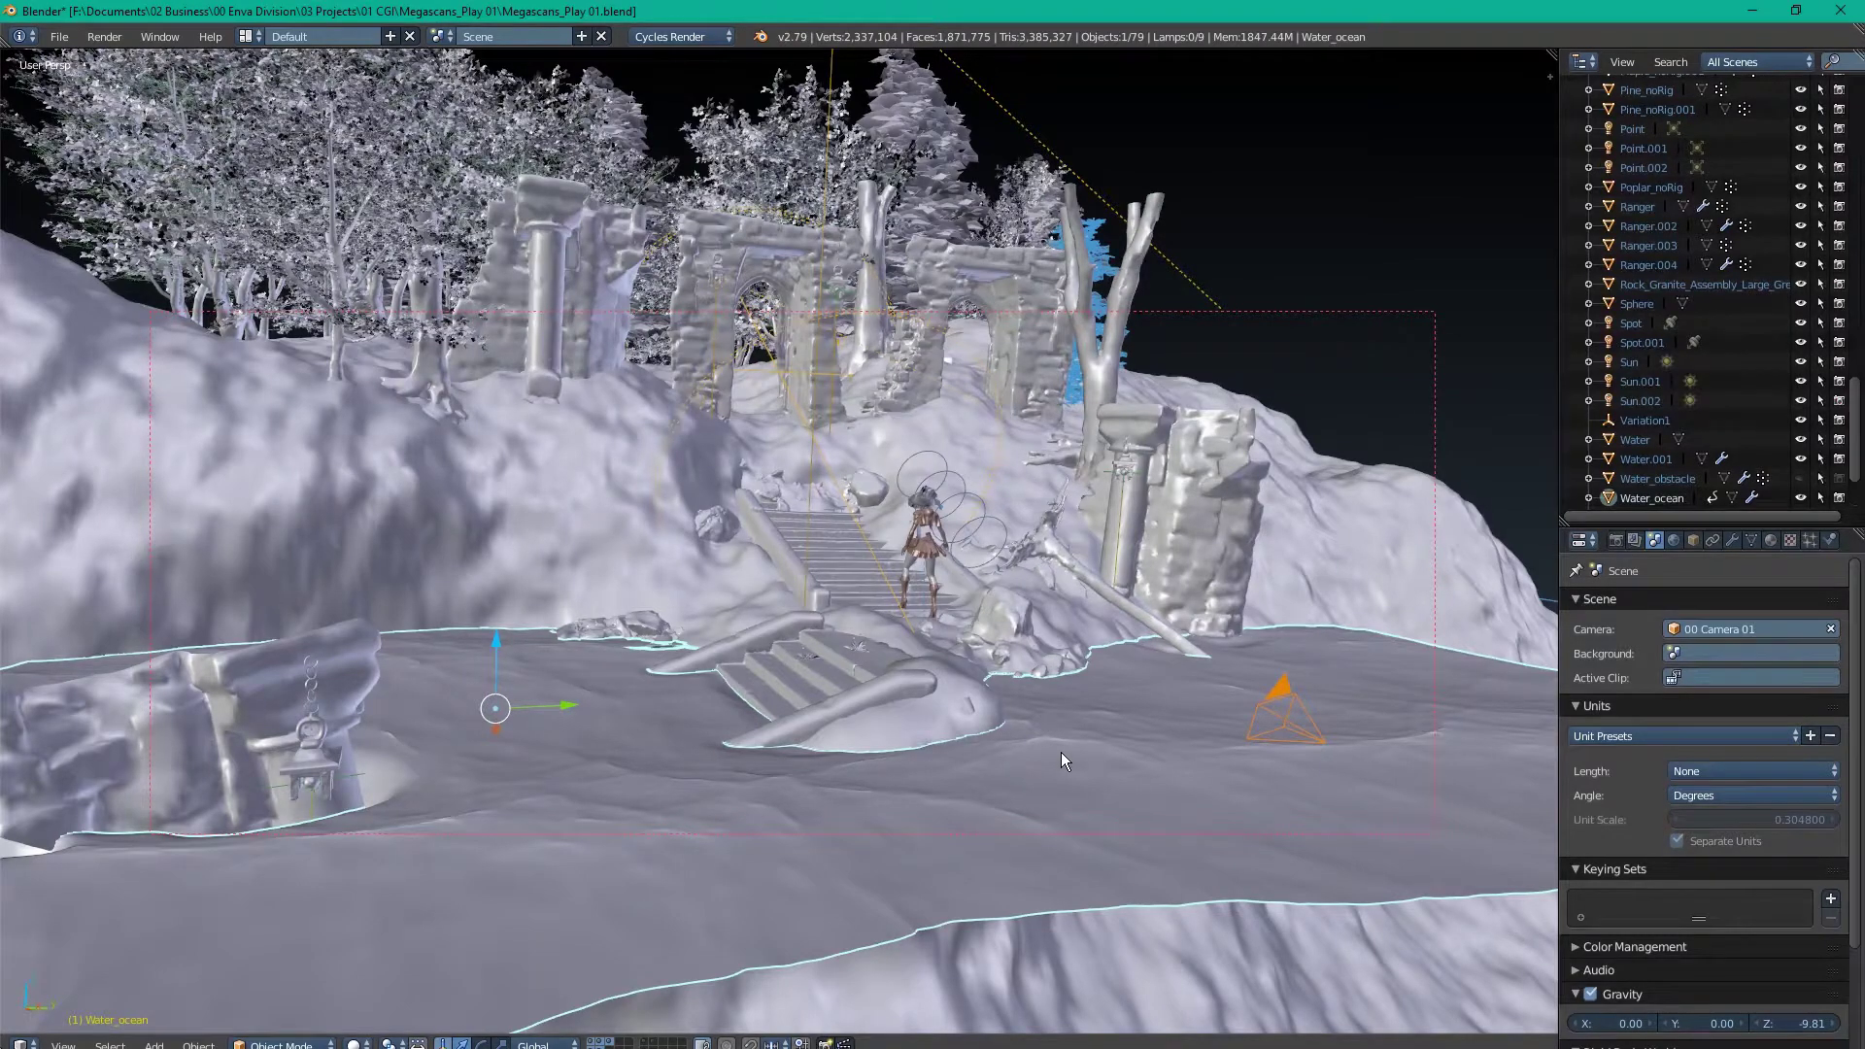
click(1732, 541)
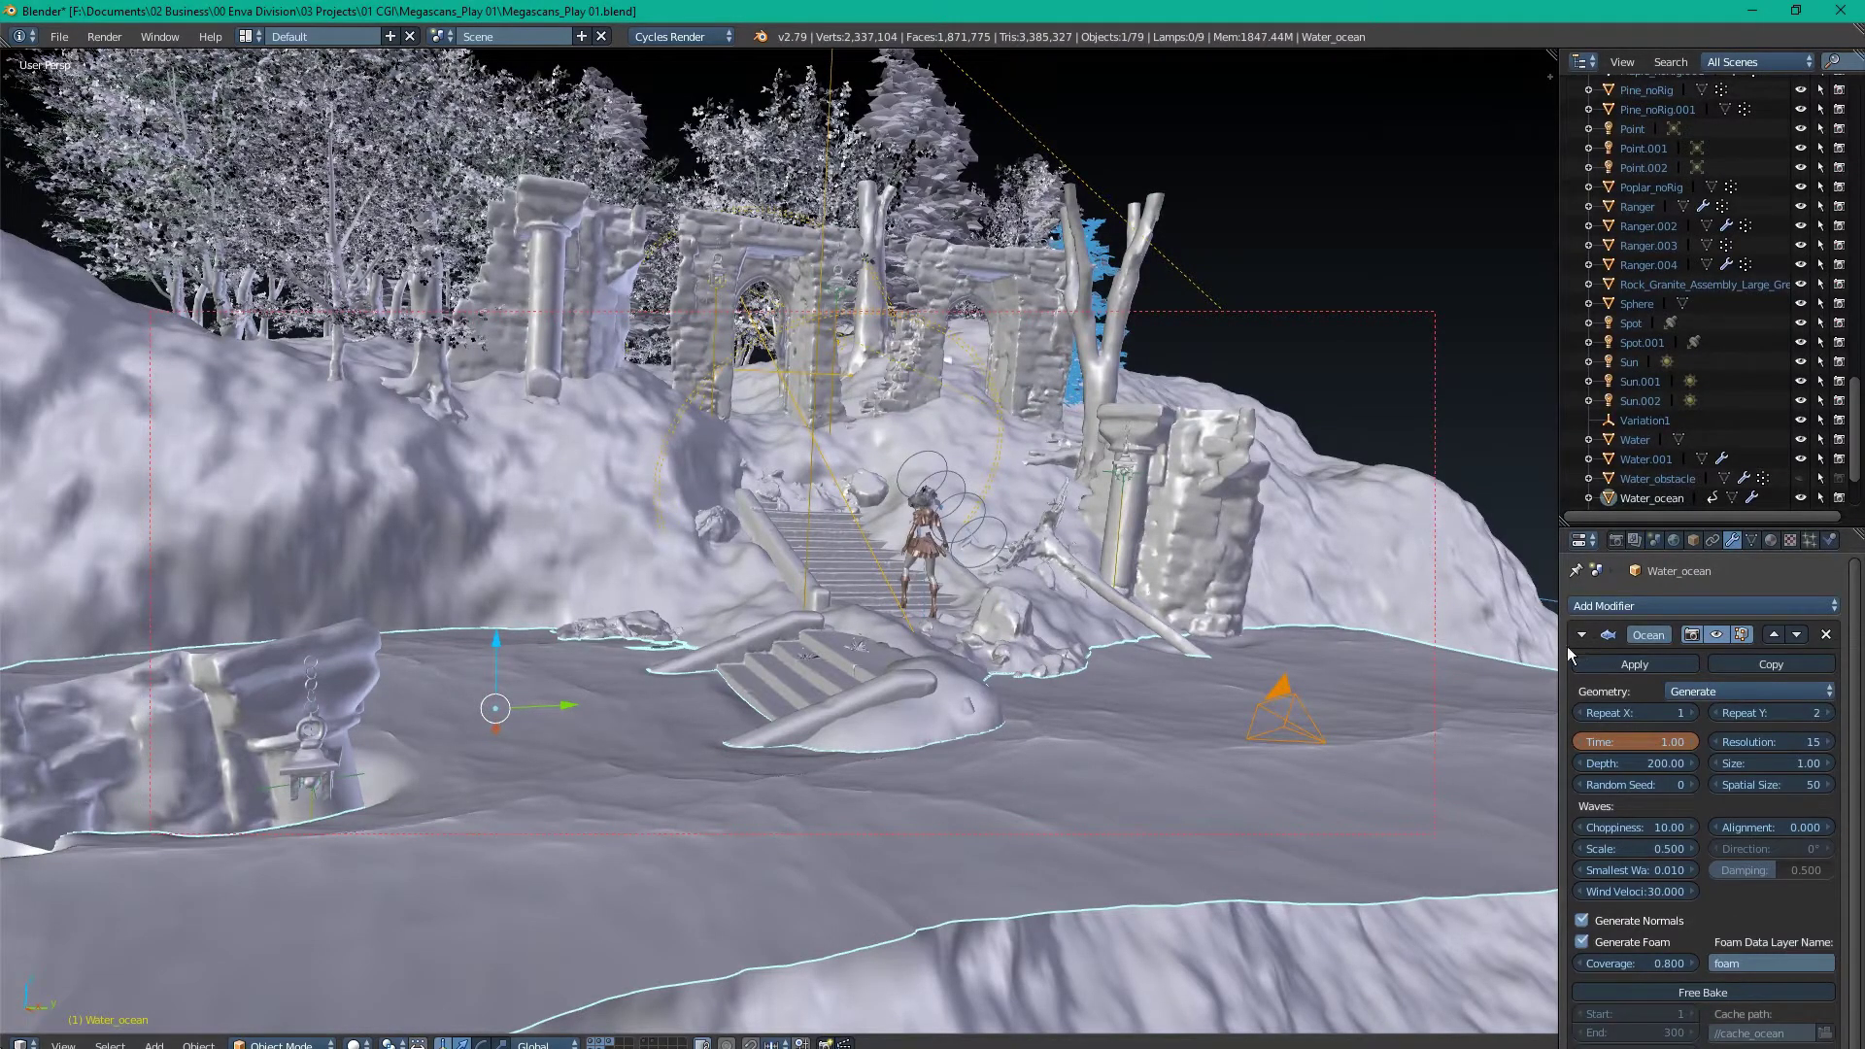
middle_drag(1544, 667, 1281, 736)
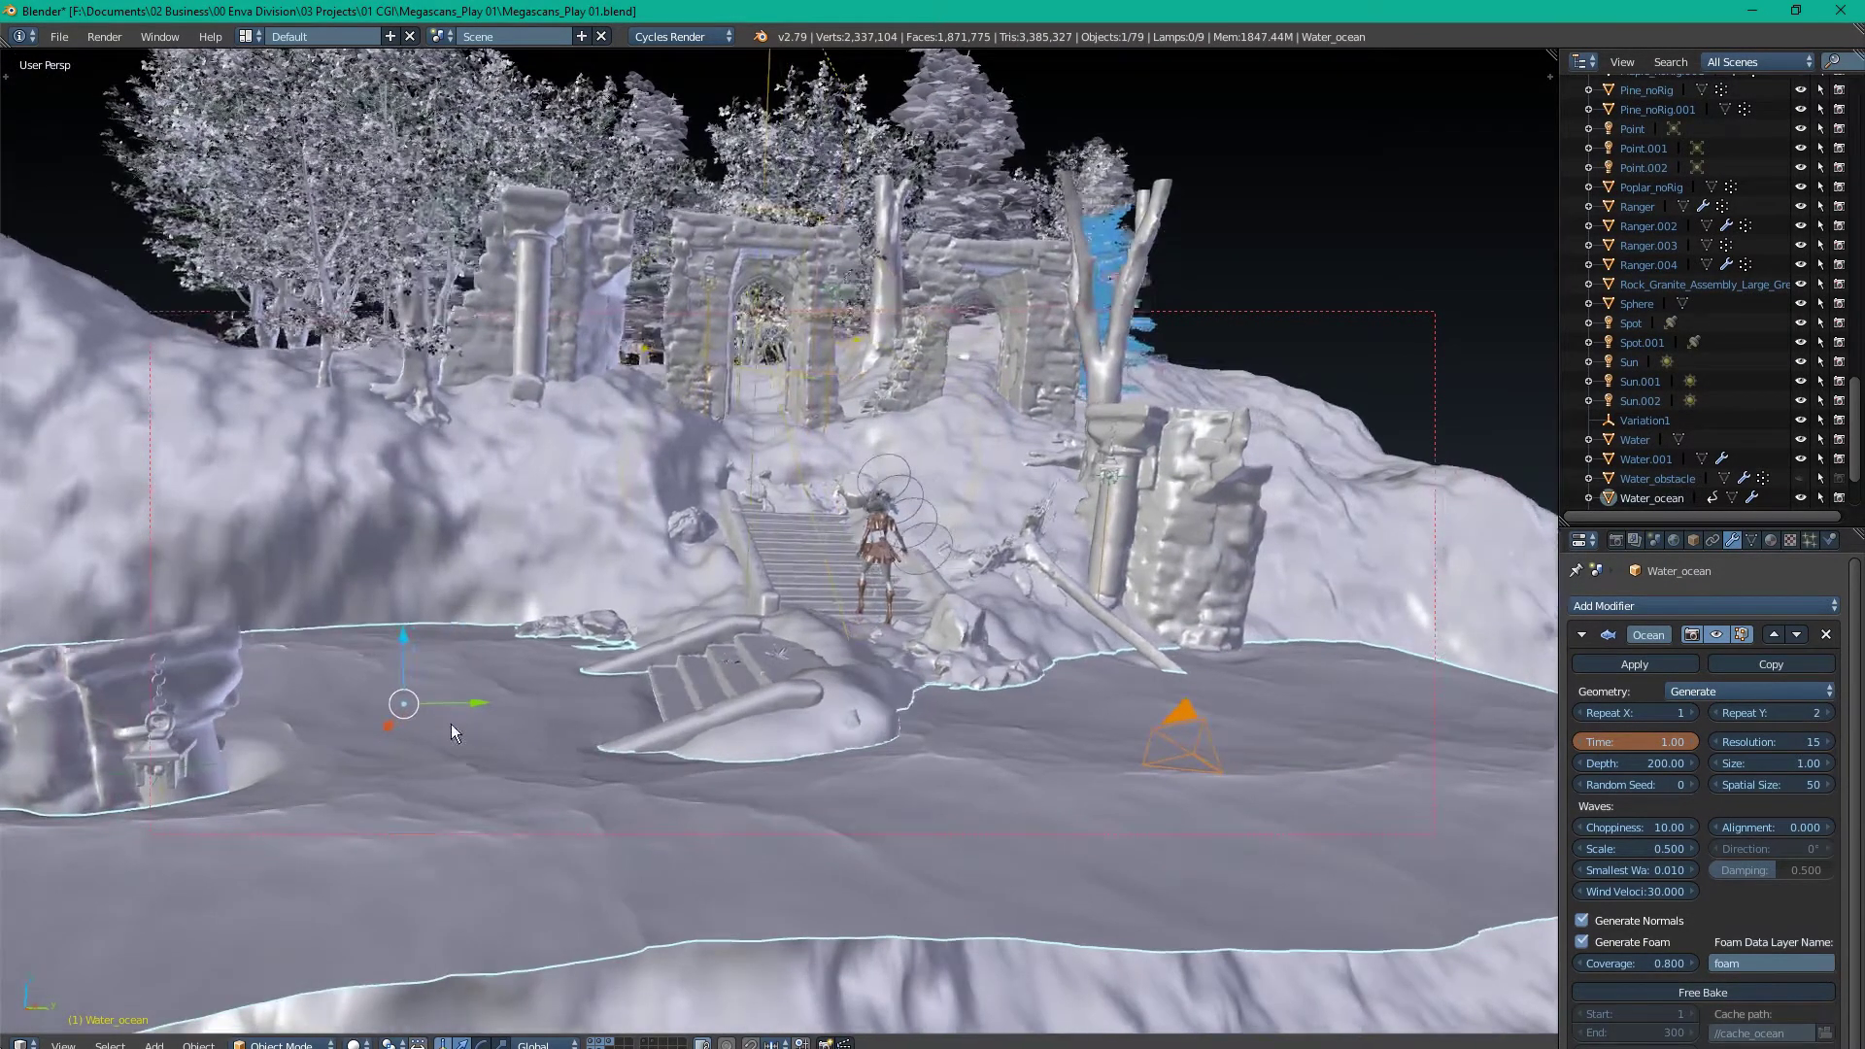
Step: Orbit around the ruins and stairs, then return to the active scene camera view
middle_drag(824, 764, 988, 778)
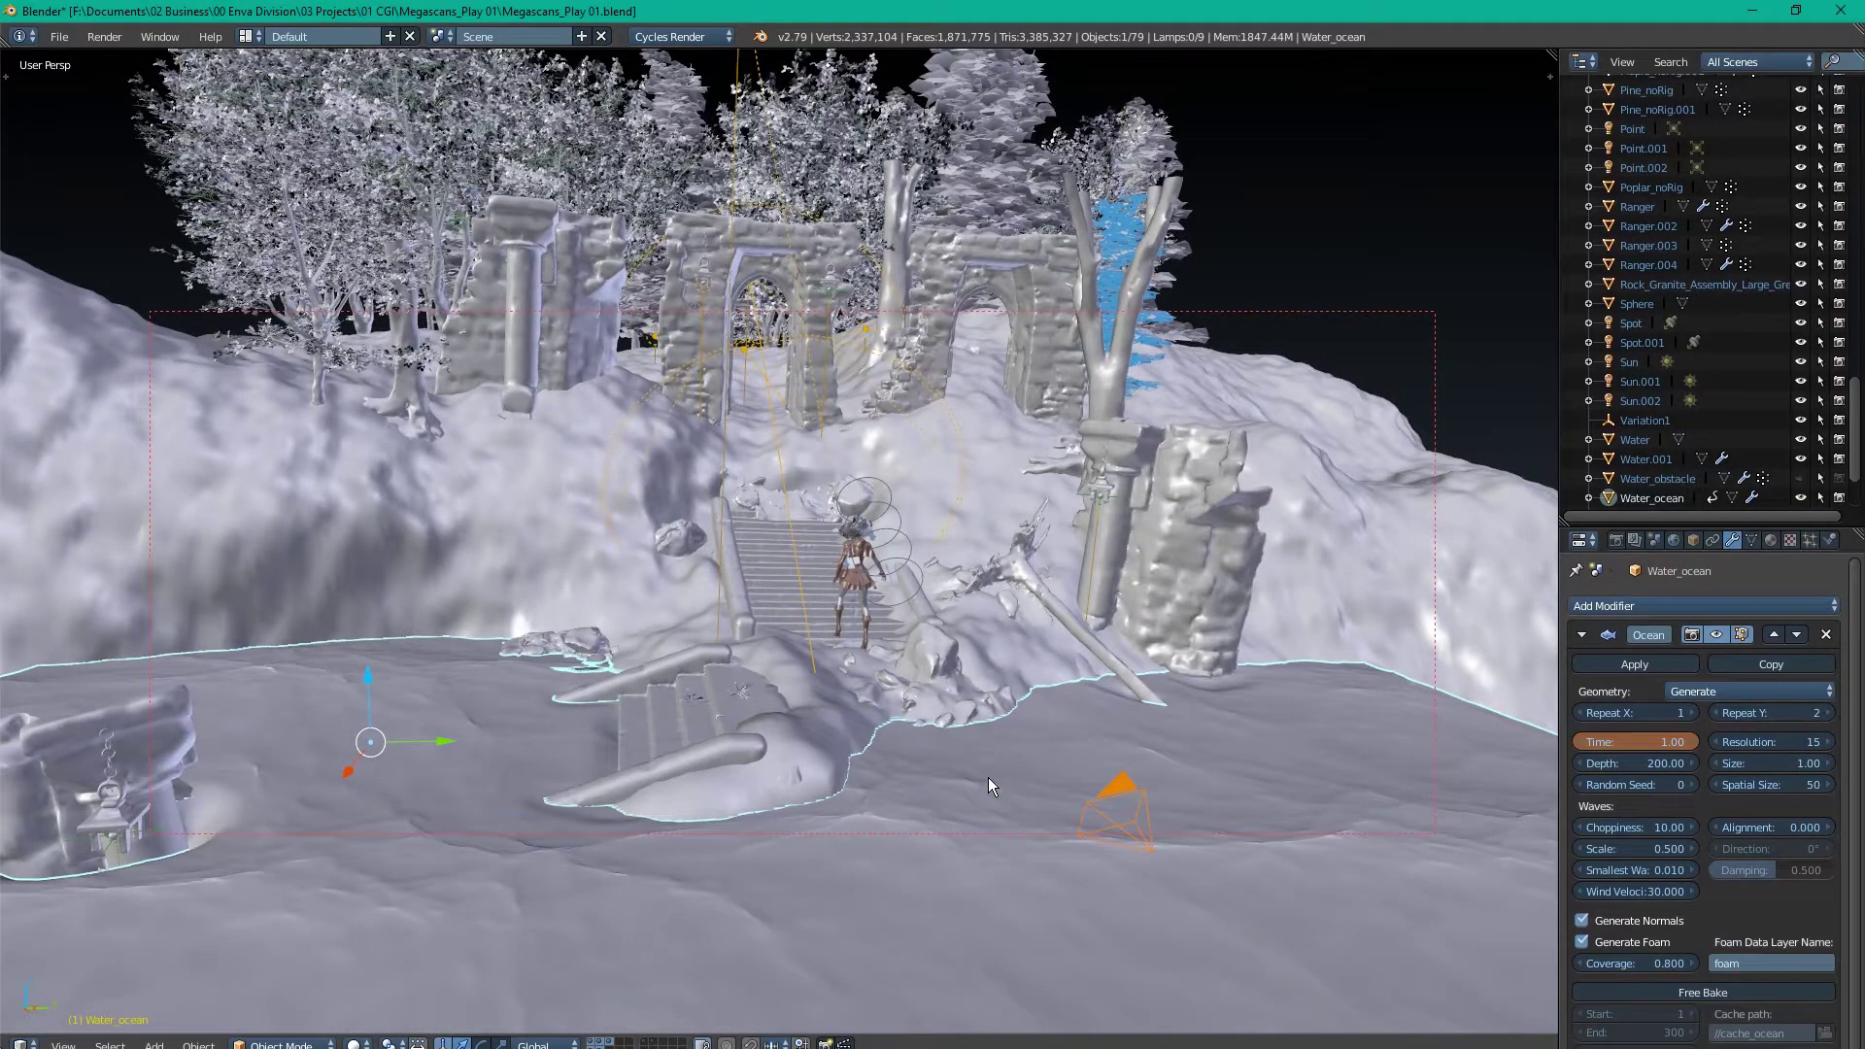
middle_drag(989, 778, 998, 738)
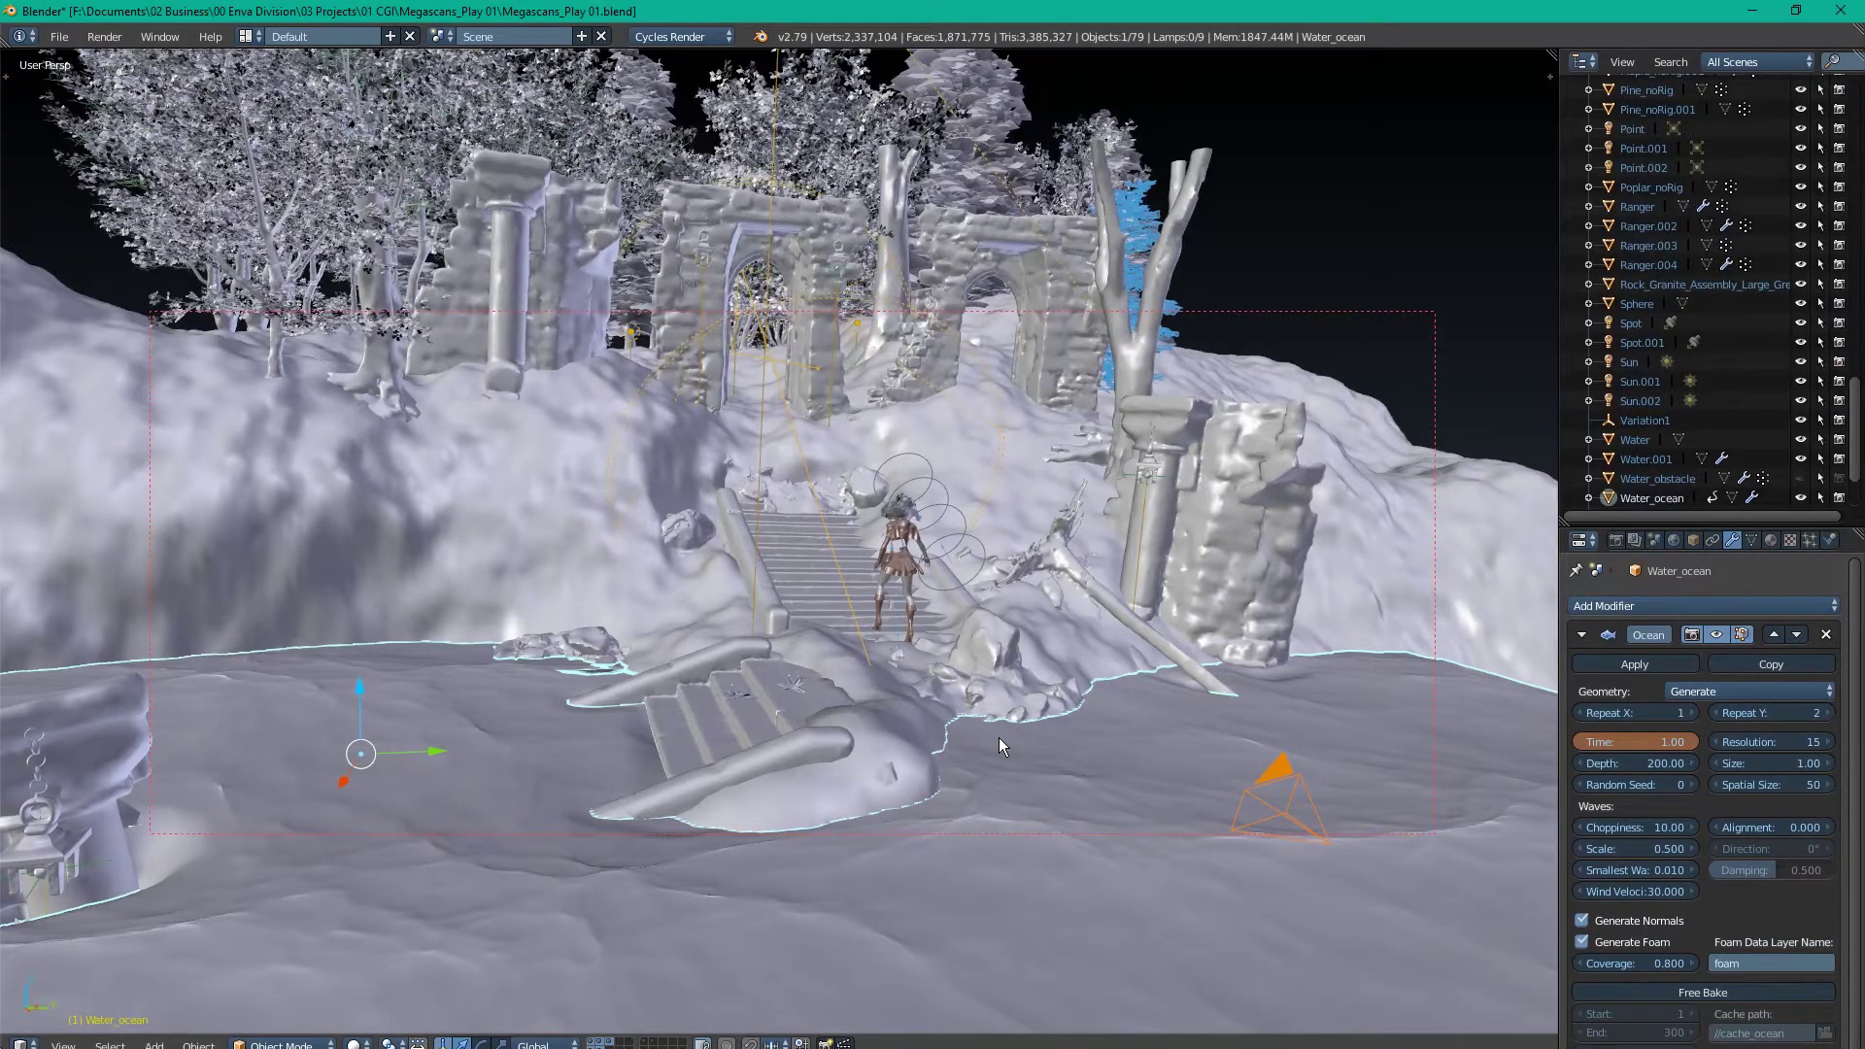
key(KP_0)
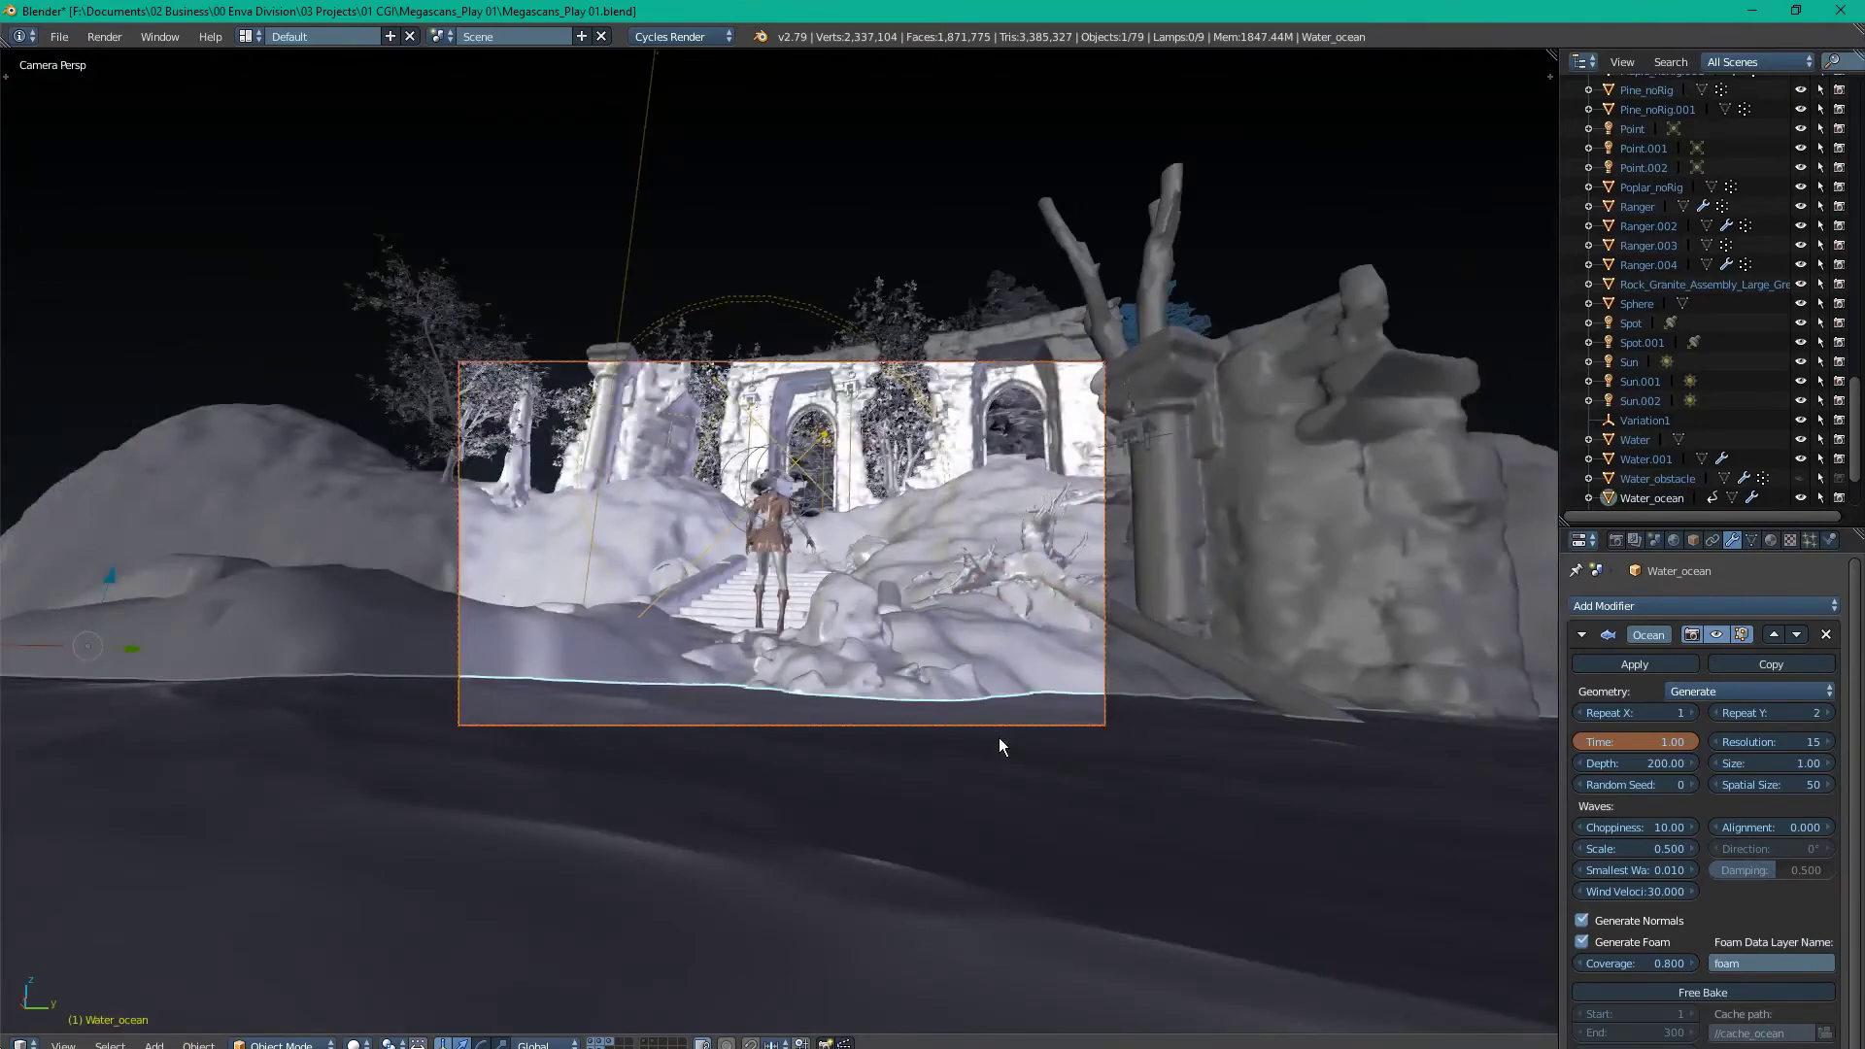
Step: Switch the scene camera to 00 Camera and zoom in on its frame of the stairs and water
click(1654, 541)
click(1715, 629)
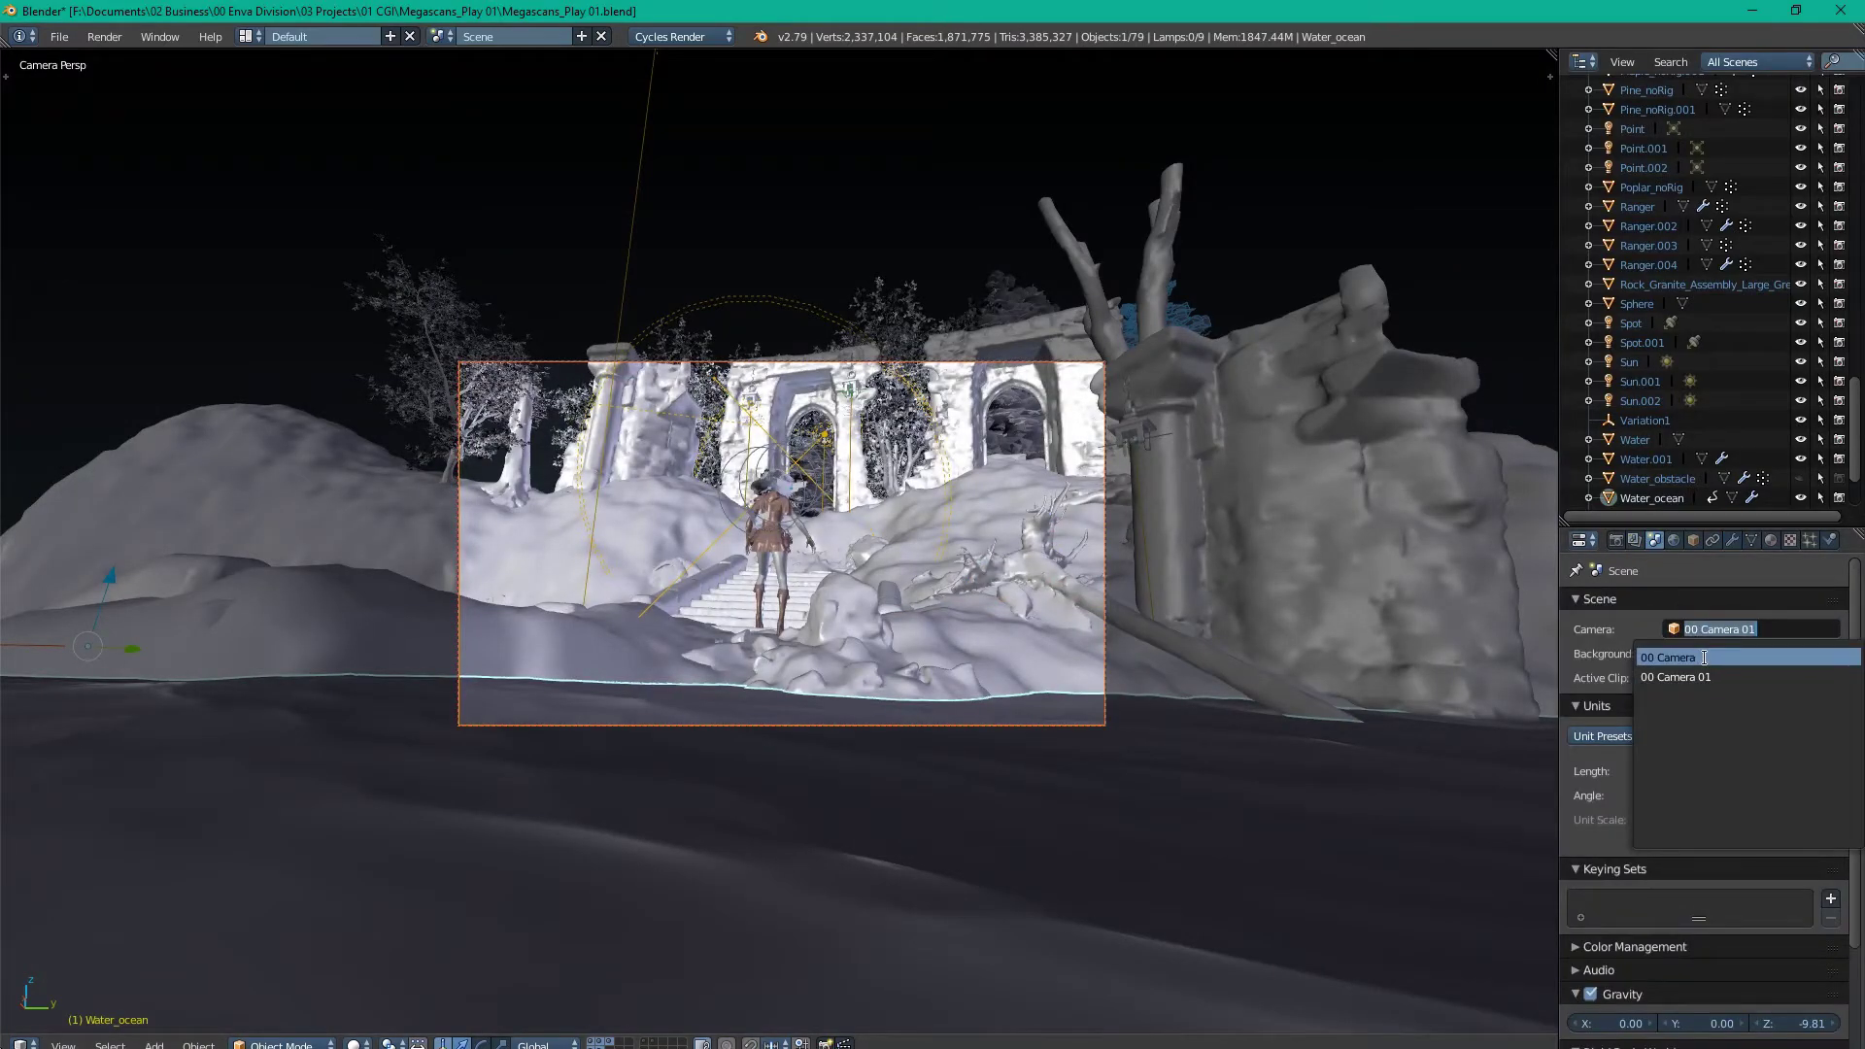
click(1706, 658)
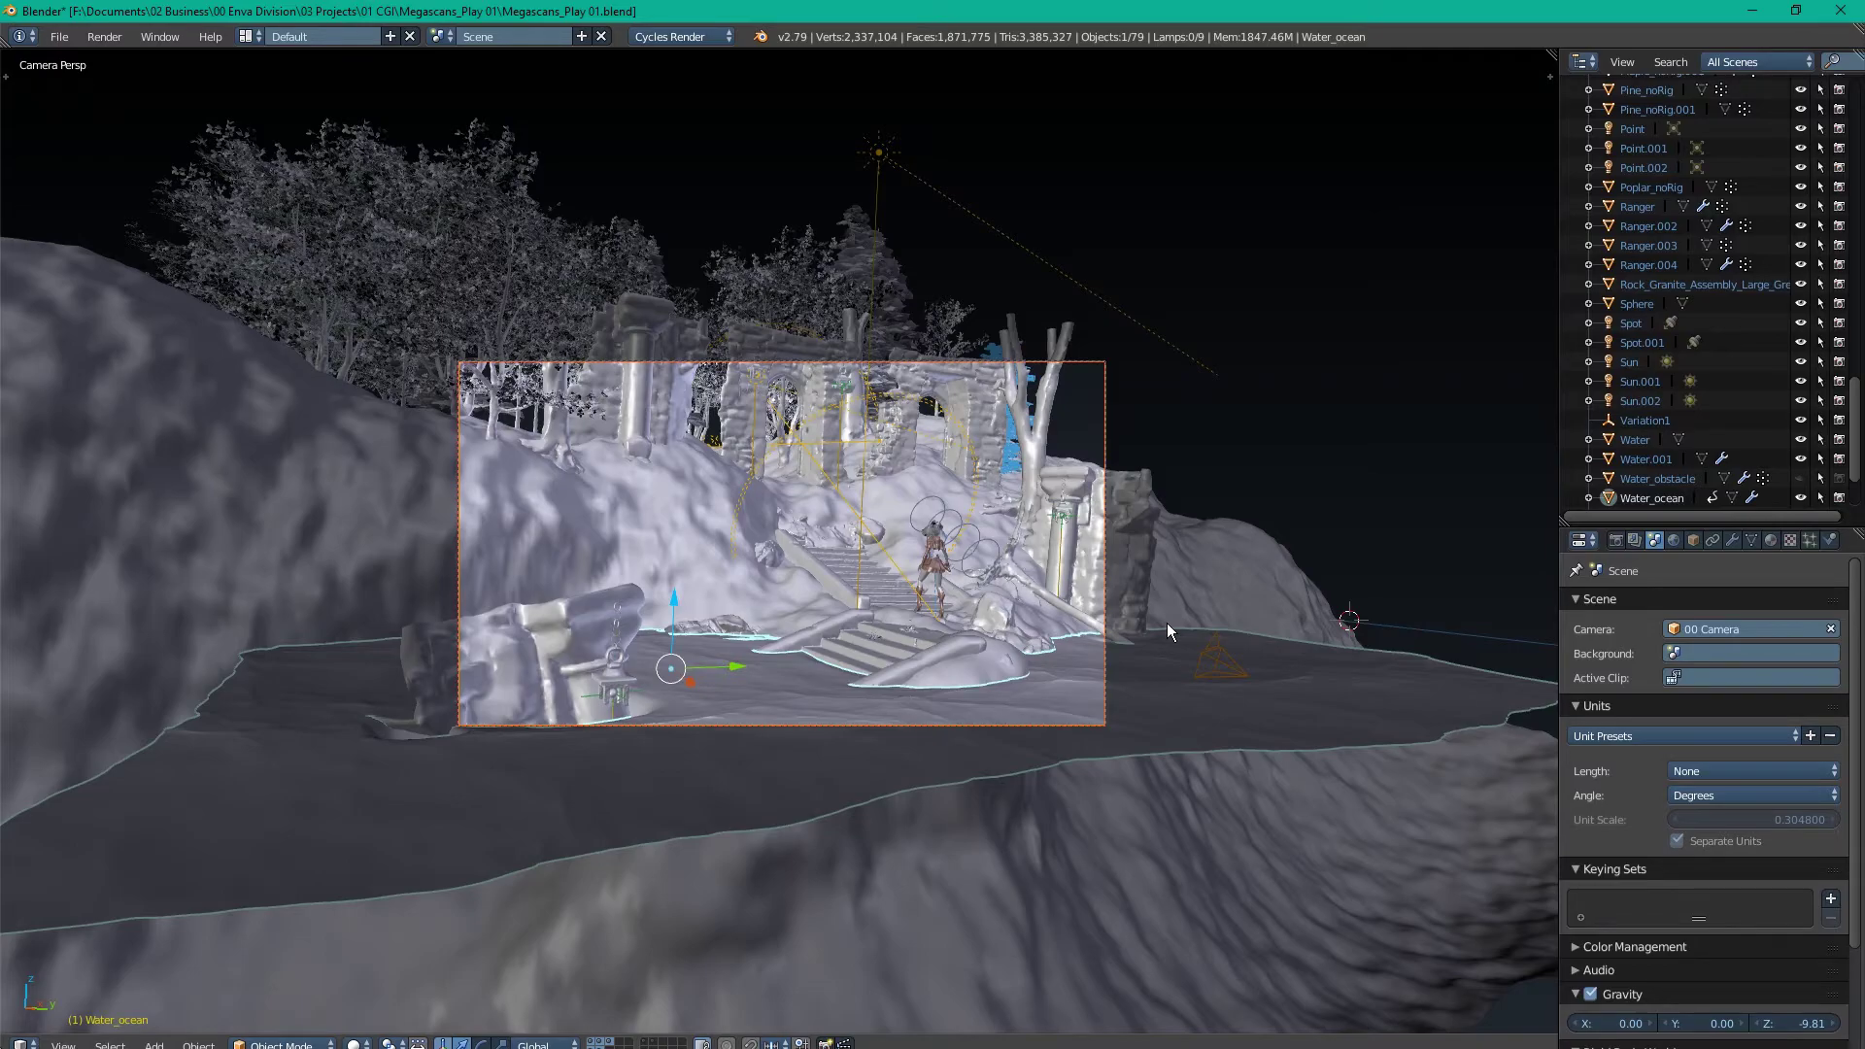
scroll(1171, 672, up, 4)
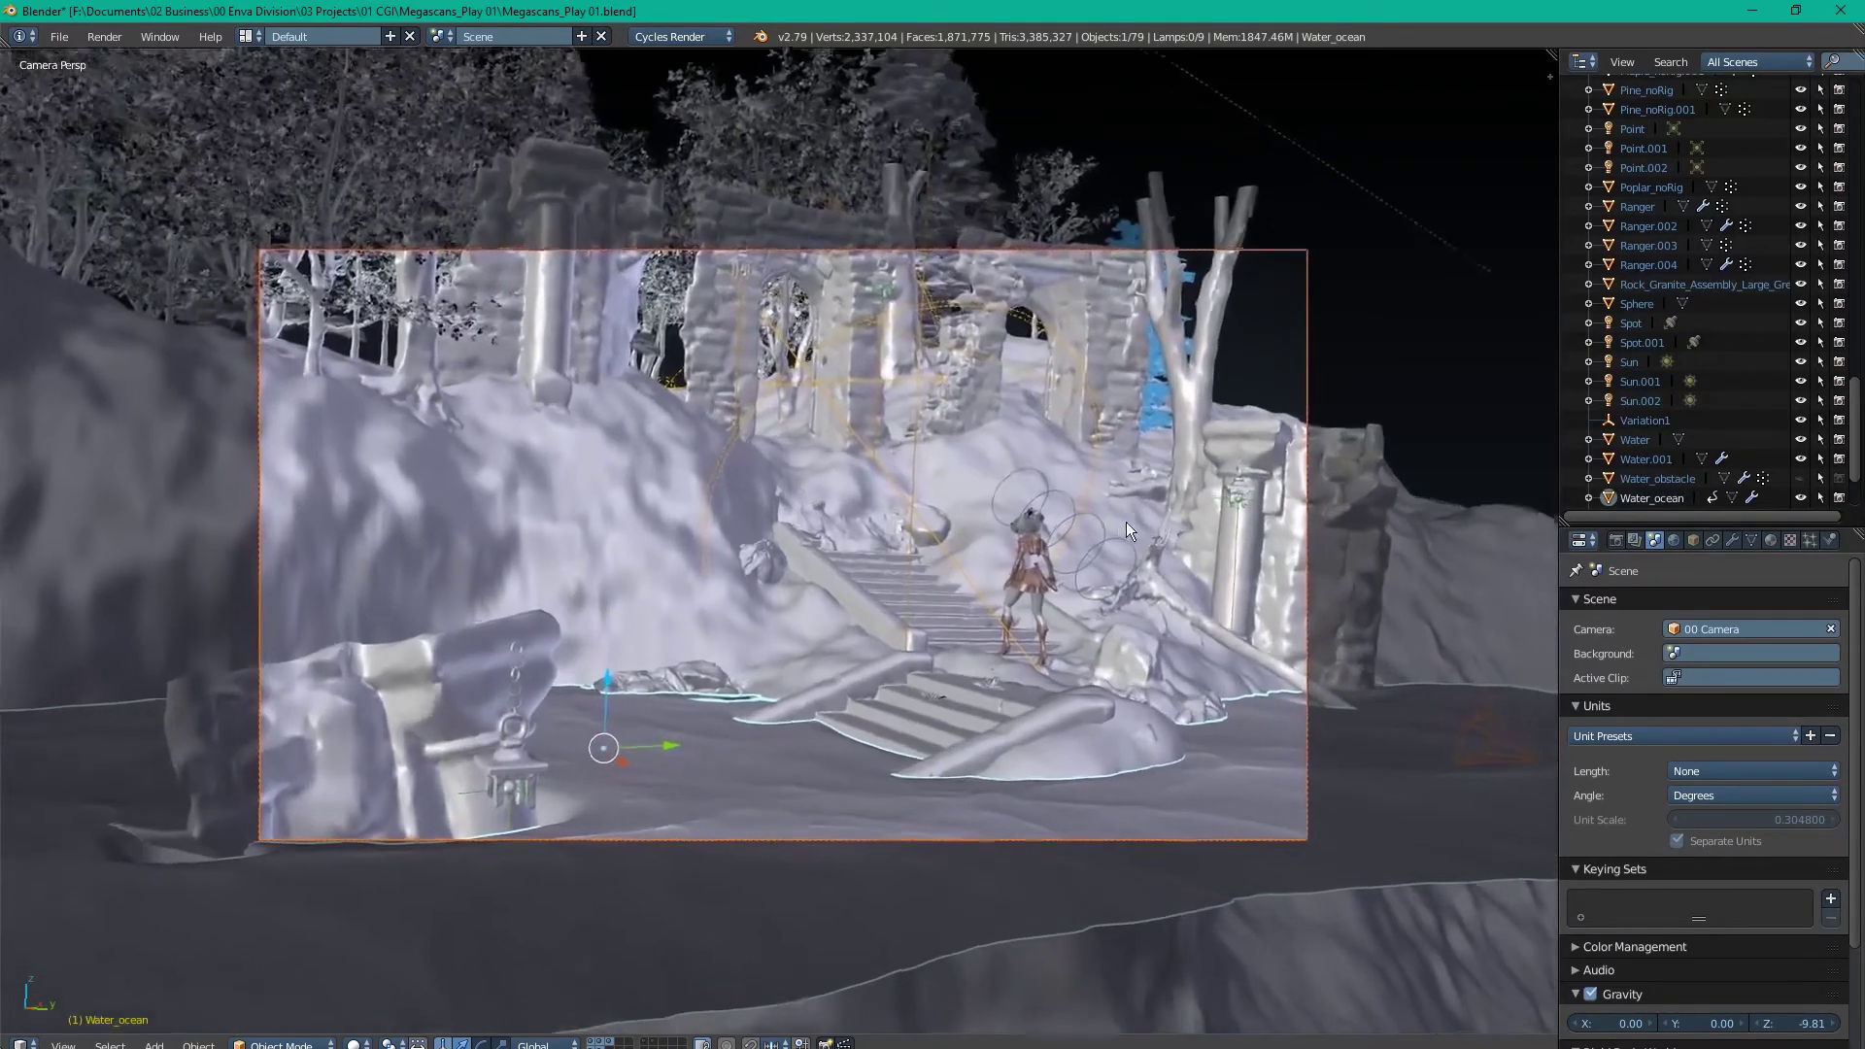